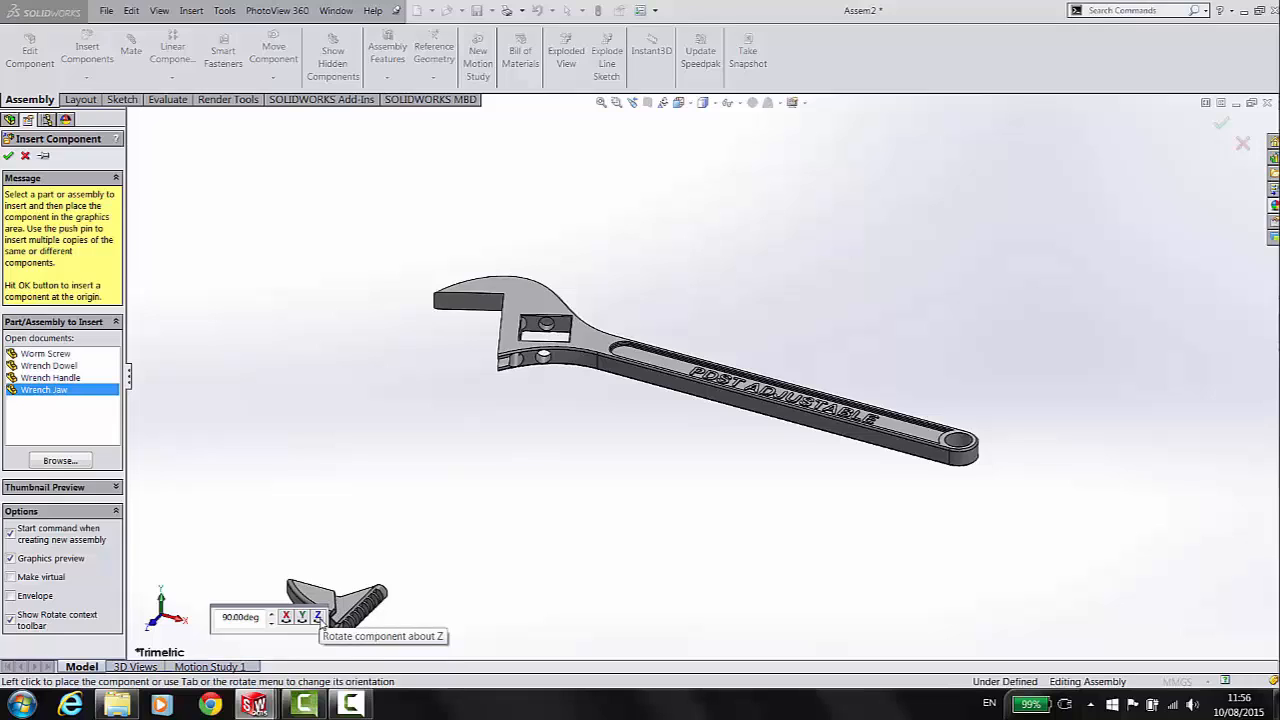
Step: Place the Wrench Jaw, rotated 90 degrees about Z, beside the handle's head, and insert the Wrench Dowel near it
click(318, 617)
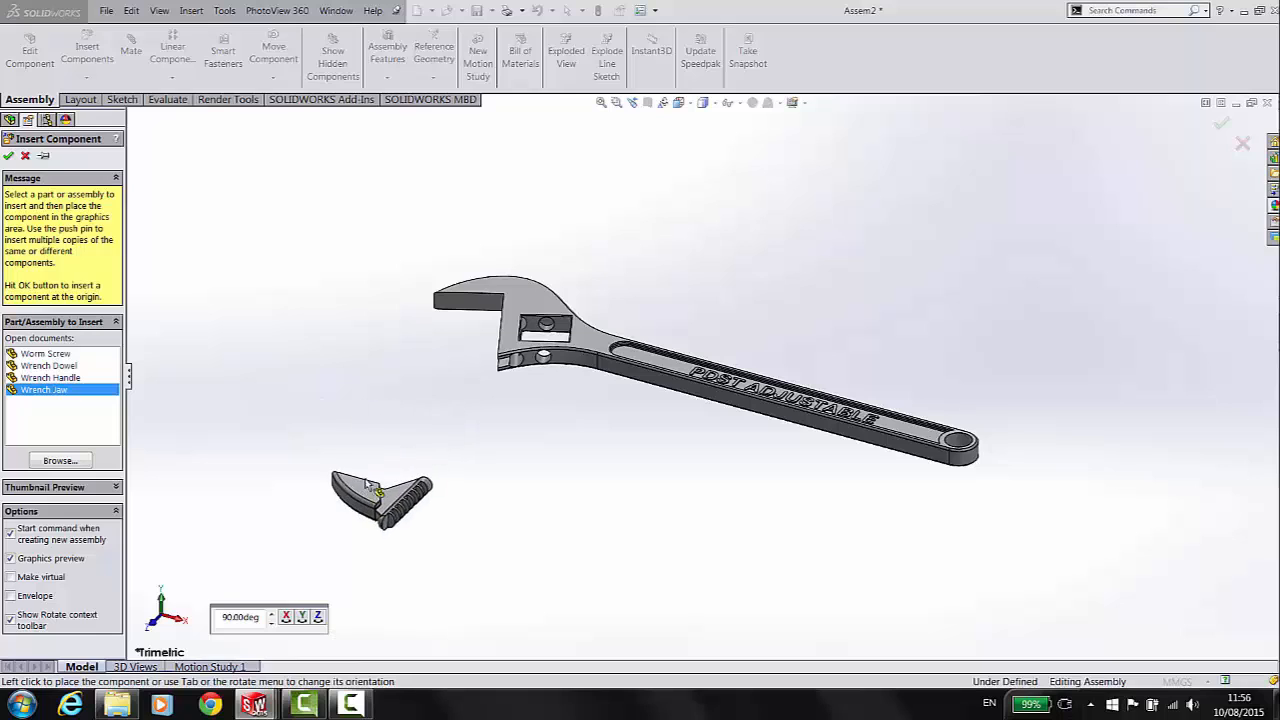
click(401, 417)
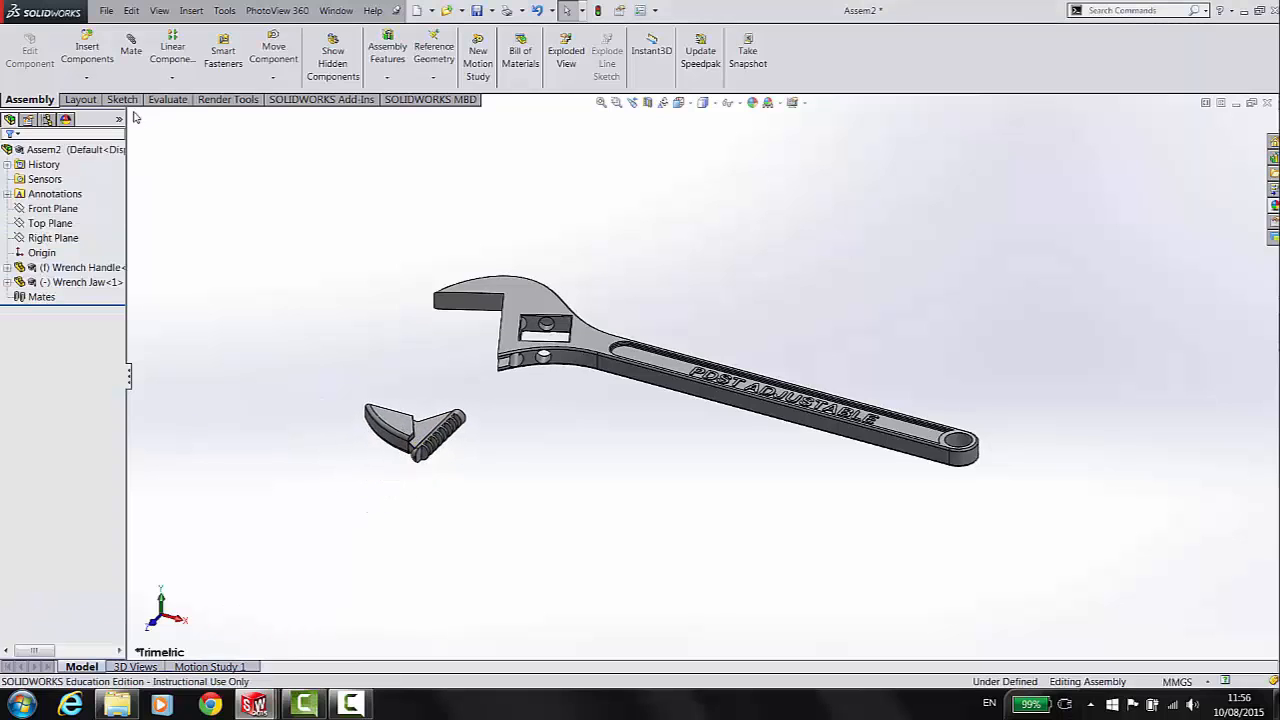
click(87, 55)
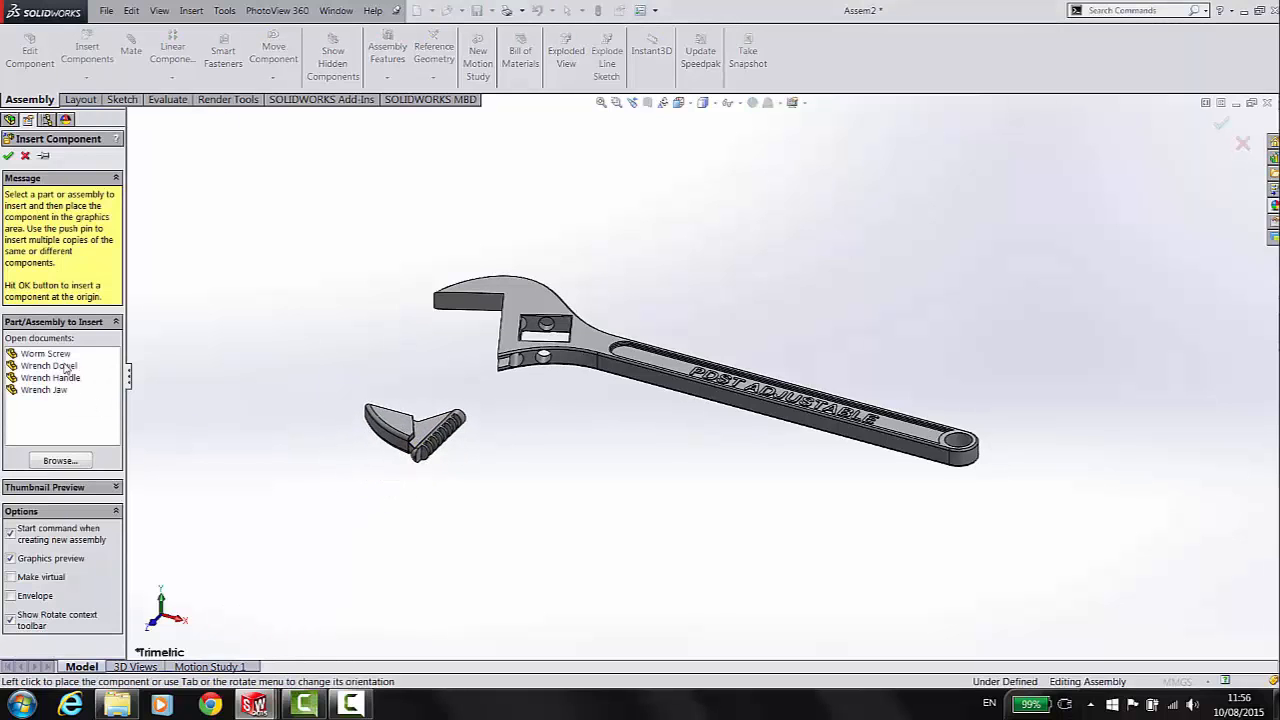
click(66, 366)
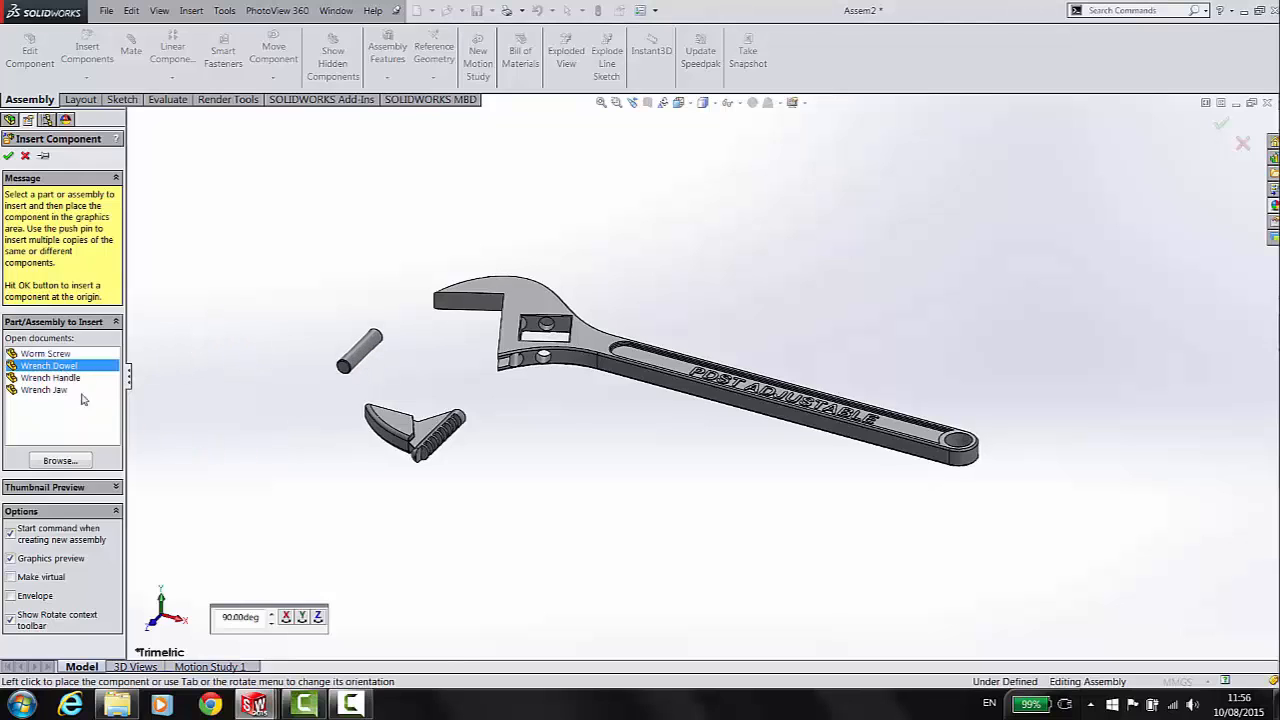
Step: Insert the Worm Screw, rotated 90 degrees about Y, into free space near the dowel
click(86, 76)
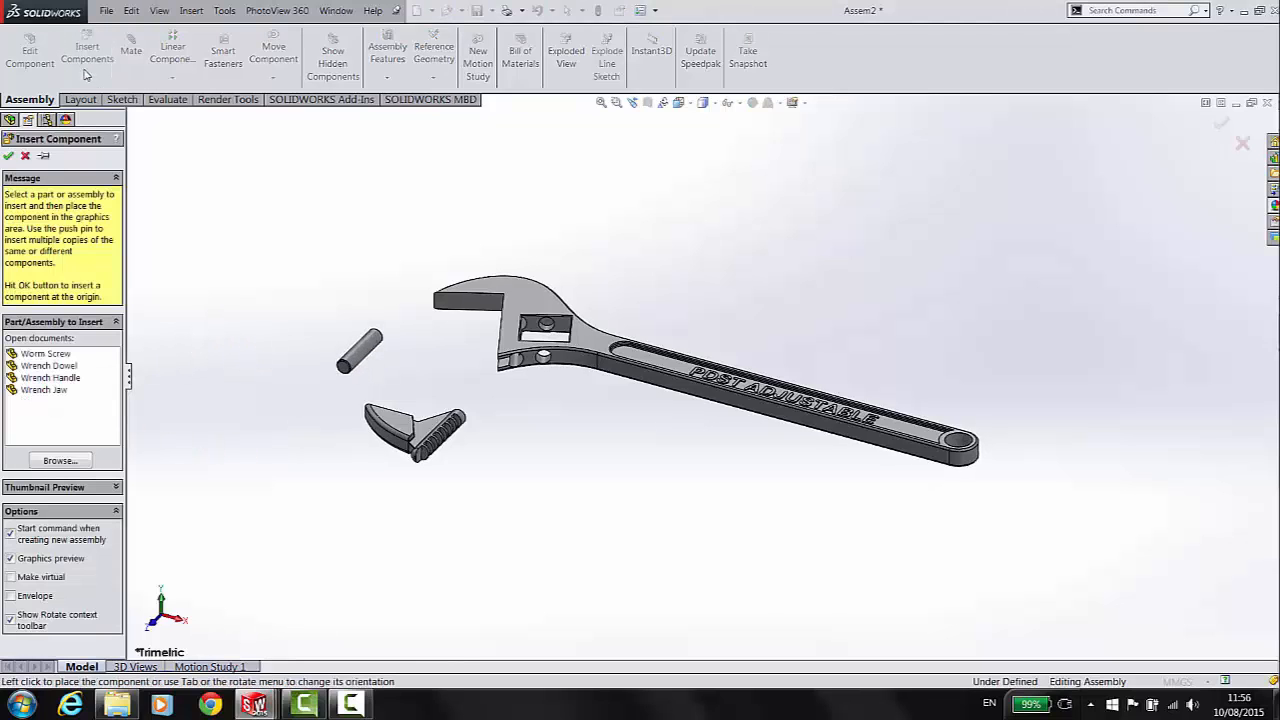
click(57, 366)
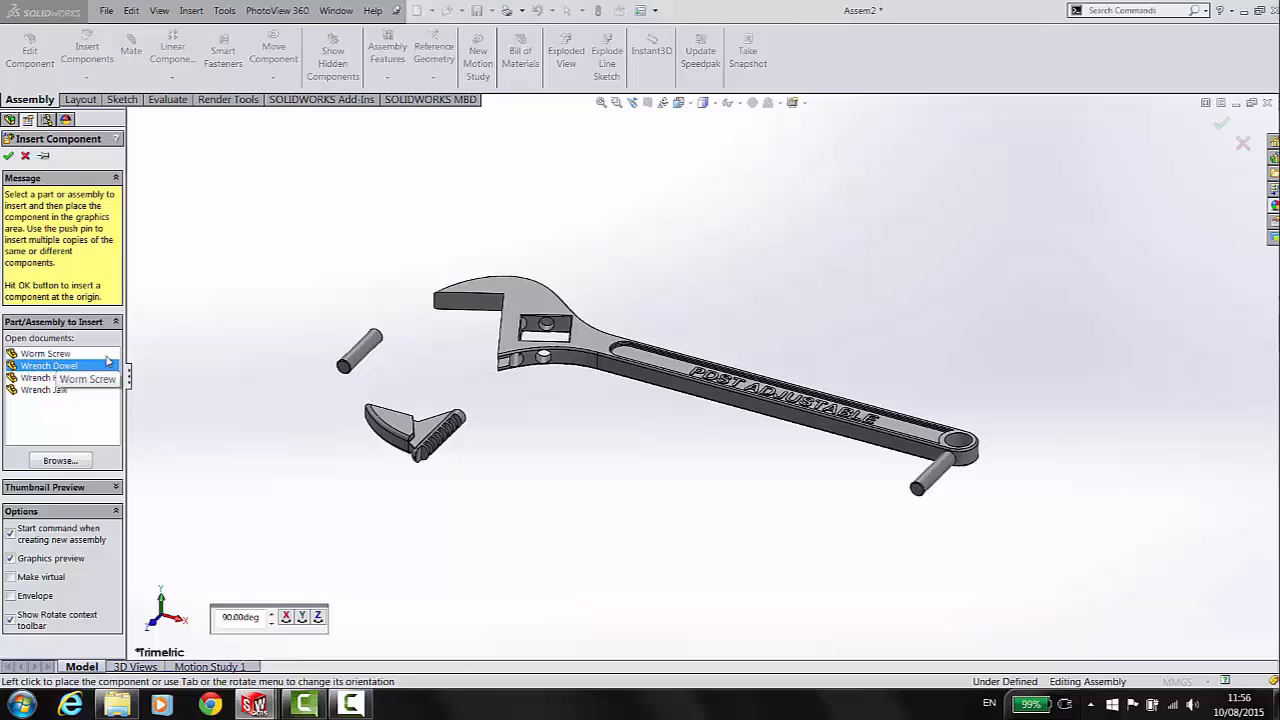
click(46, 356)
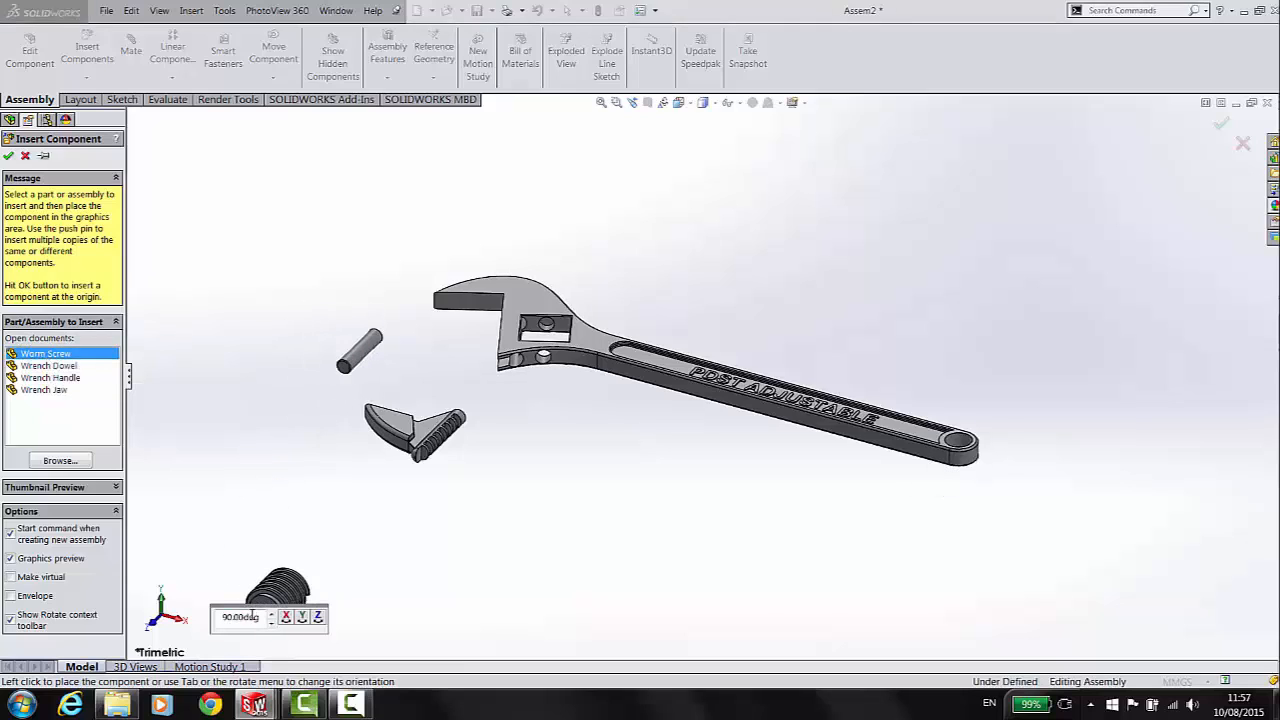
click(302, 617)
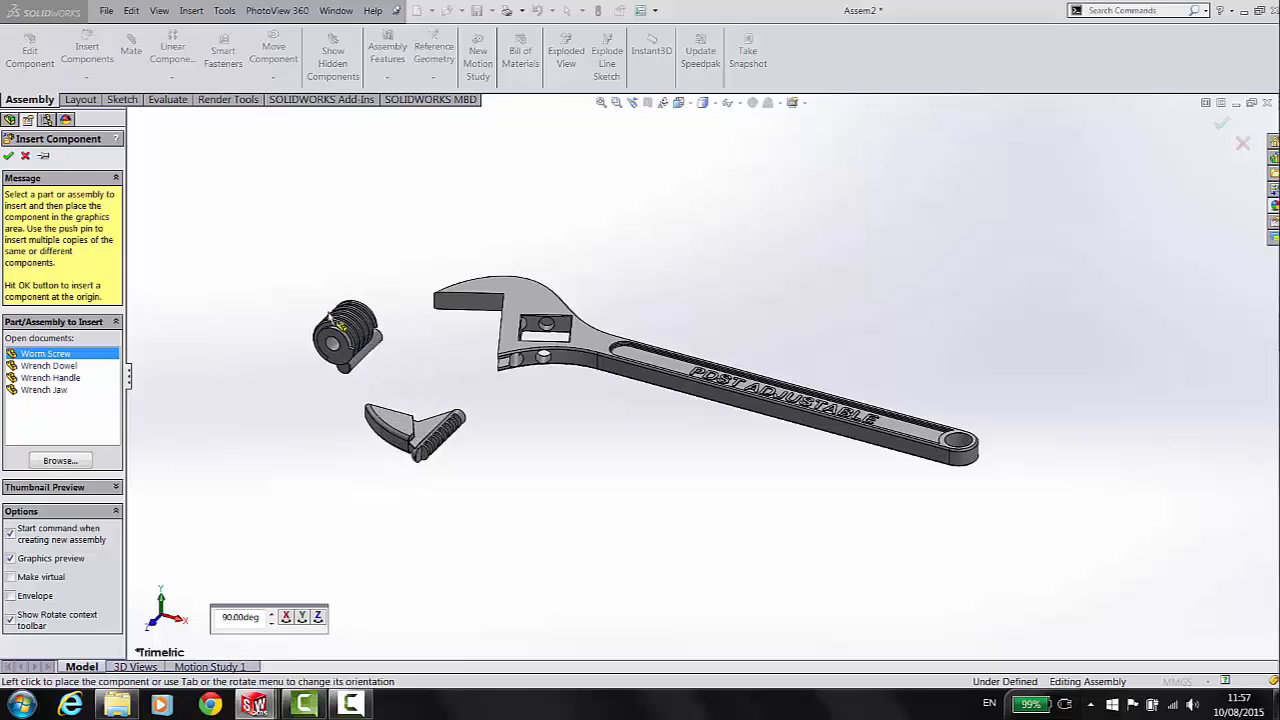
click(26, 156)
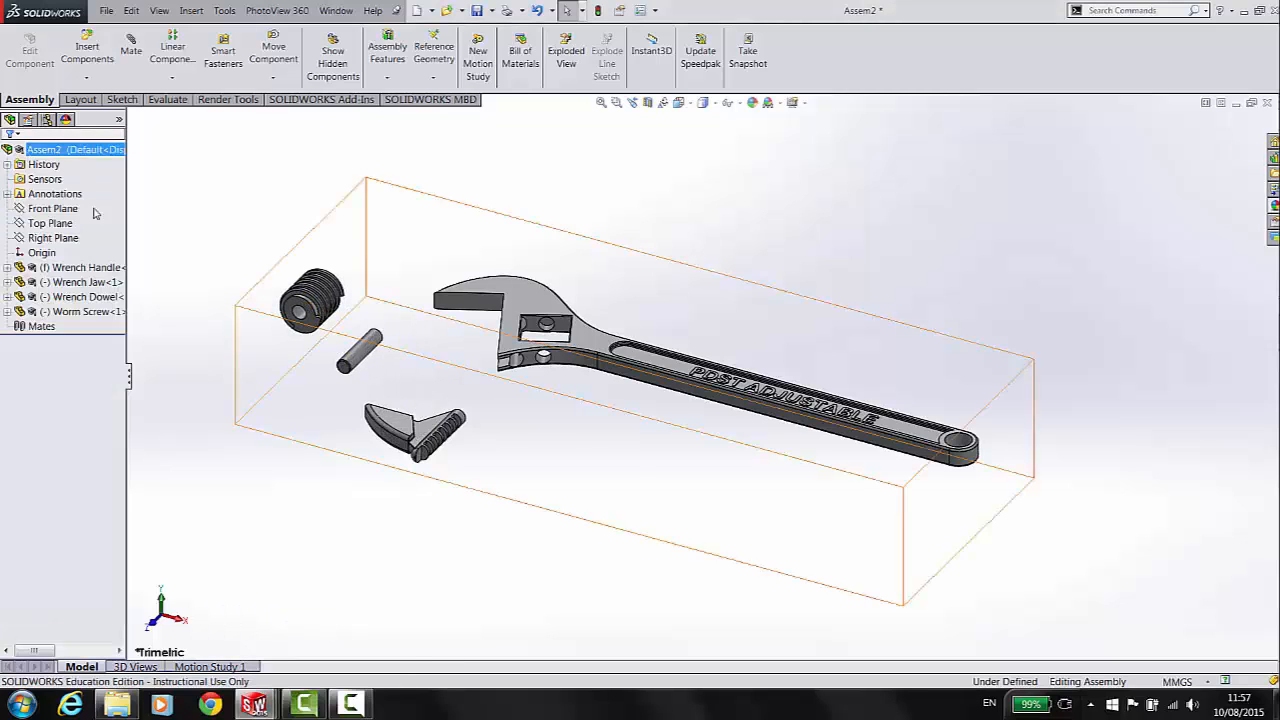
Step: Save the assembly under the file name Adjustable Wrench
click(106, 11)
click(150, 149)
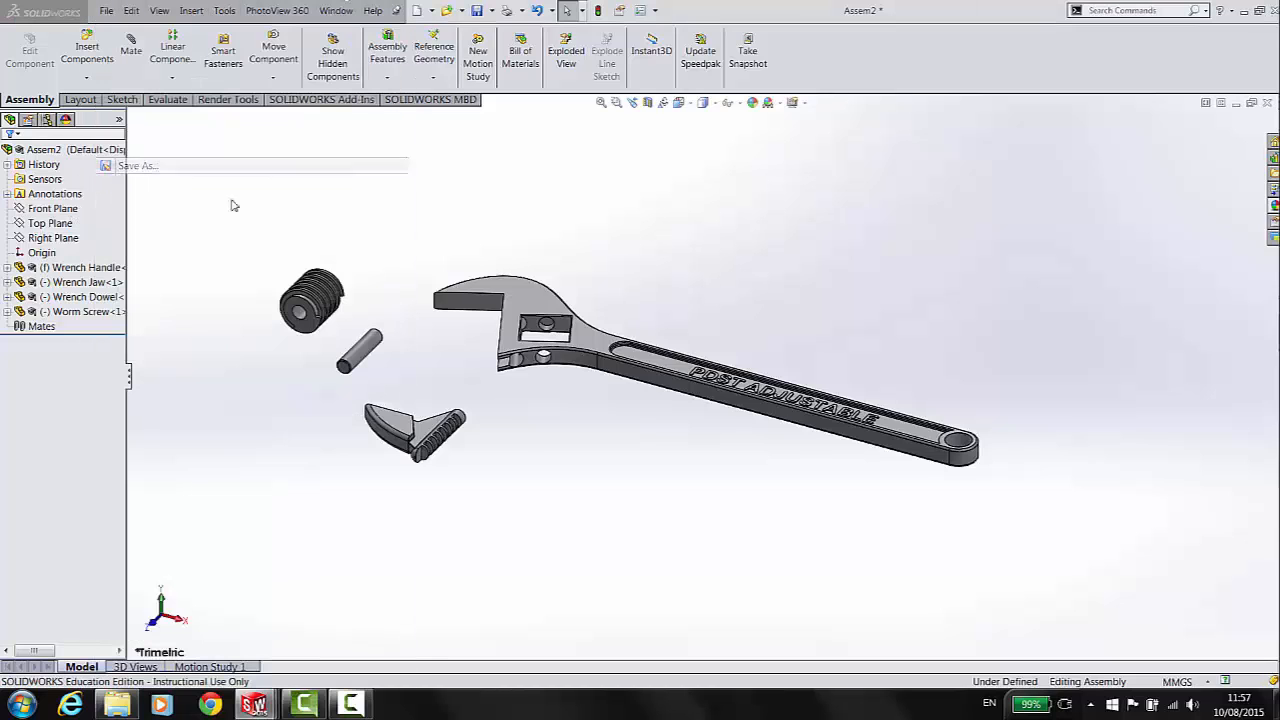
click(580, 293)
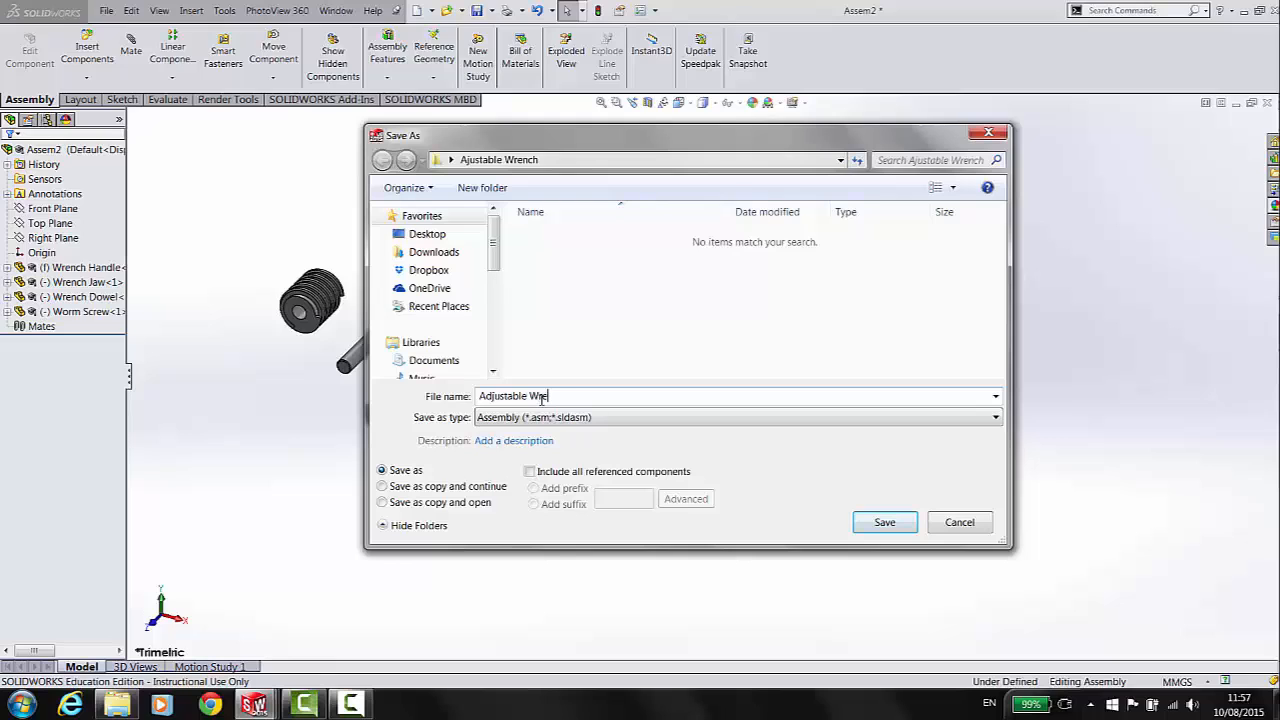
click(885, 521)
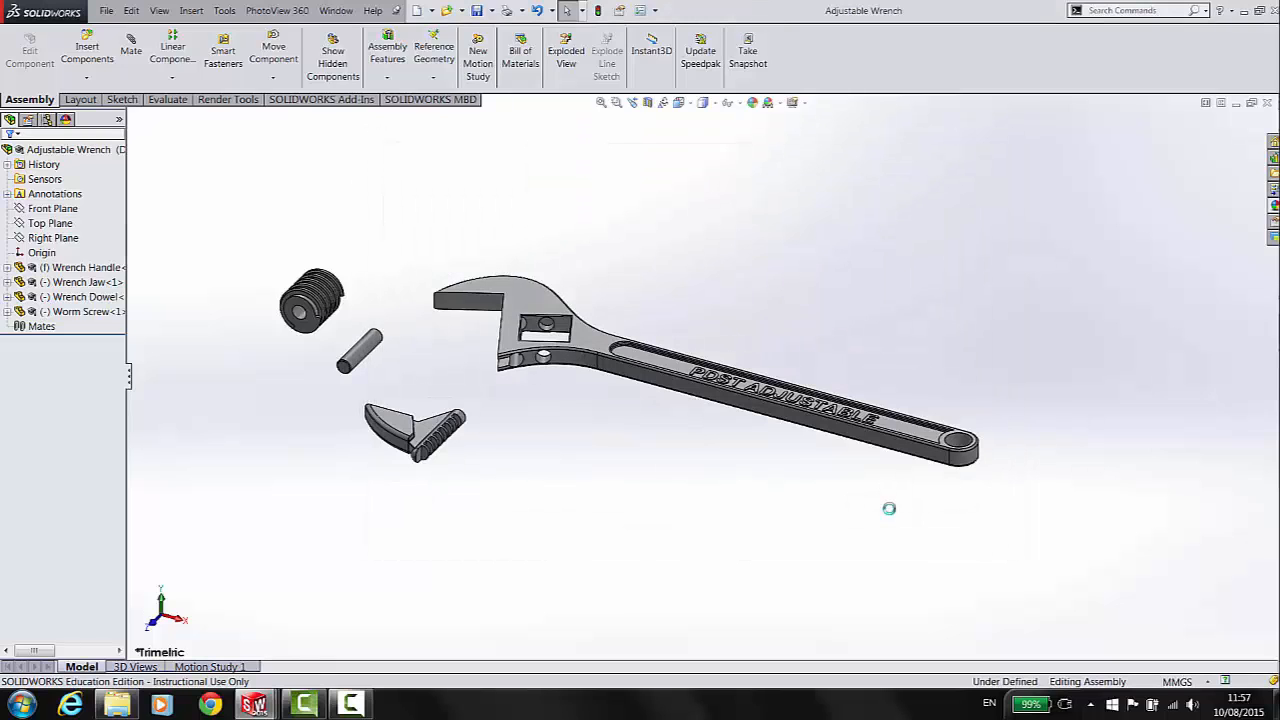
Step: Add a concentric mate between the dowel's cylindrical face and the round hole below the handle's rectangular window
click(140, 52)
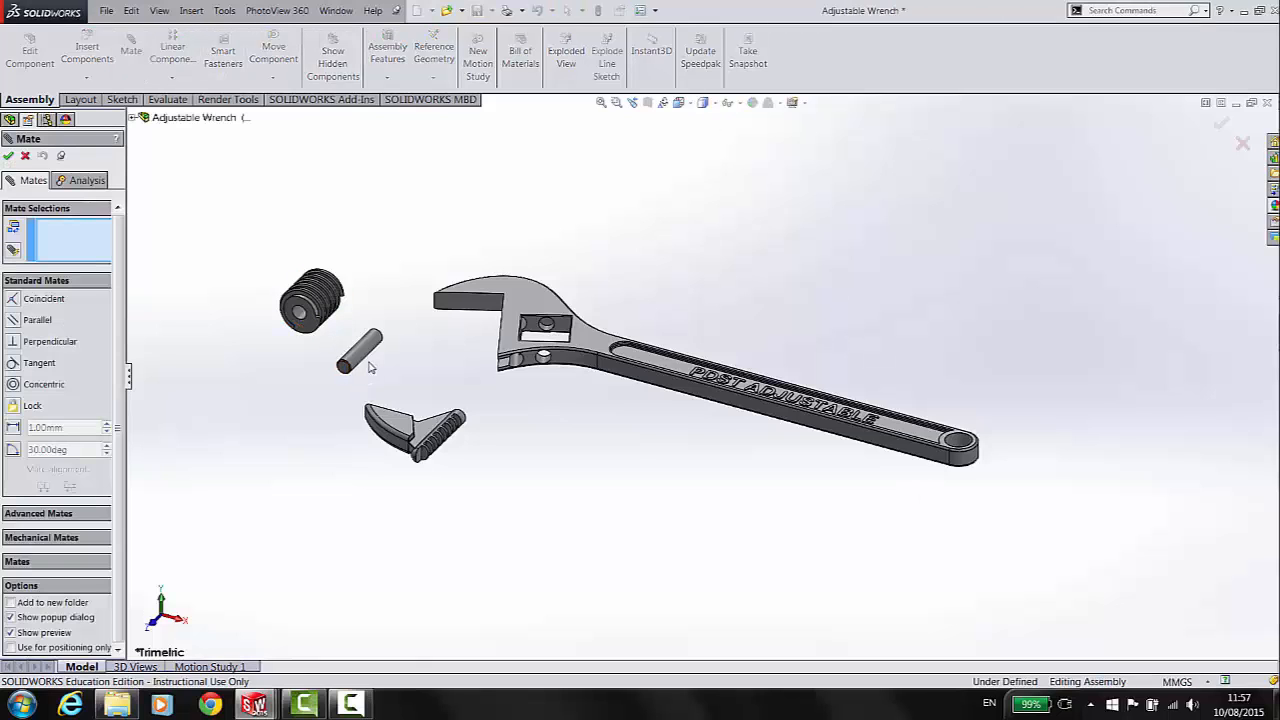
click(365, 352)
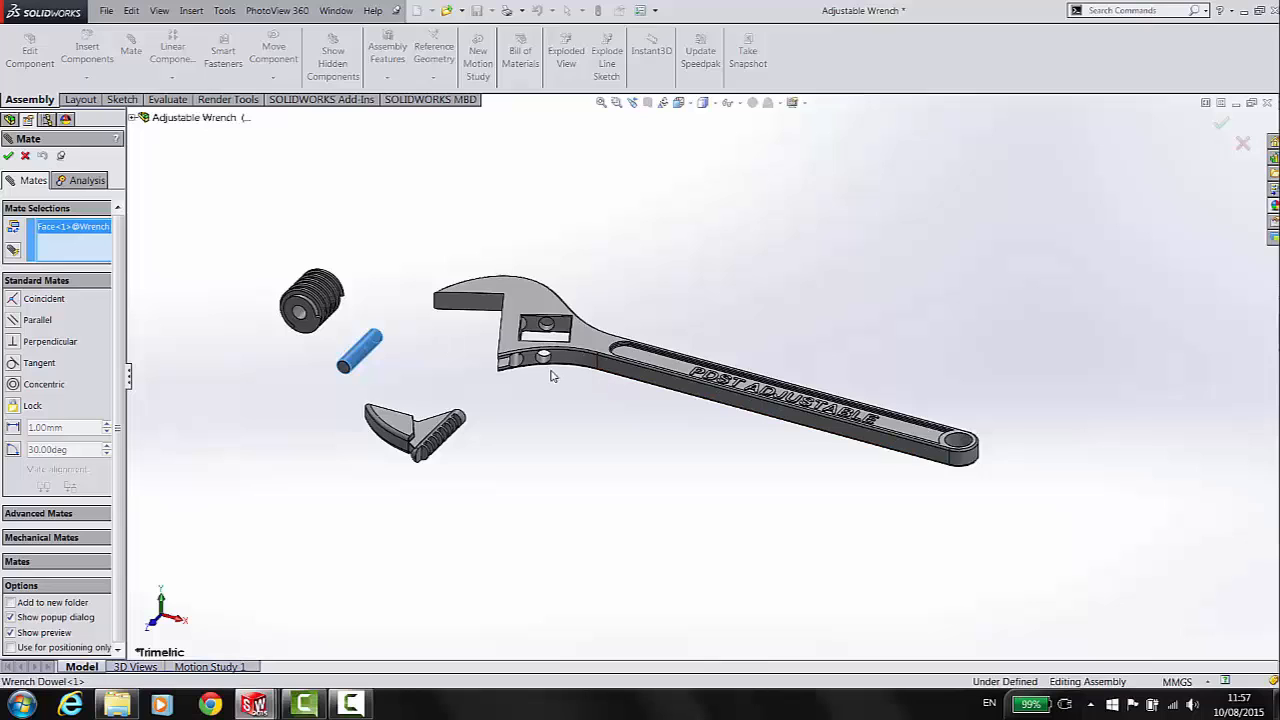
scroll(557, 355, down, 2)
scroll(563, 365, down, 1)
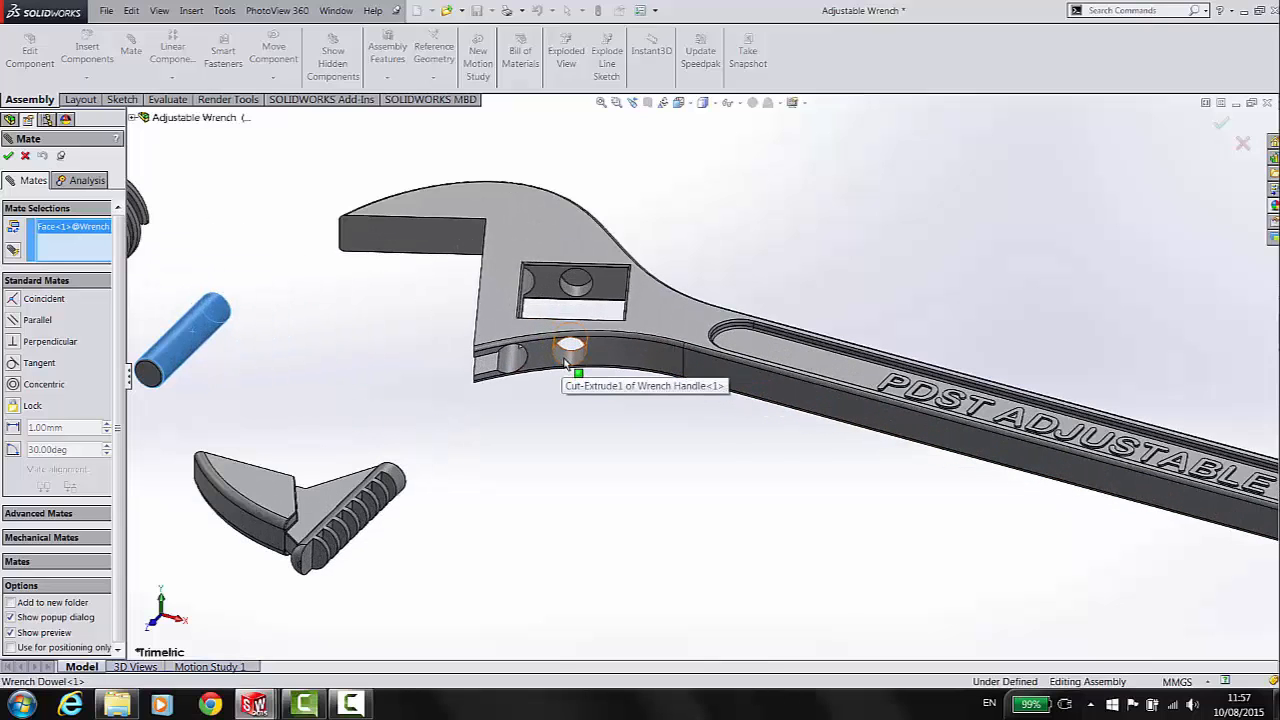
click(565, 364)
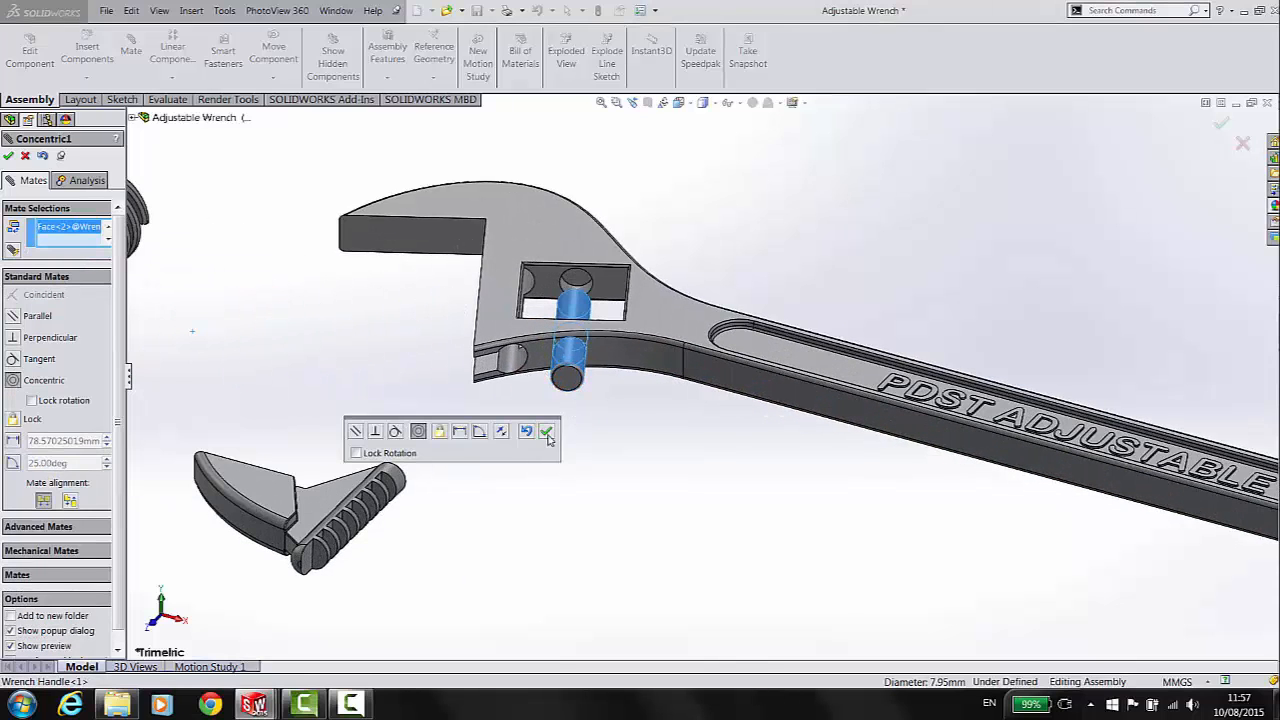
click(546, 433)
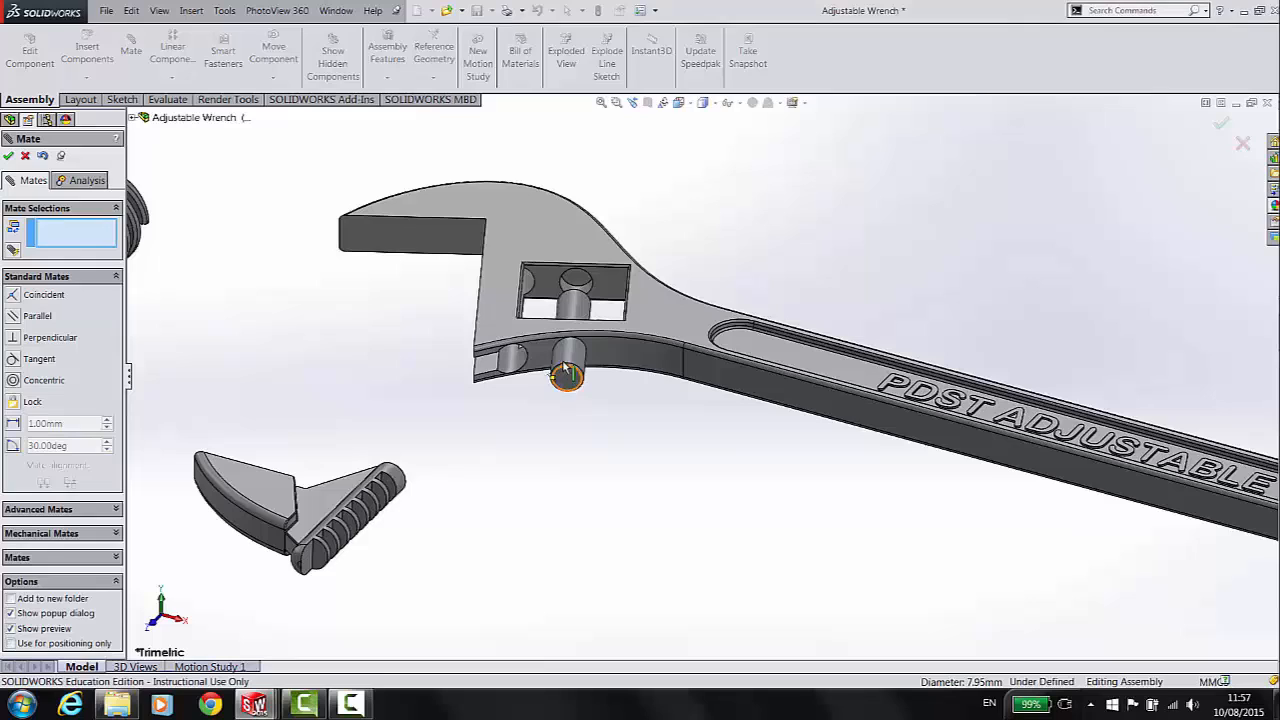
Step: Add a coincident mate between the dowel's inner end face and the bottom of the blind hole in the handle
click(581, 283)
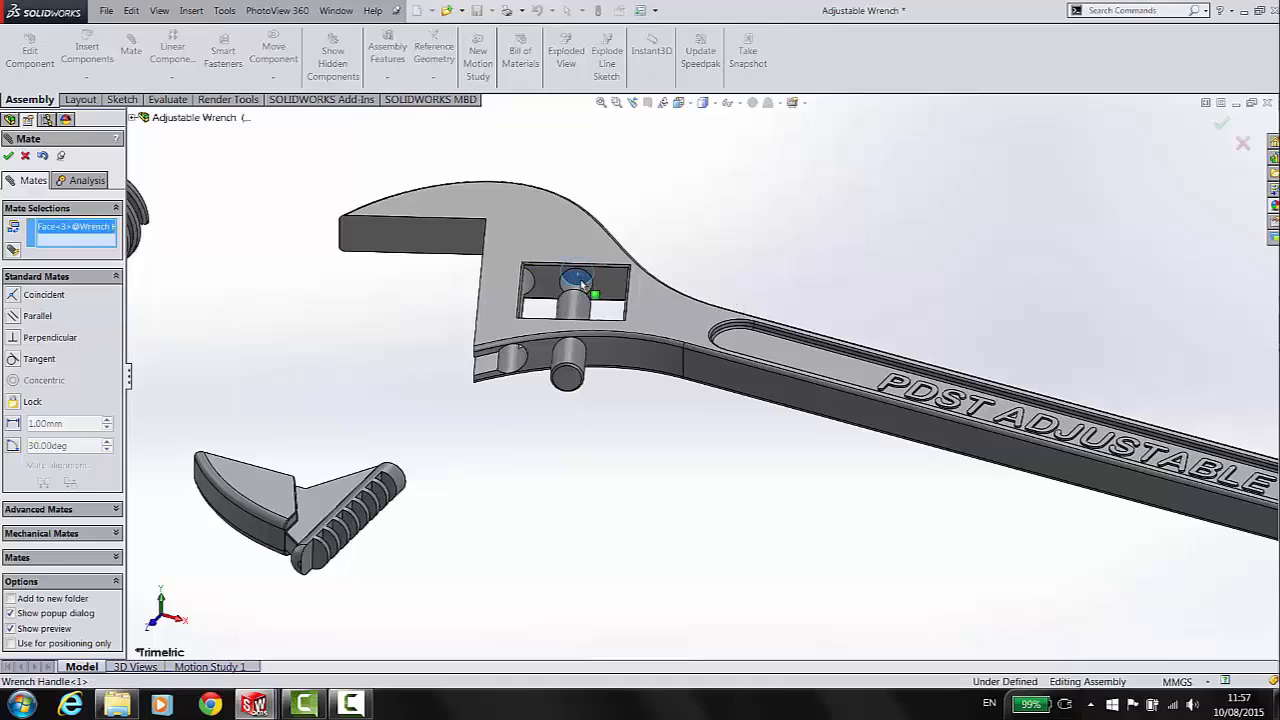
mouse_move(592, 348)
middle_down()
mouse_move(603, 566)
mouse_move(575, 365)
middle_up()
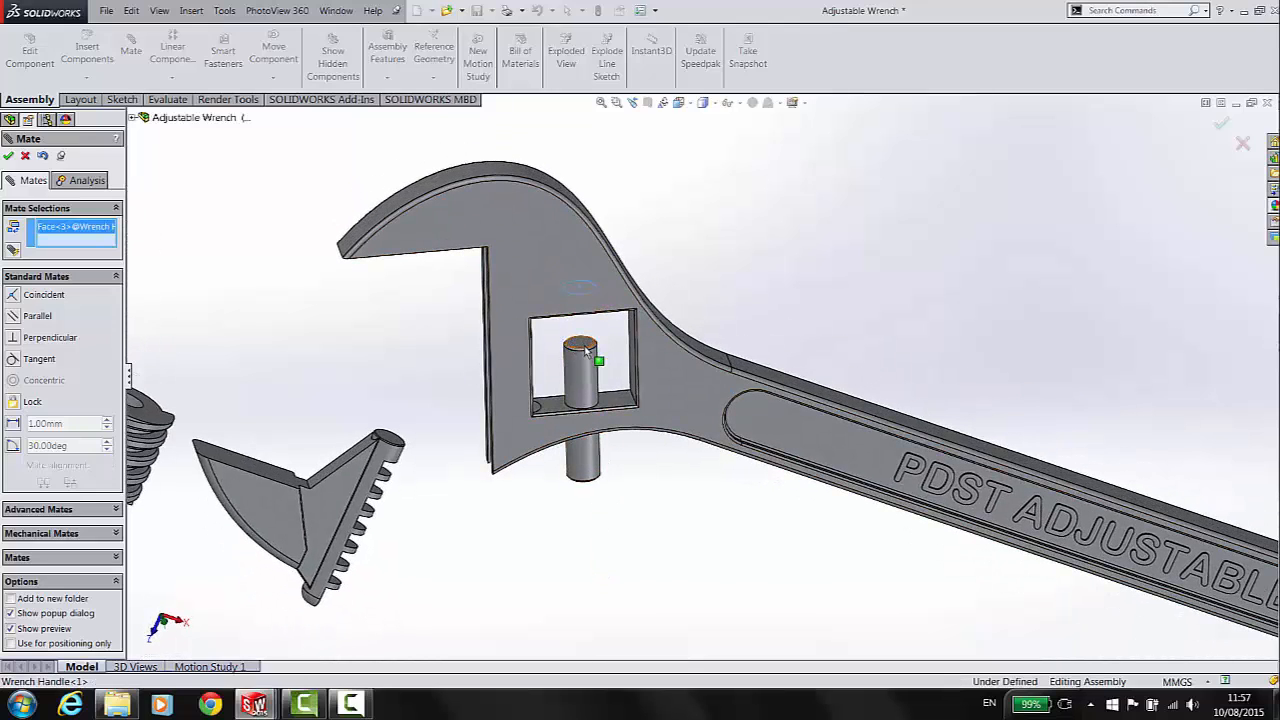
click(588, 360)
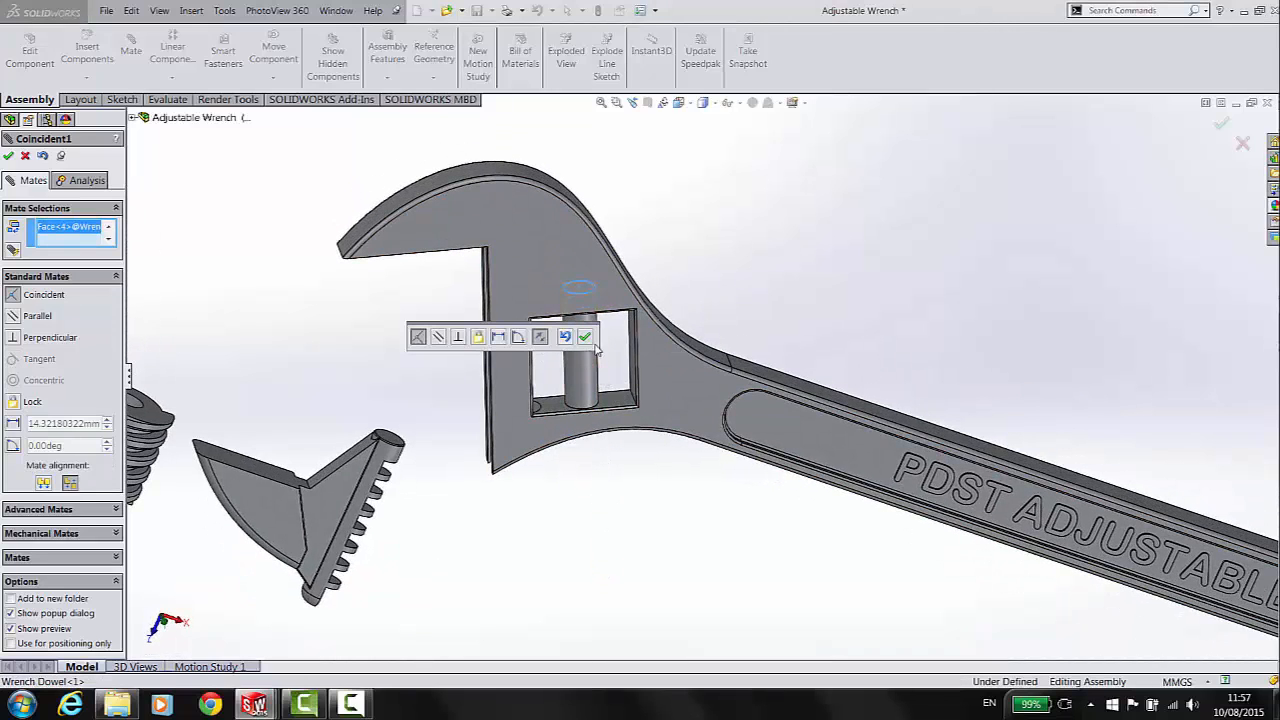
click(586, 337)
Step: Add a concentric mate between the worm screw's bore and the dowel's cylindrical face
key(f)
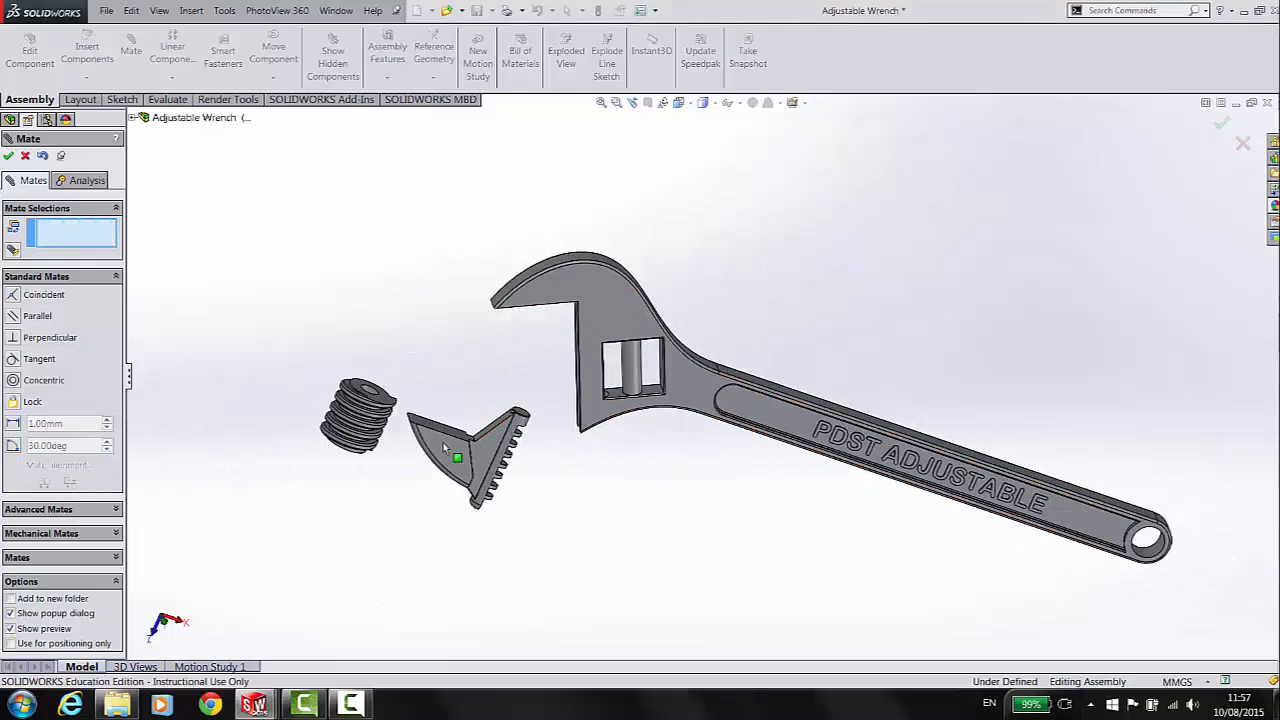
click(632, 371)
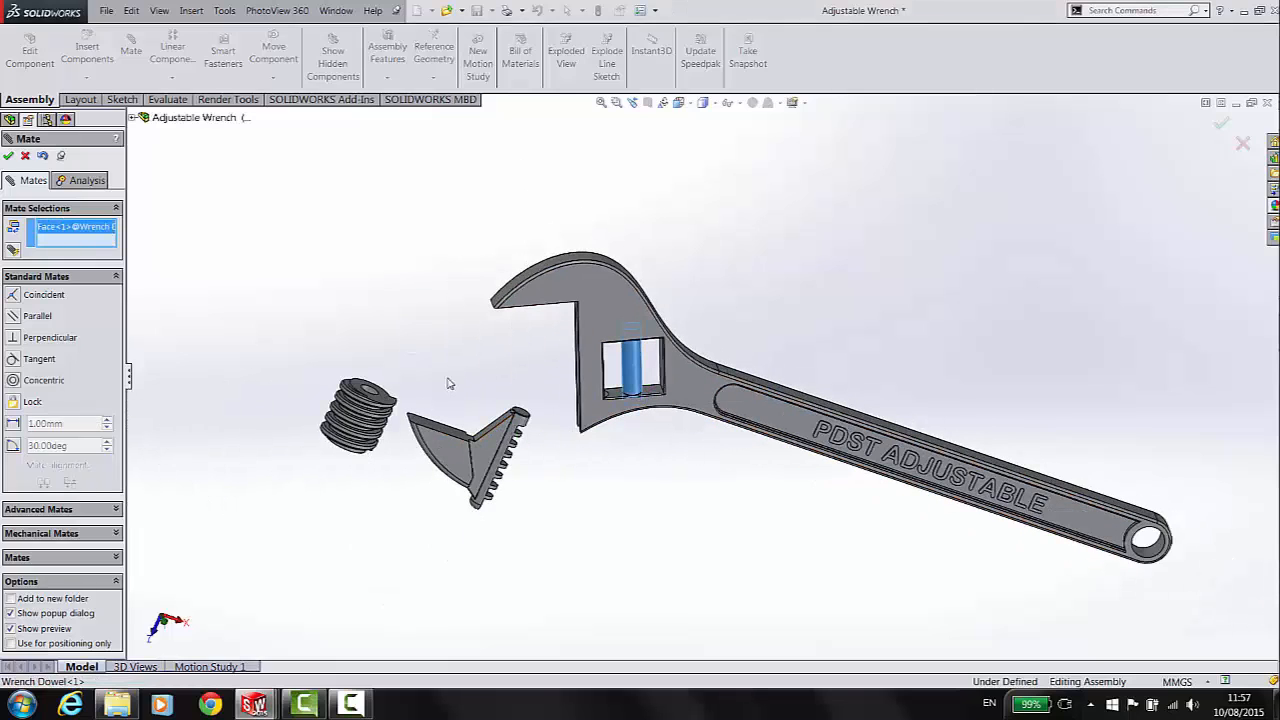
scroll(440, 386, down, 5)
click(409, 395)
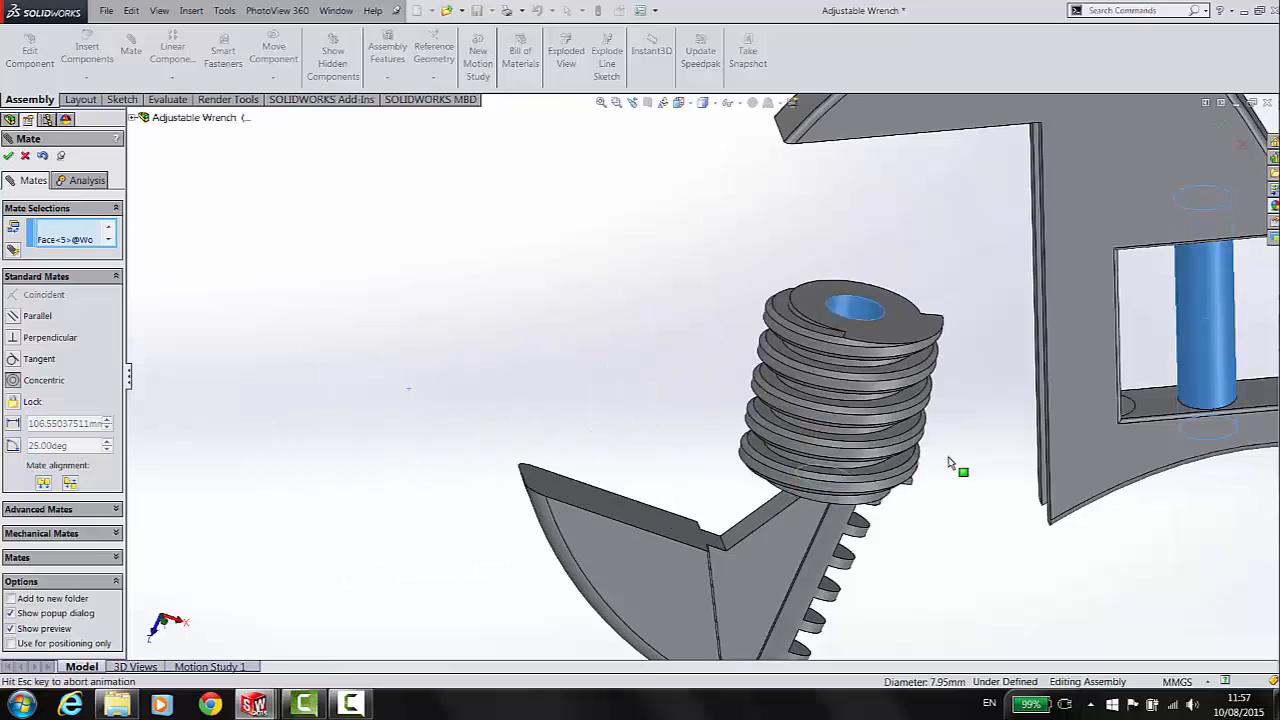
key(Return)
Step: Slide the worm screw out along the dowel and mate its end face coincident with the inner wall of the handle's window
middle_drag(1165, 489, 1085, 375)
drag(1078, 370, 1098, 525)
scroll(1098, 525, up, 5)
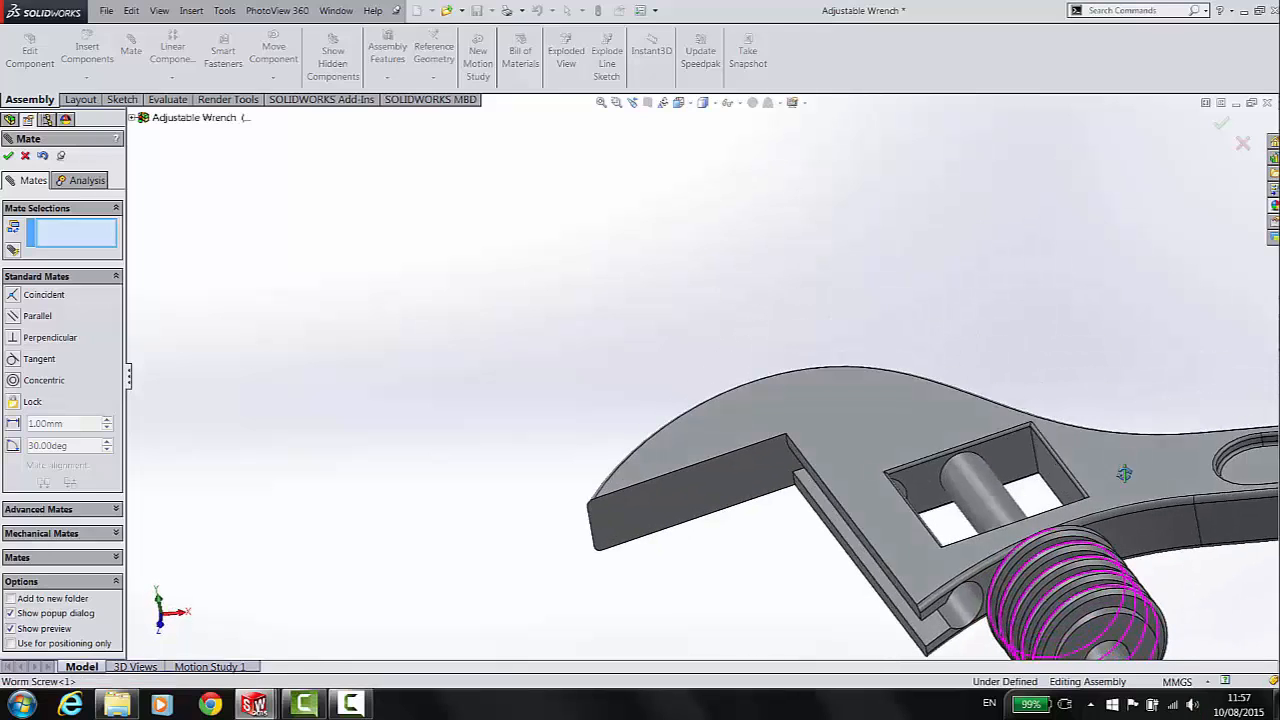
scroll(902, 482, down, 3)
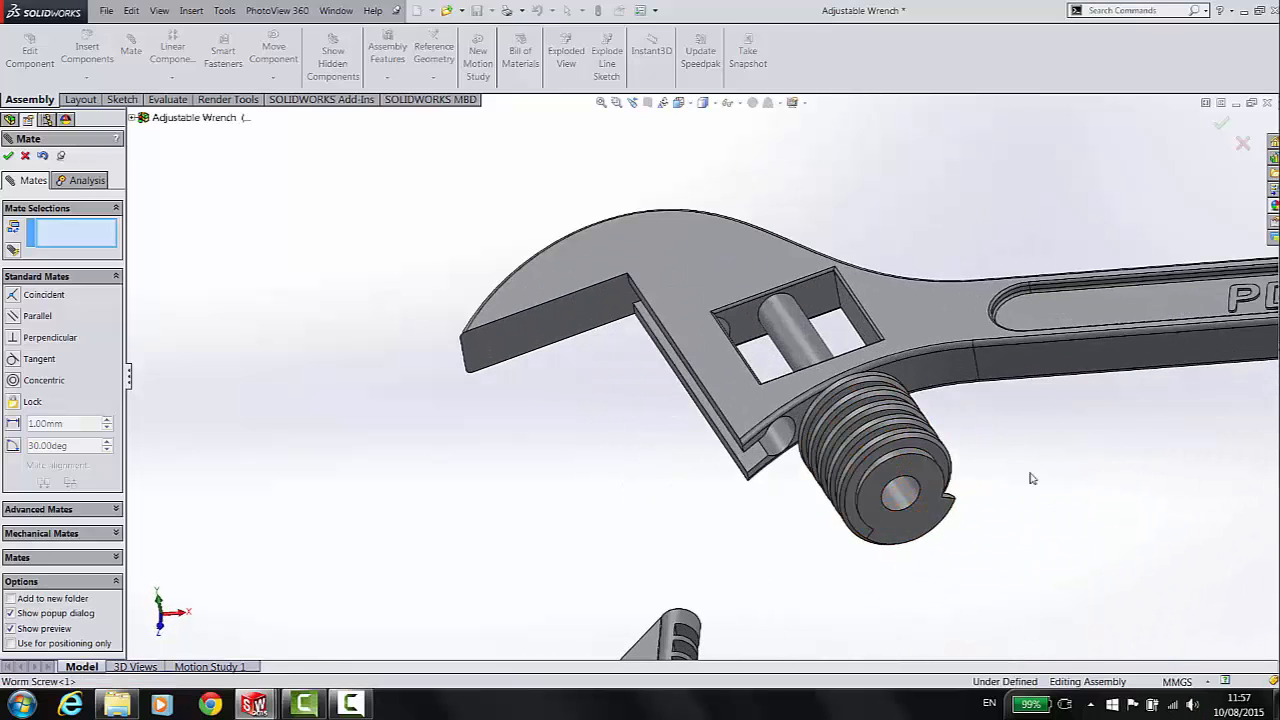
click(928, 478)
middle_drag(760, 381, 757, 330)
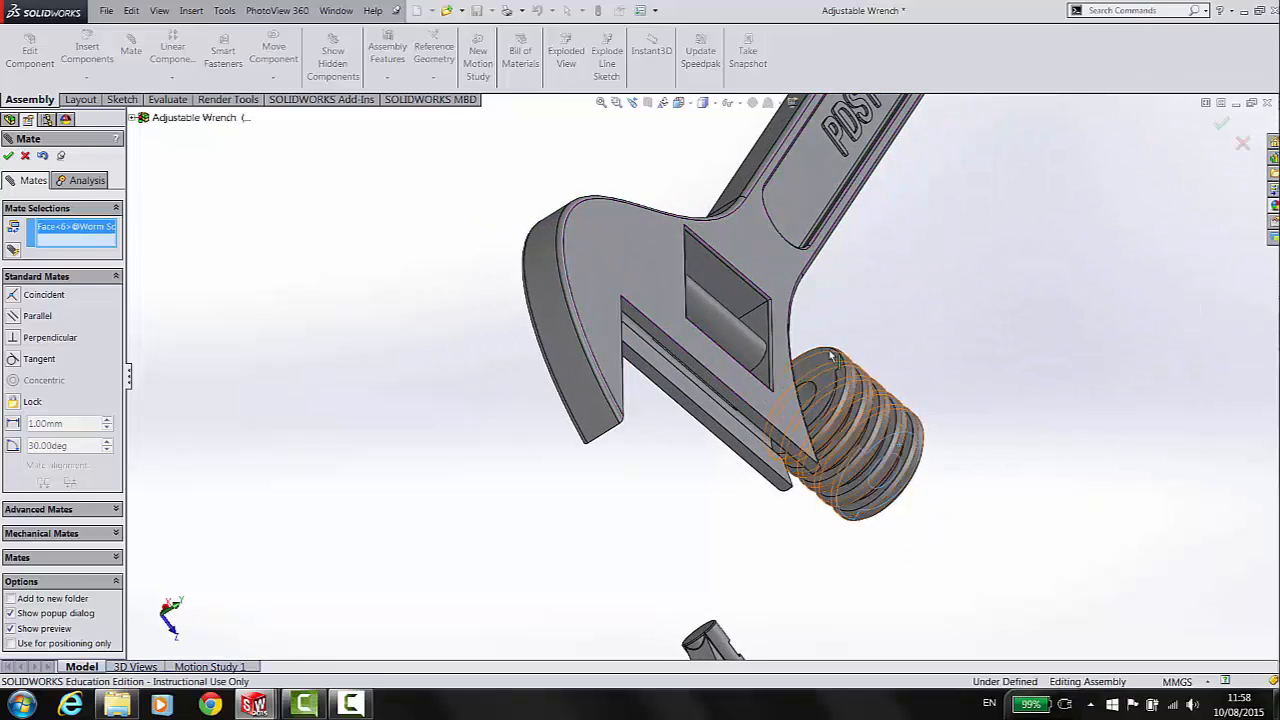
click(757, 330)
middle_drag(951, 423, 1205, 486)
click(1243, 454)
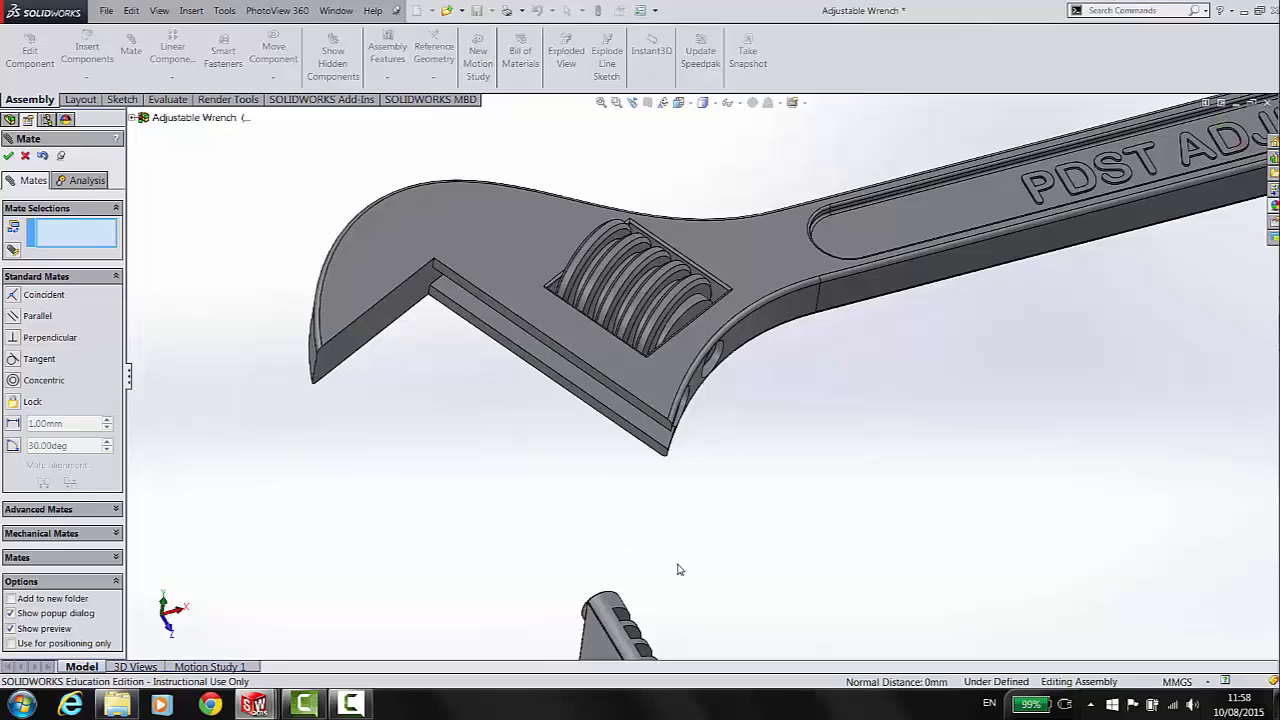
Step: Add a concentric mate between the jaw's cylindrical toothed rail and the round groove in the handle
click(604, 610)
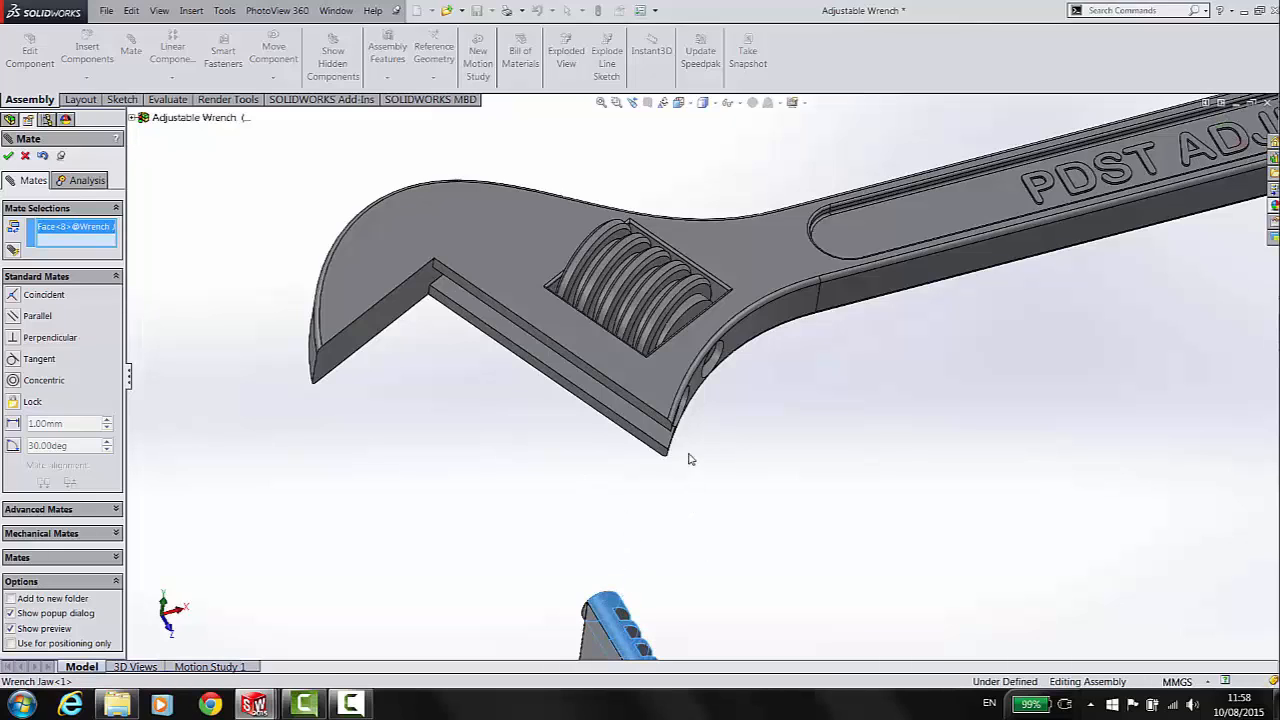
middle_drag(680, 430, 662, 388)
click(685, 410)
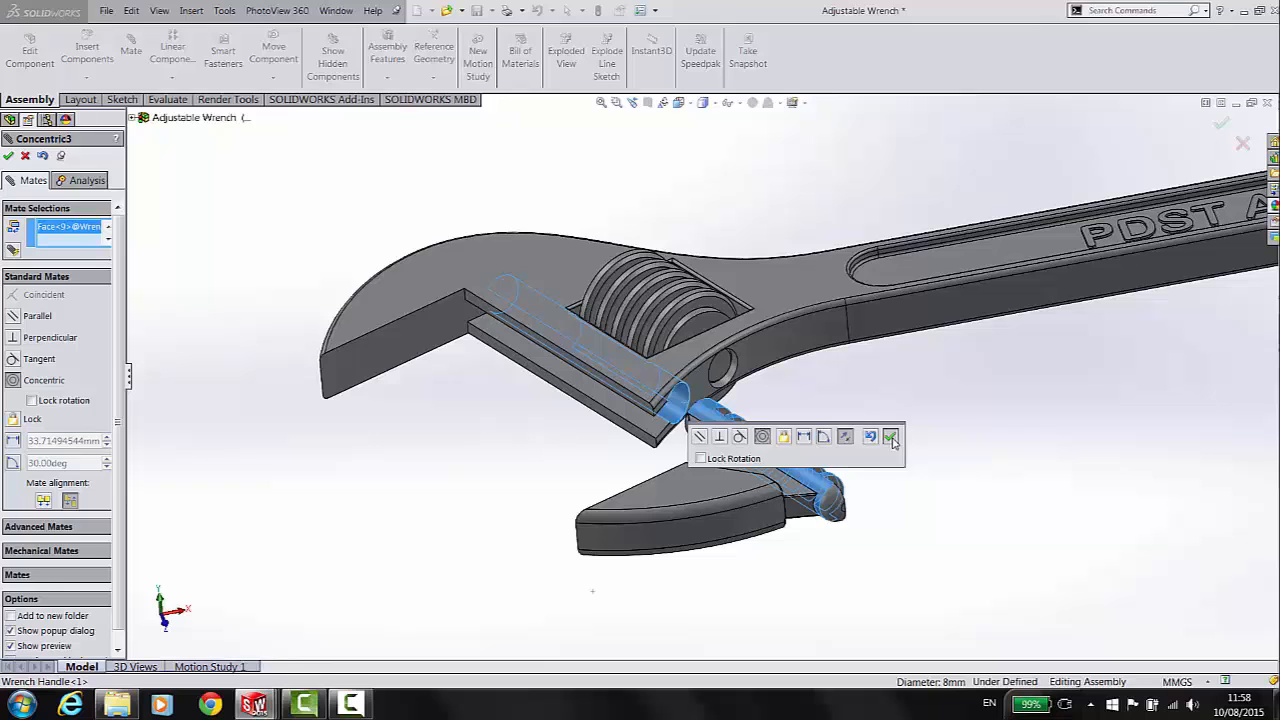
click(890, 437)
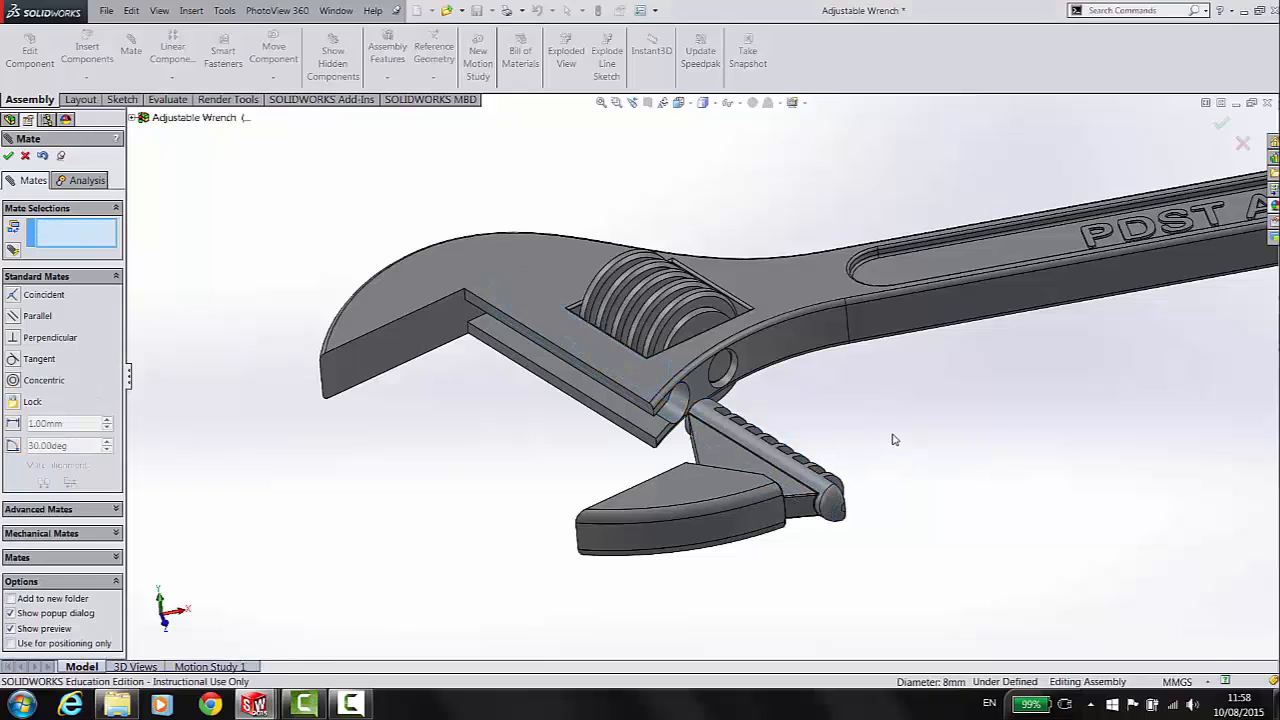
Step: Add a coincident mate between the jaw web's flat side face and the side wall of the handle's slot
click(726, 456)
middle_drag(726, 456, 572, 383)
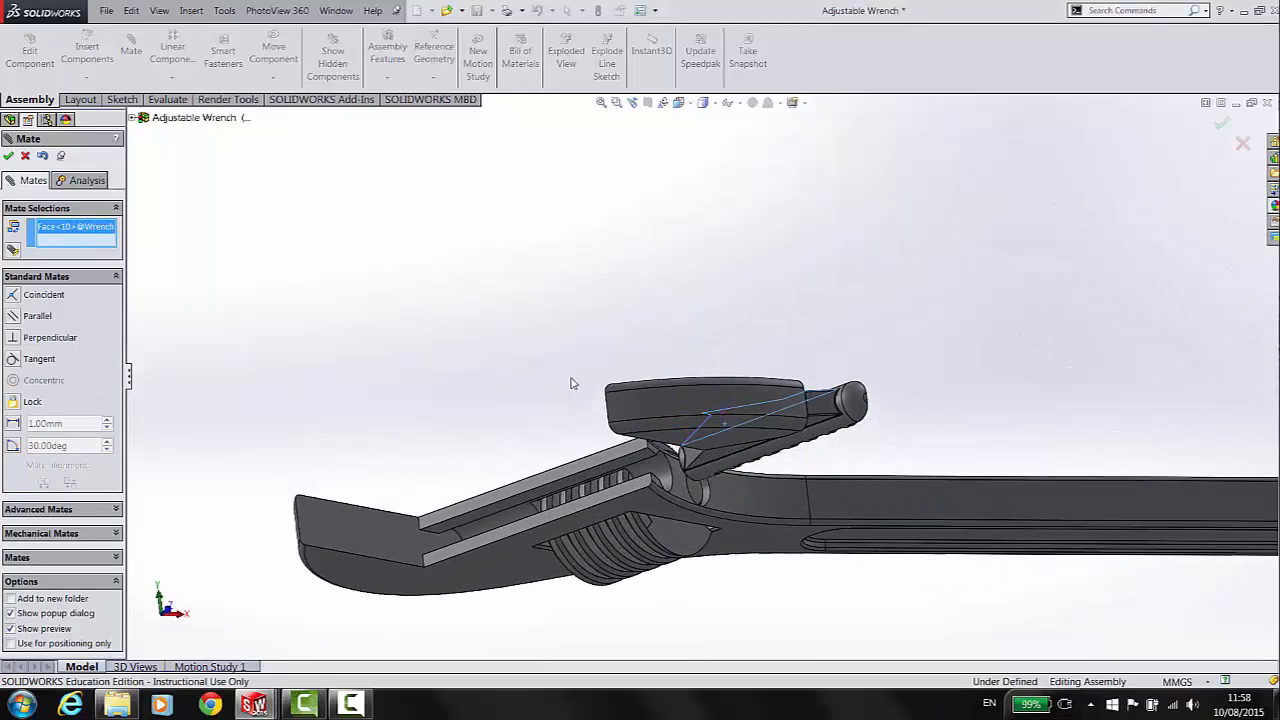
scroll(640, 468, down, 3)
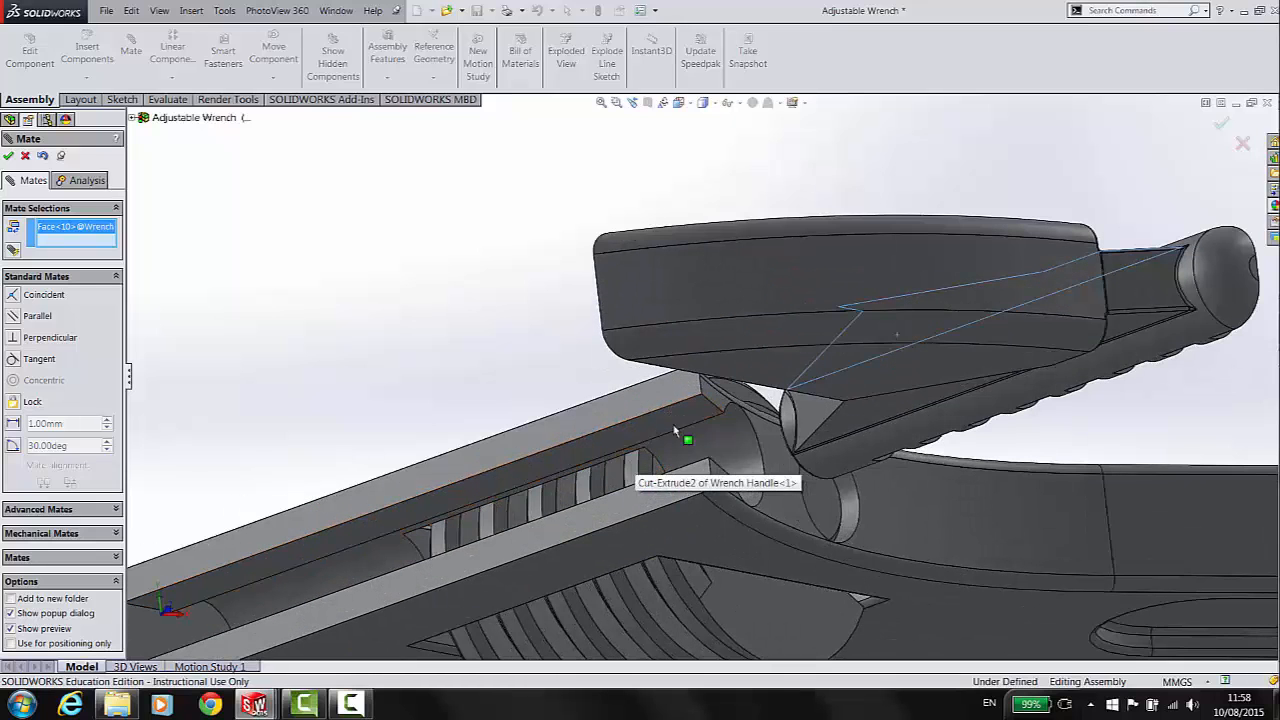
click(664, 436)
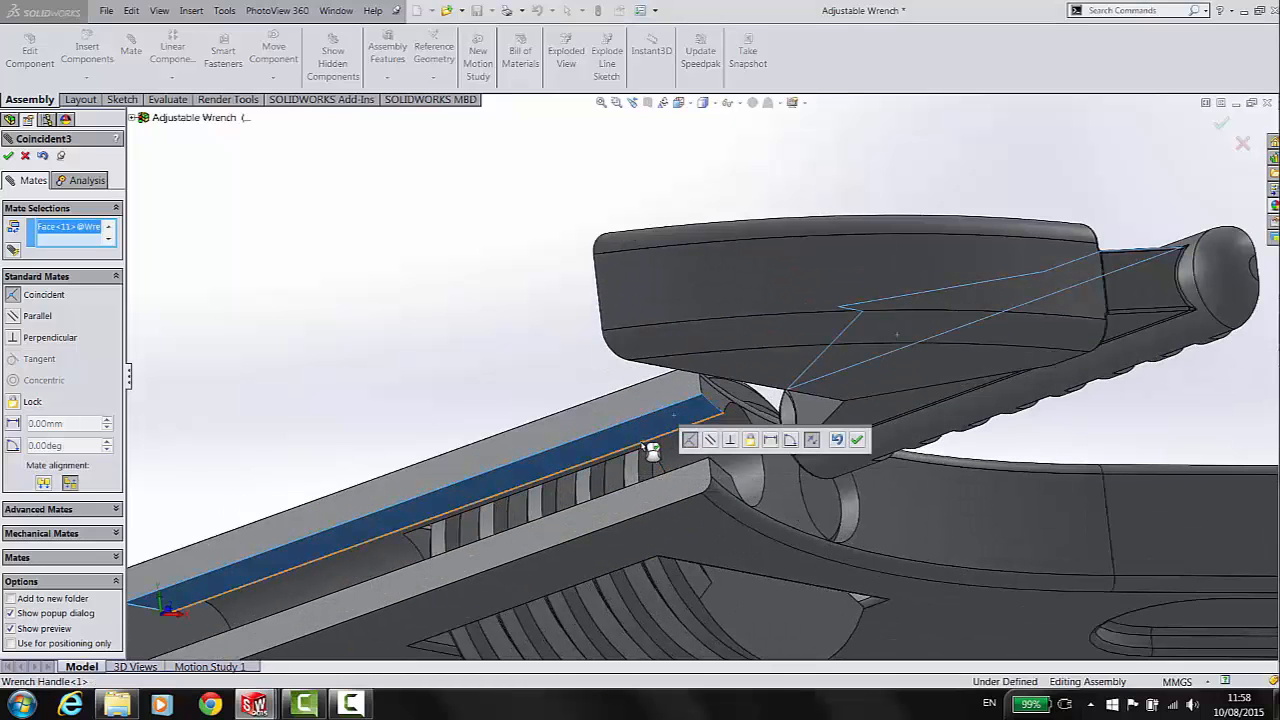
click(857, 439)
Step: Slide the jaw outward along the handle's slot to test its freedom of movement
scroll(928, 416, up, 2)
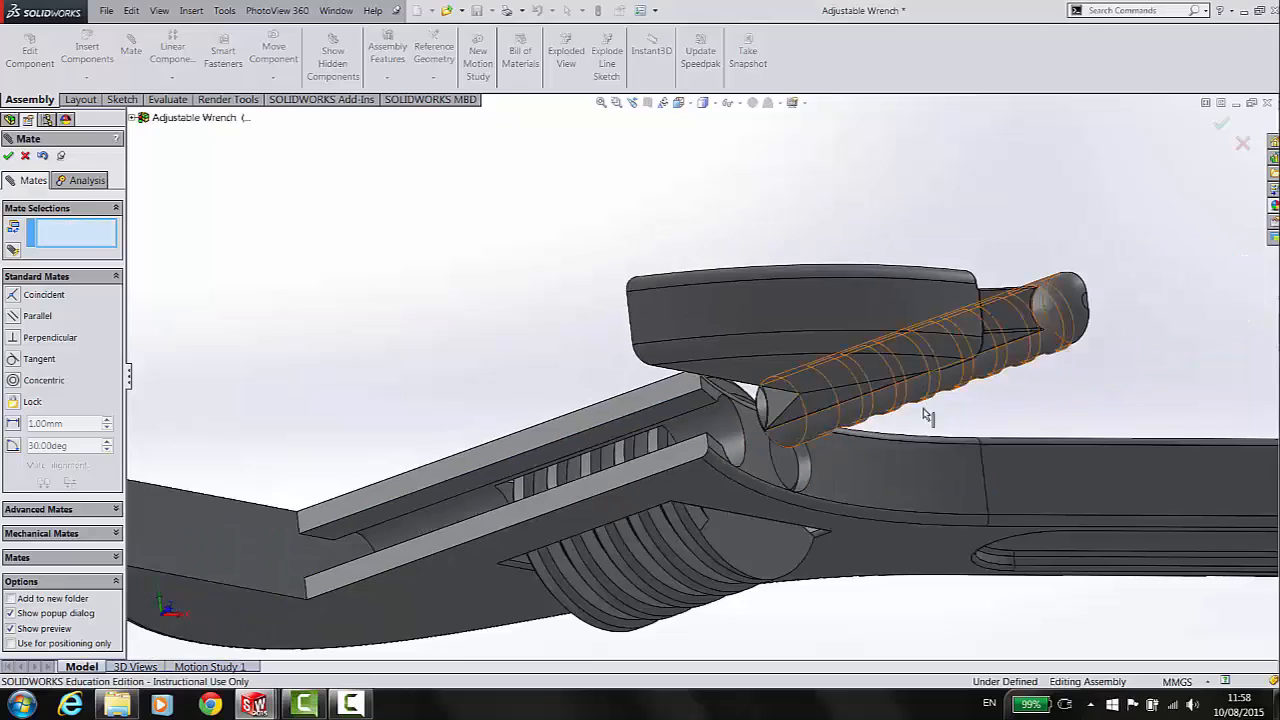
middle_drag(843, 526, 823, 457)
click(643, 393)
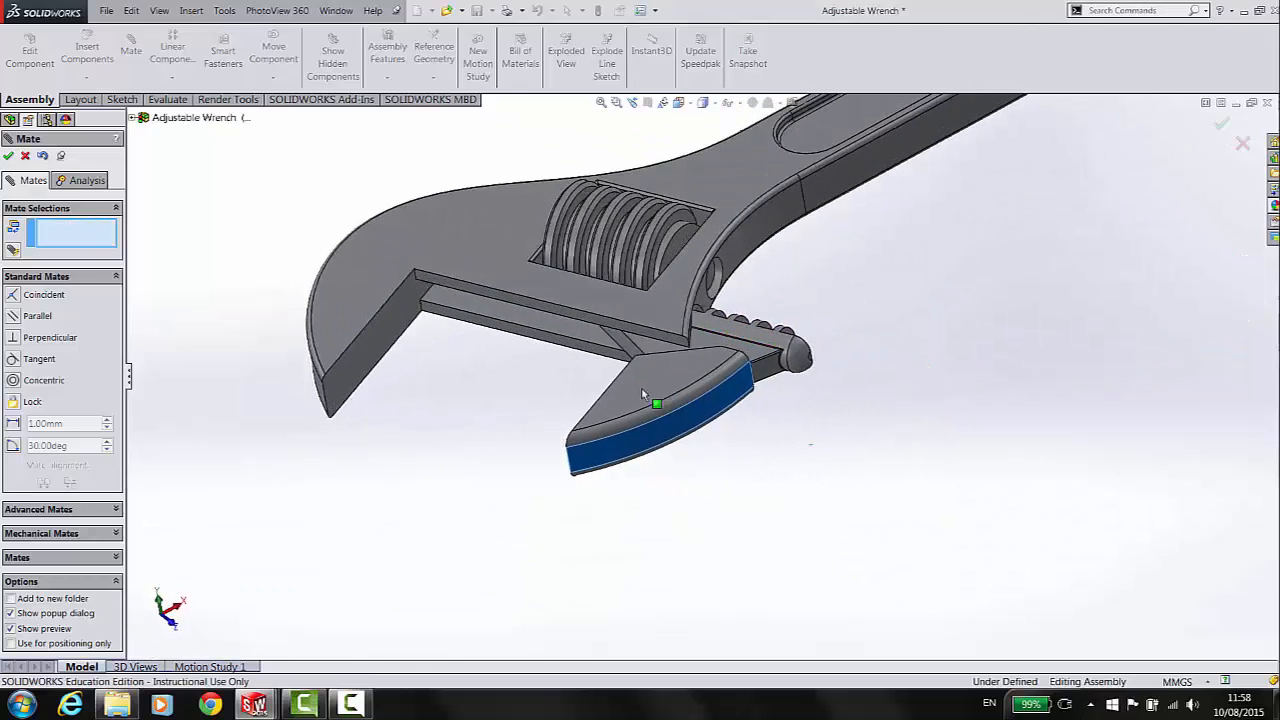
drag(643, 393, 739, 375)
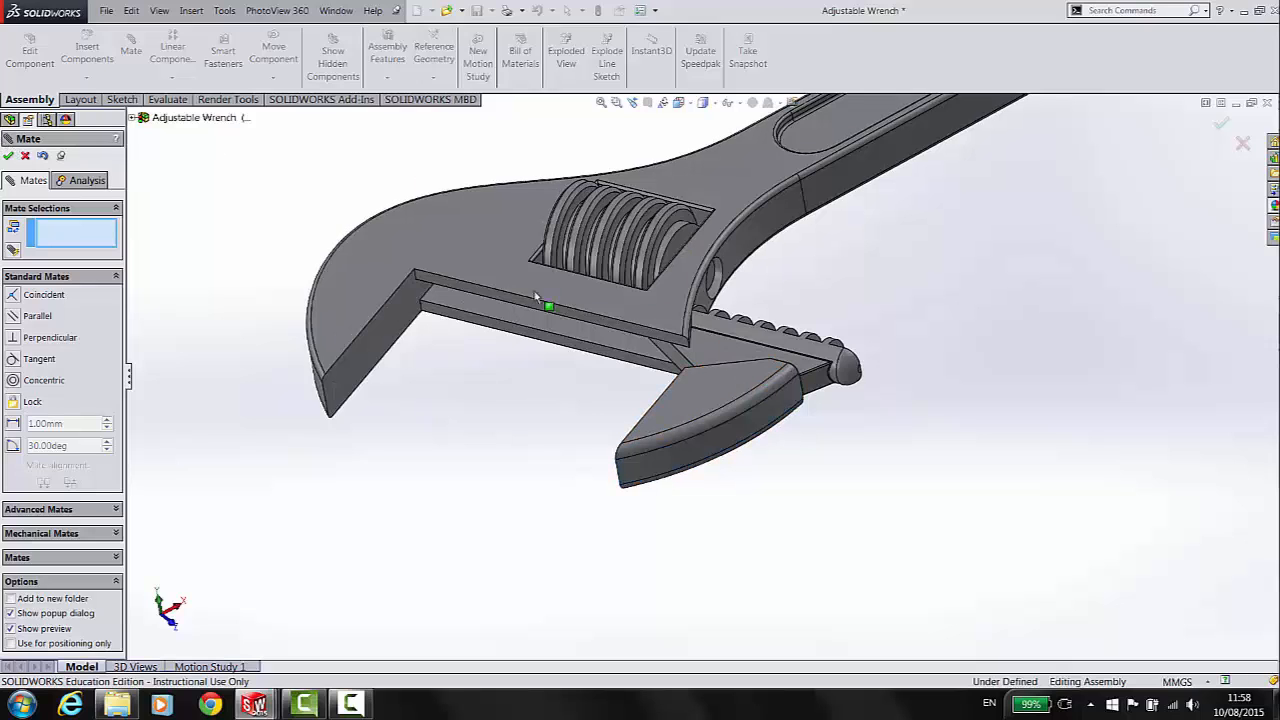
Step: Rotate the worm screw around the dowel to test whether it turns freely in the handle's window
middle_drag(535, 296, 634, 310)
scroll(604, 165, down, 2)
scroll(634, 282, up, 2)
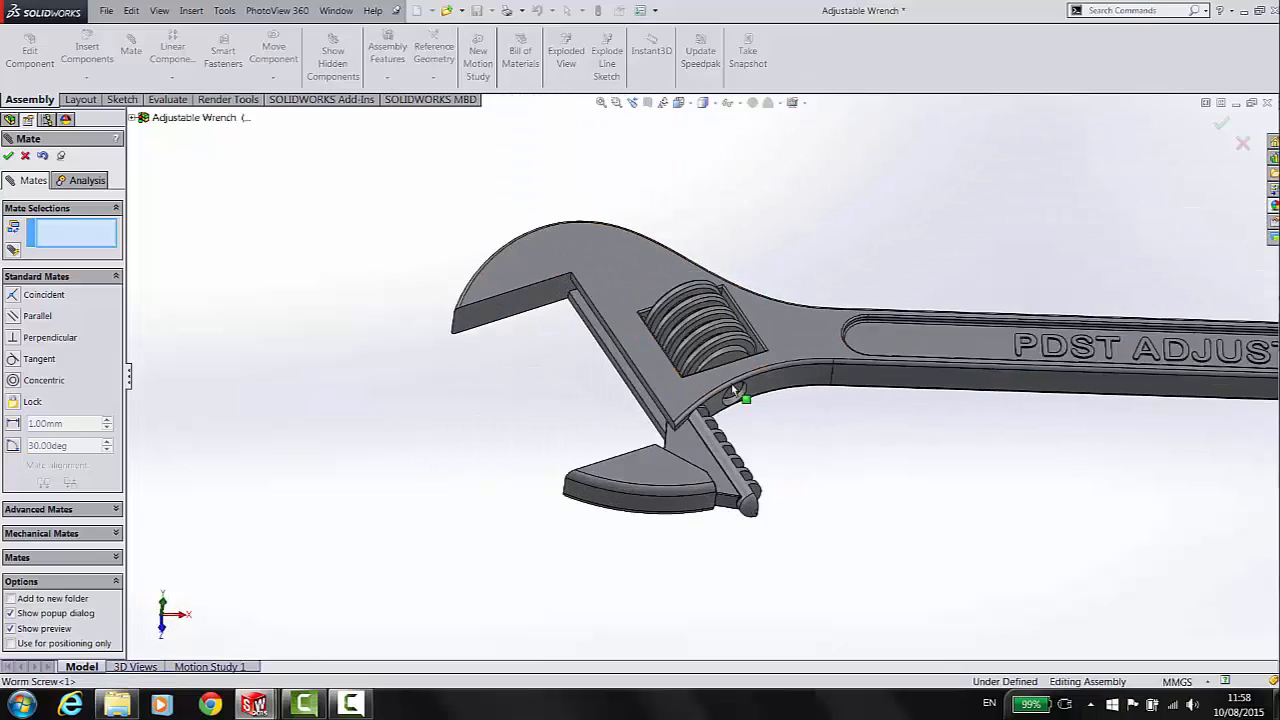
scroll(735, 390, down, 2)
click(616, 345)
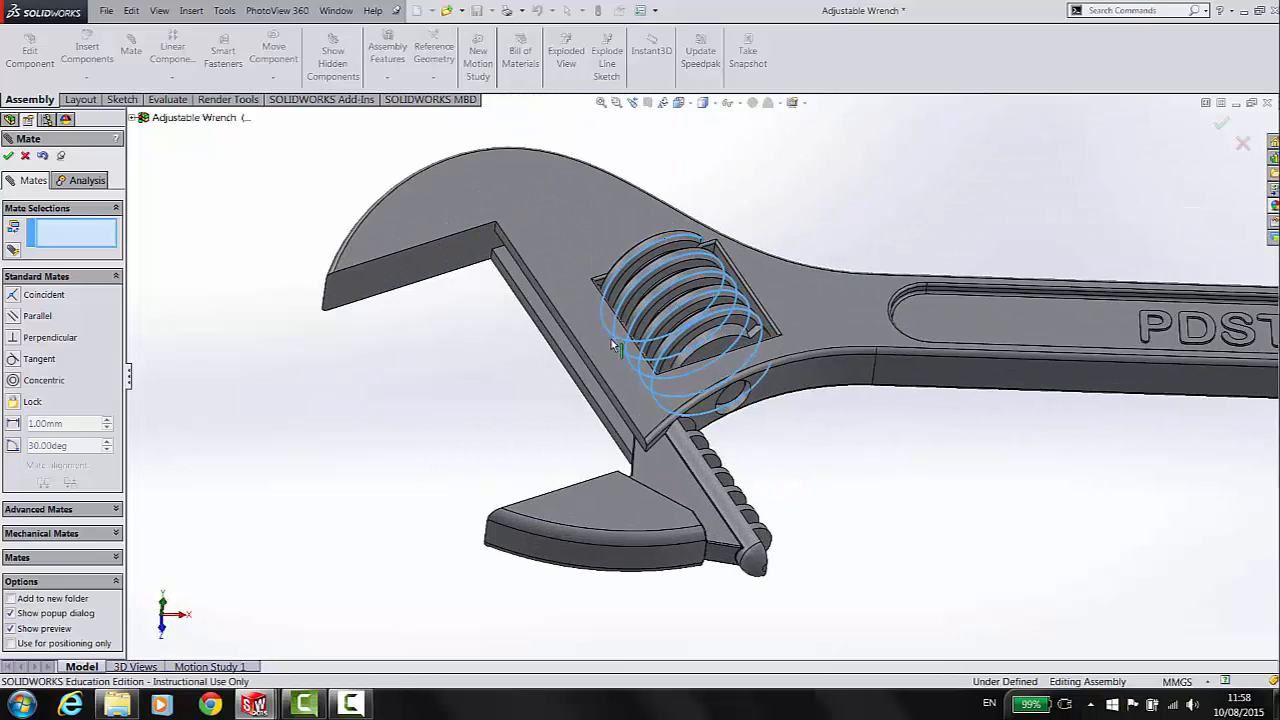
drag(612, 345, 718, 352)
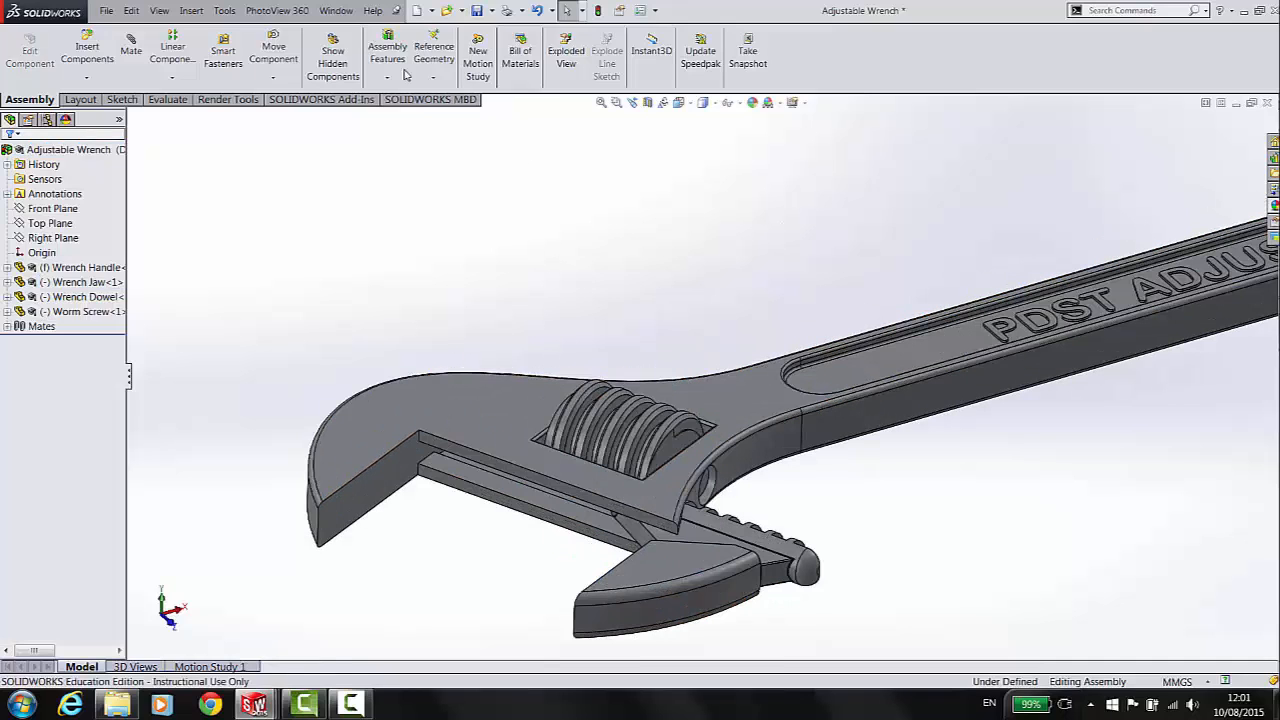
Step: Start a new mate and slide the jaw toward the handle's fixed jaw until its teeth line up with the worm screw's threads
click(130, 45)
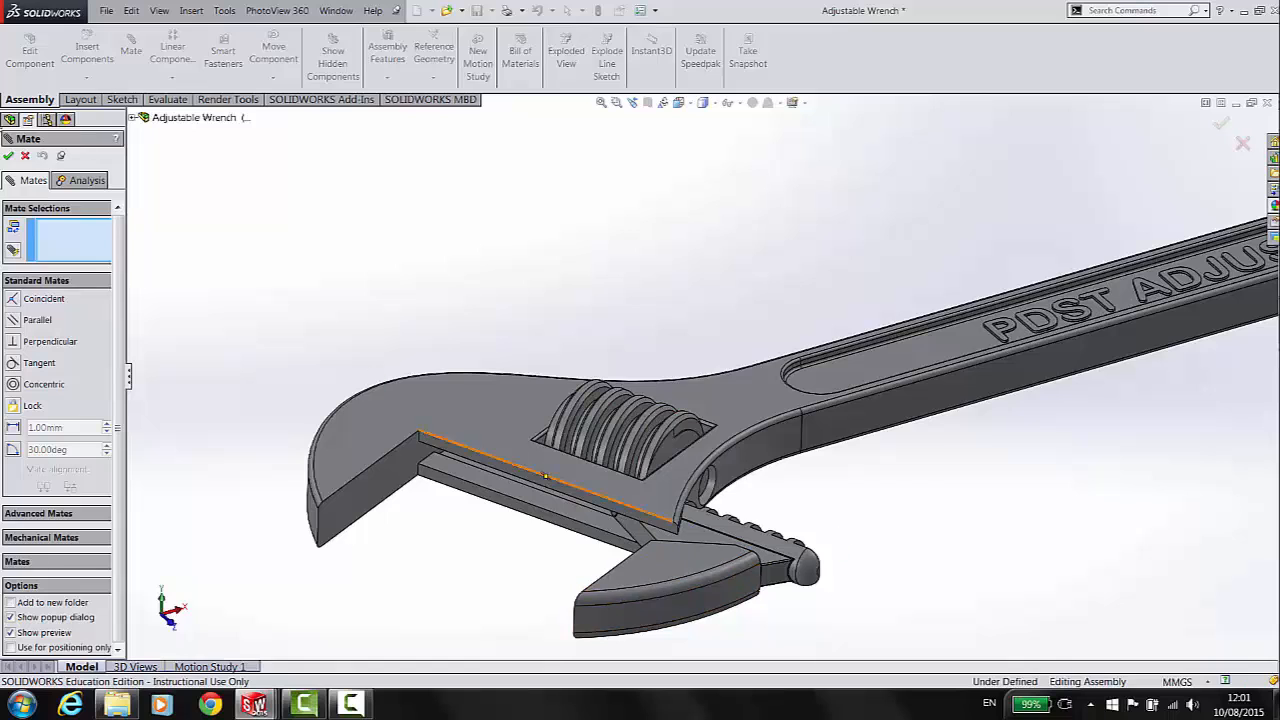
middle_drag(507, 572, 612, 372)
scroll(636, 498, up, 3)
scroll(620, 504, down, 3)
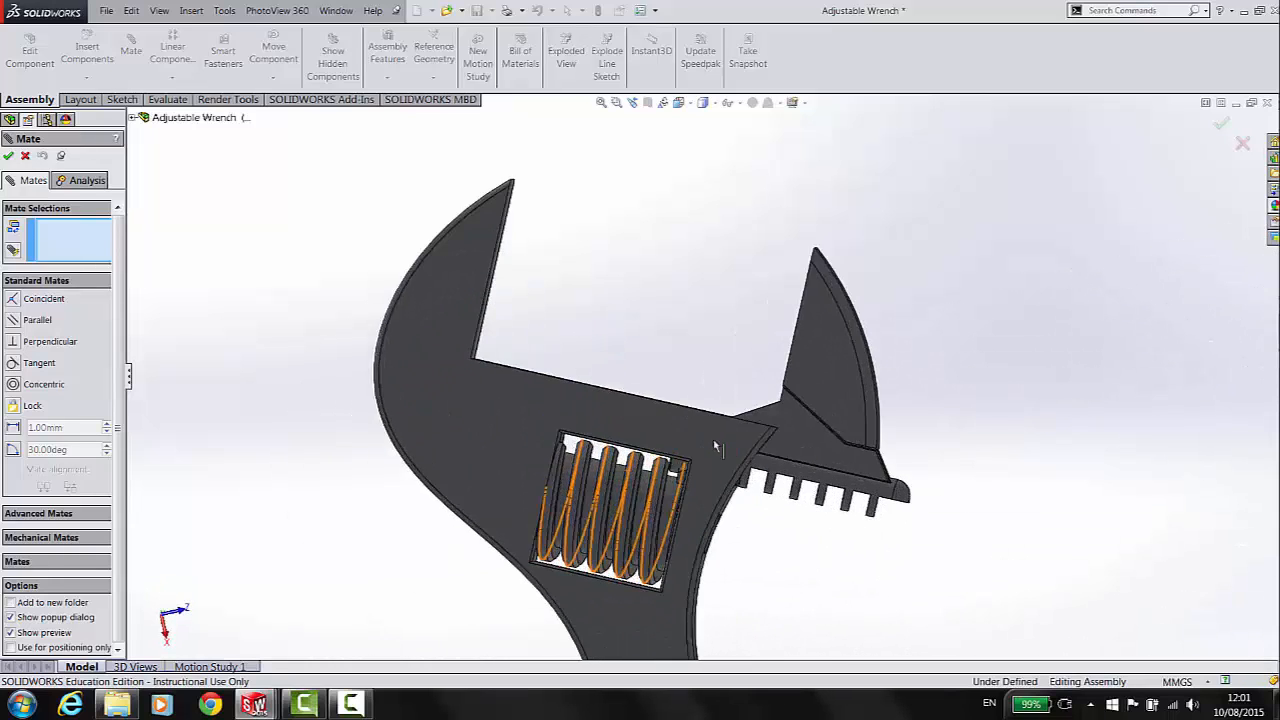
drag(855, 420, 690, 437)
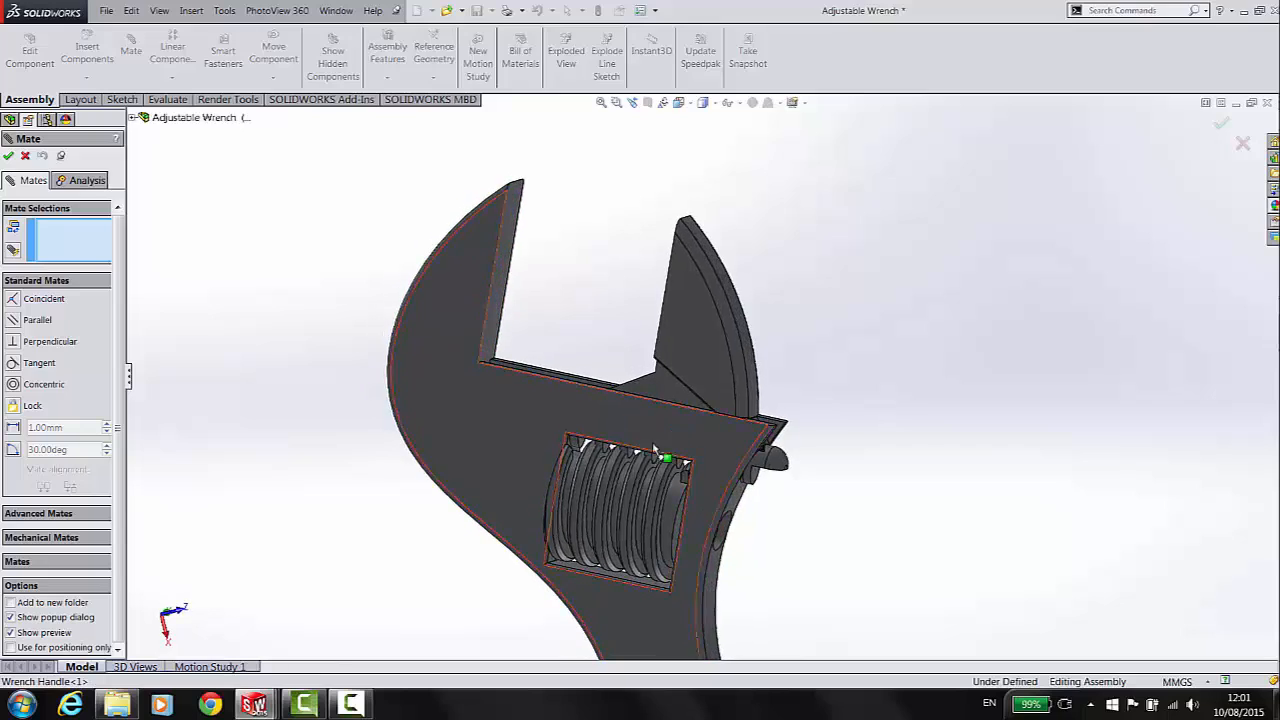
Step: Add a tangent mate between the worm screw's helical thread face and the face of a meshing jaw tooth
scroll(583, 432, down, 4)
scroll(583, 430, down, 3)
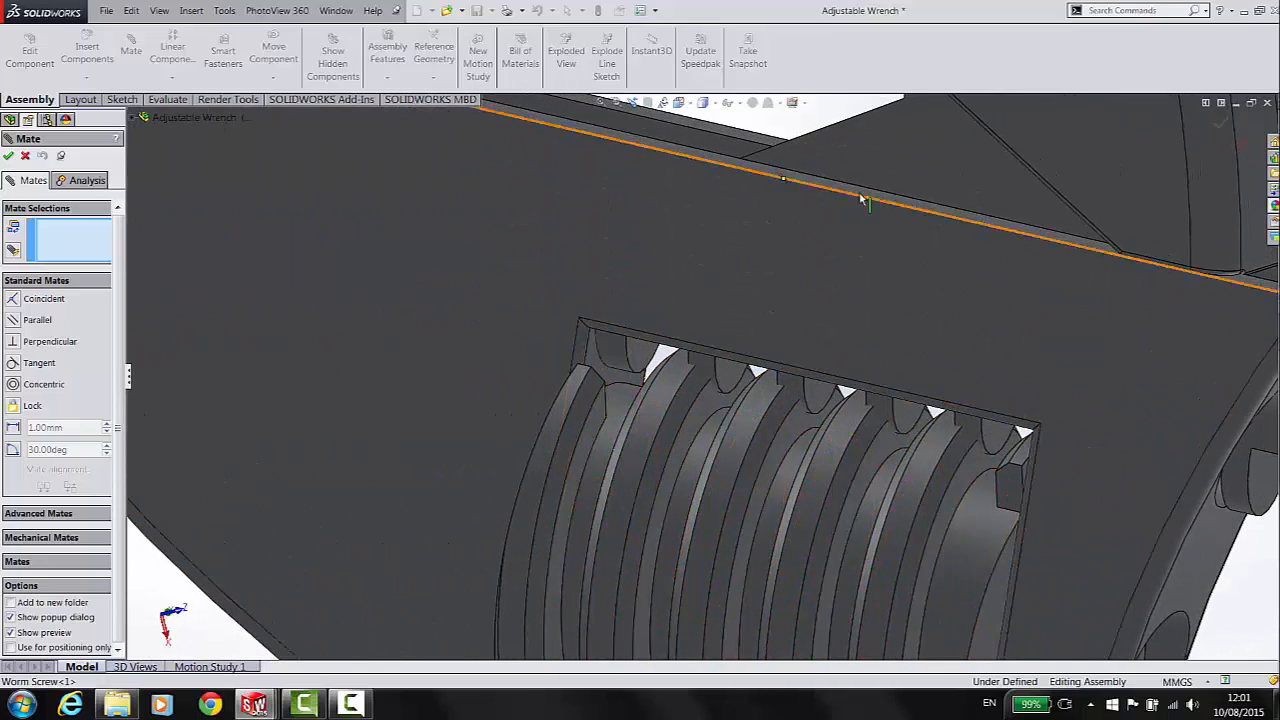
click(897, 160)
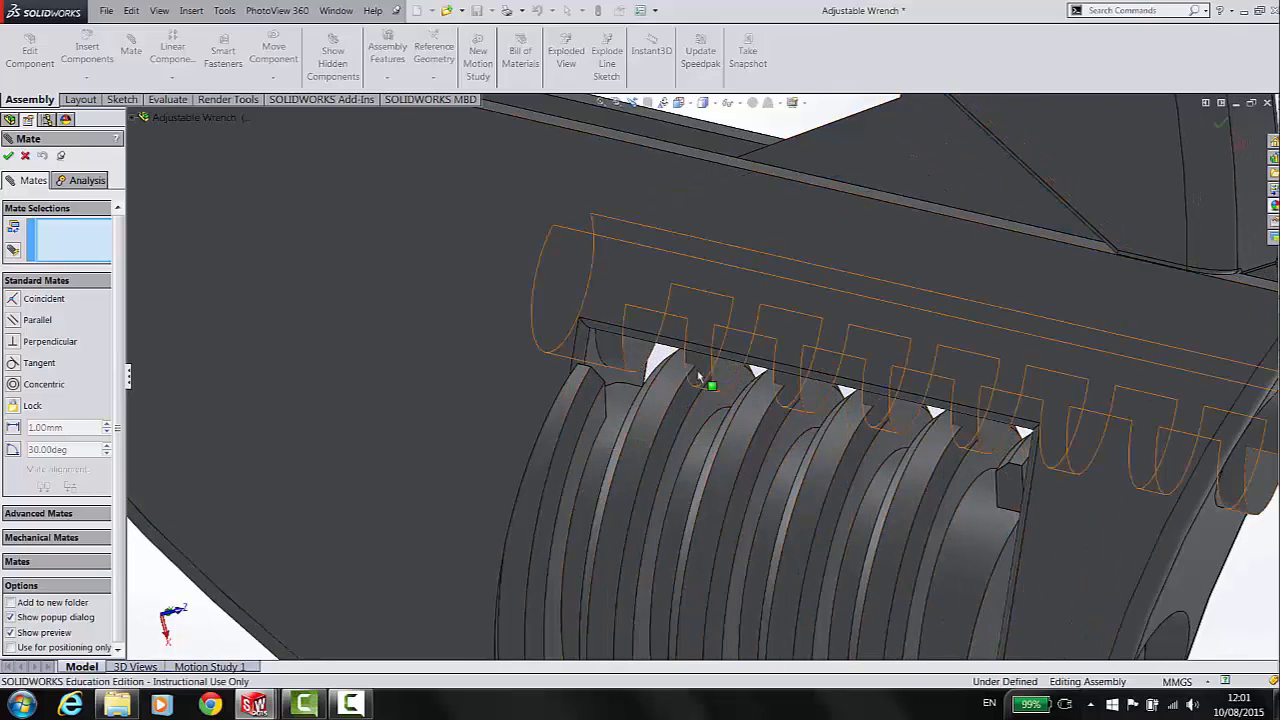
click(699, 430)
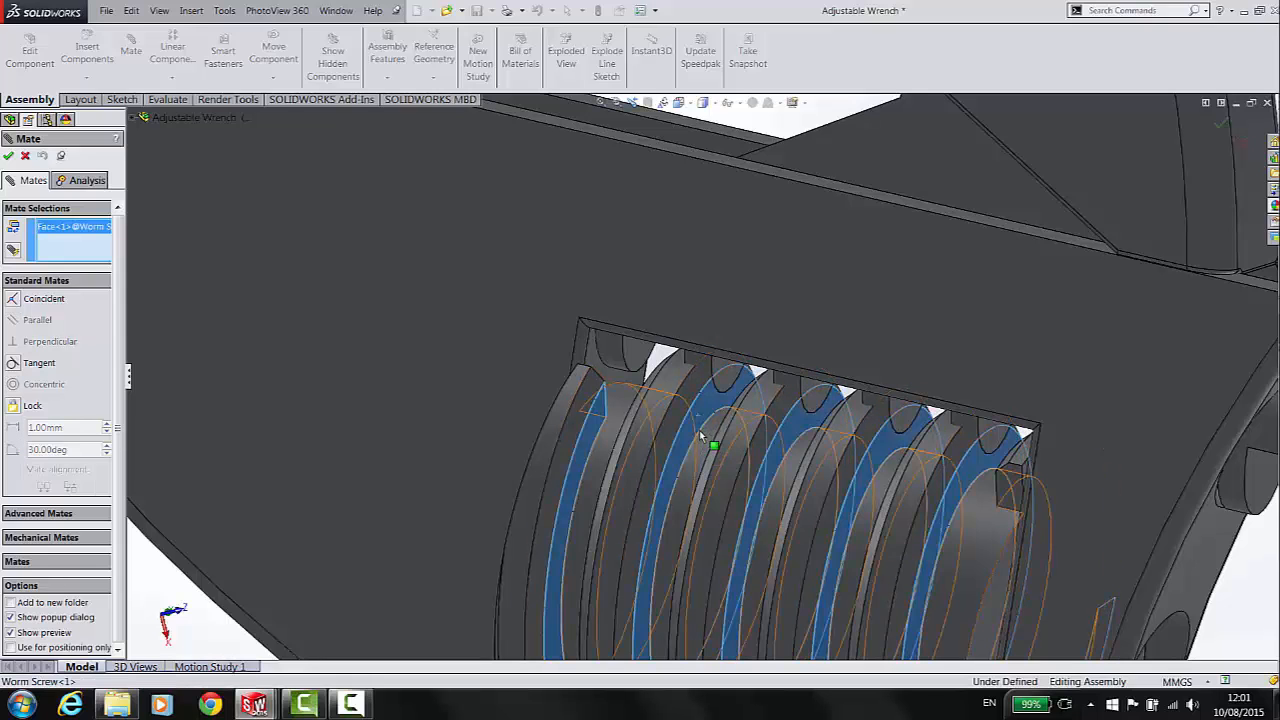
middle_drag(700, 432, 687, 368)
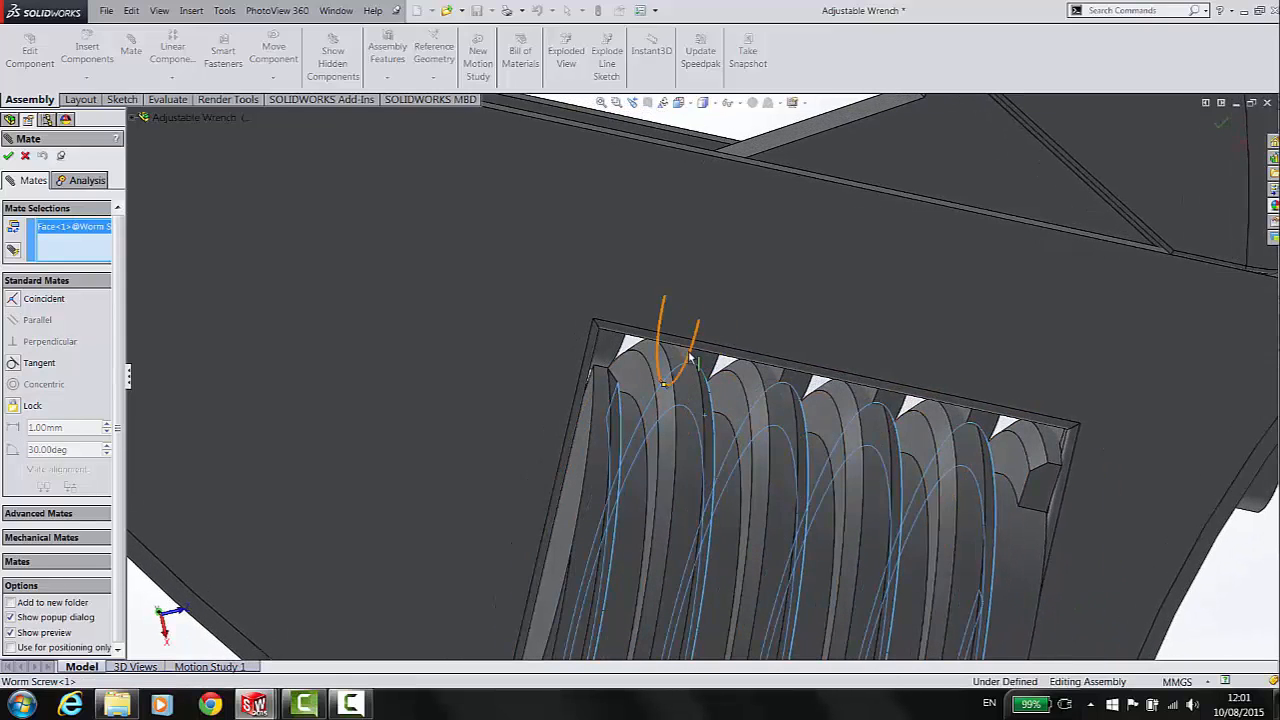
click(775, 435)
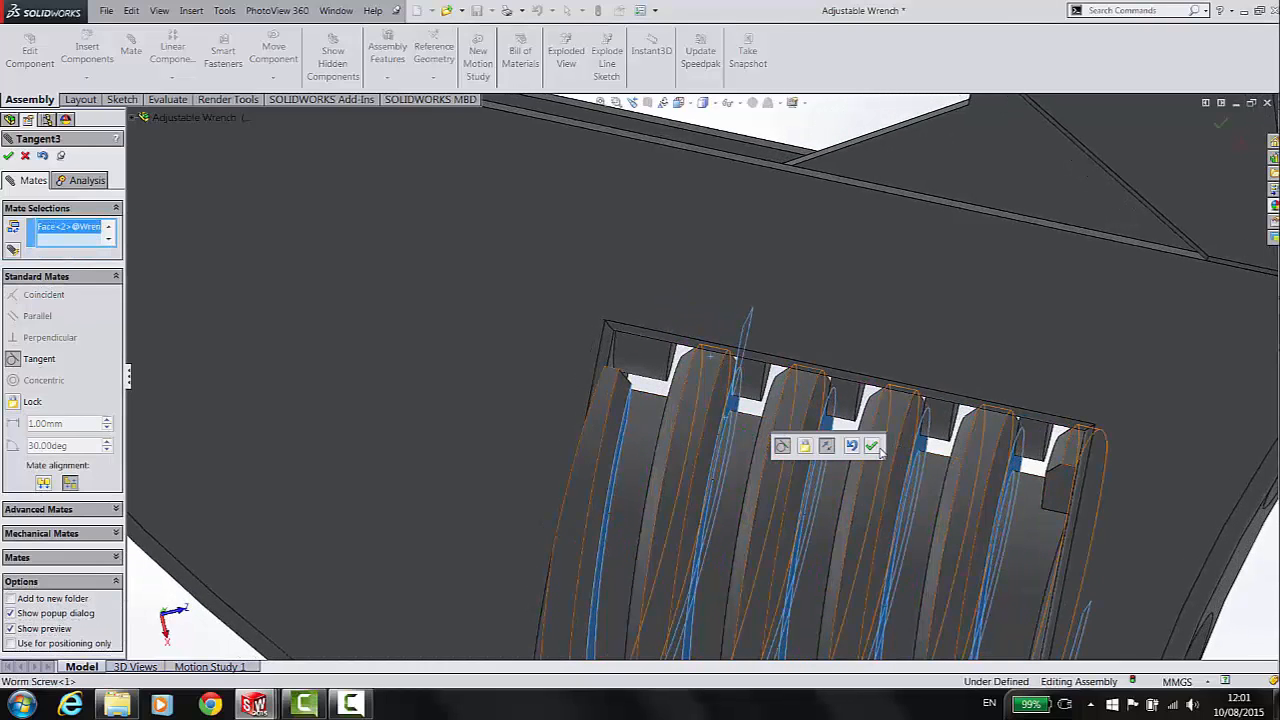
click(873, 446)
Step: Add a coincident mate between the worm screw's thread vertex and the jaw's toothed rail face, and finish mating
scroll(878, 450, up, 2)
mouse_move(689, 413)
mouse_down()
mouse_move(677, 465)
mouse_move(695, 362)
mouse_move(721, 373)
mouse_move(711, 430)
mouse_move(719, 353)
mouse_move(706, 423)
mouse_move(706, 392)
mouse_move(693, 399)
mouse_move(703, 412)
mouse_move(714, 402)
mouse_move(698, 418)
mouse_move(675, 405)
mouse_up()
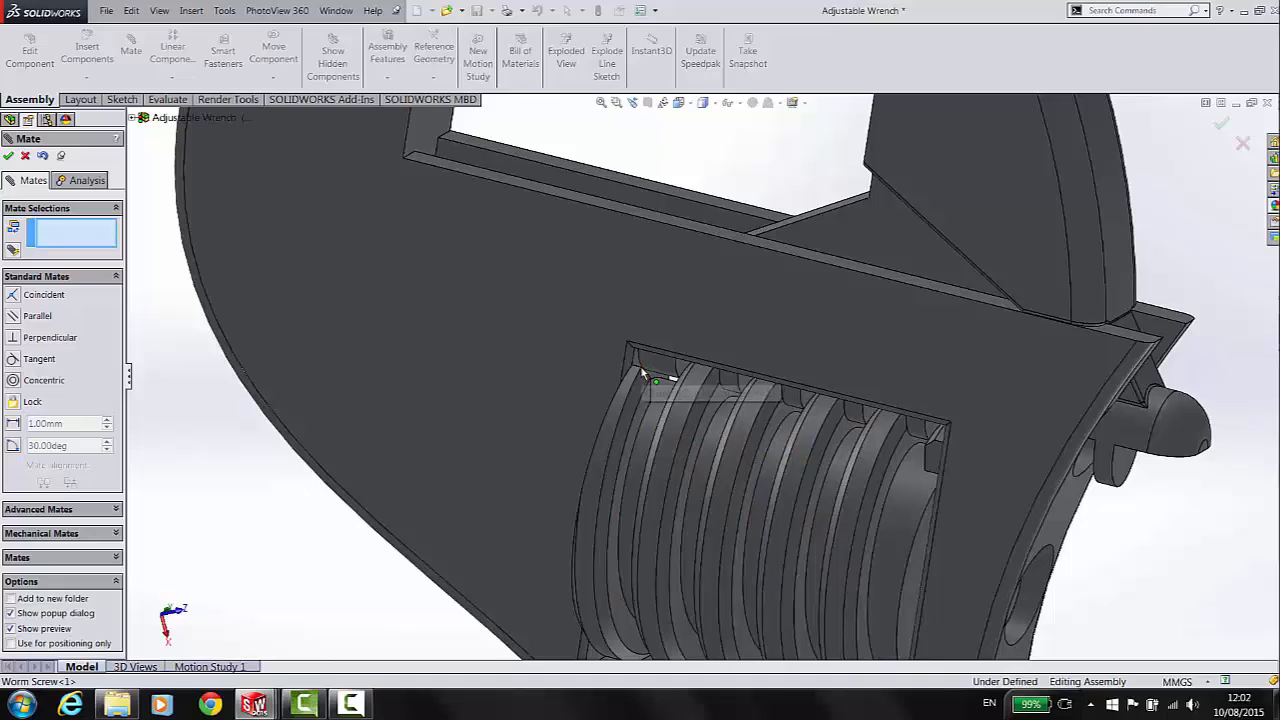
click(643, 372)
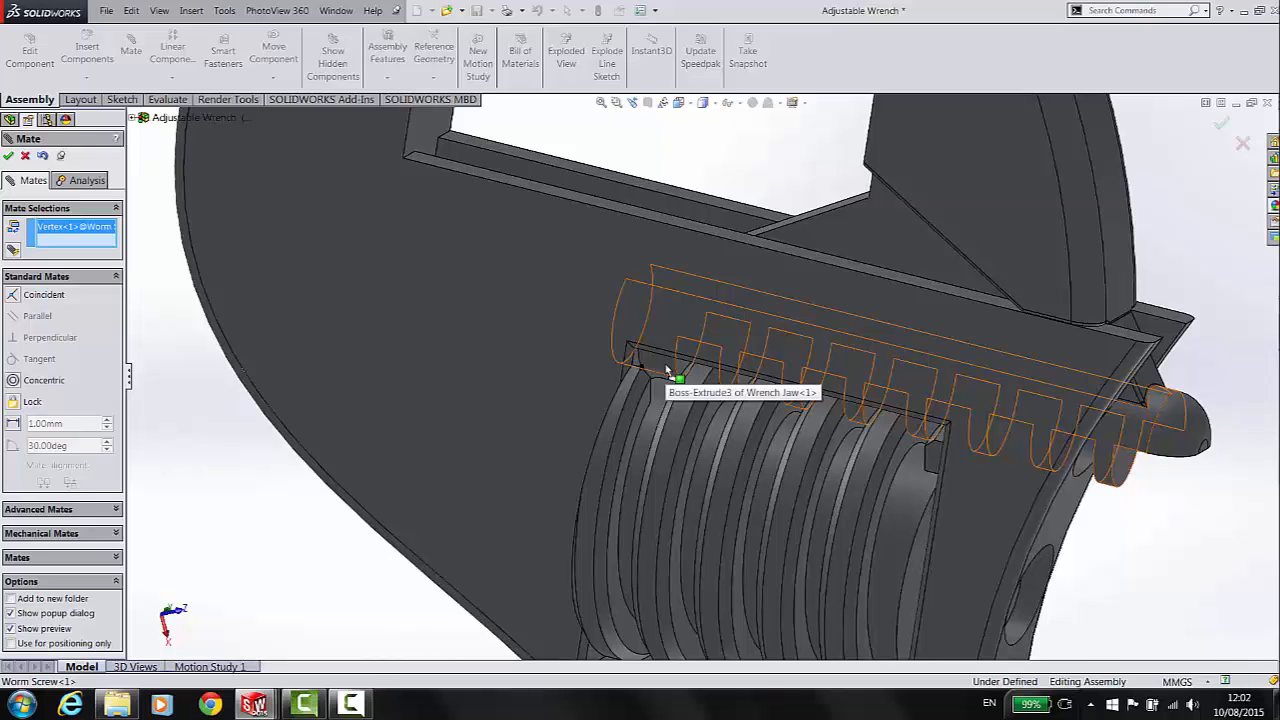
click(667, 370)
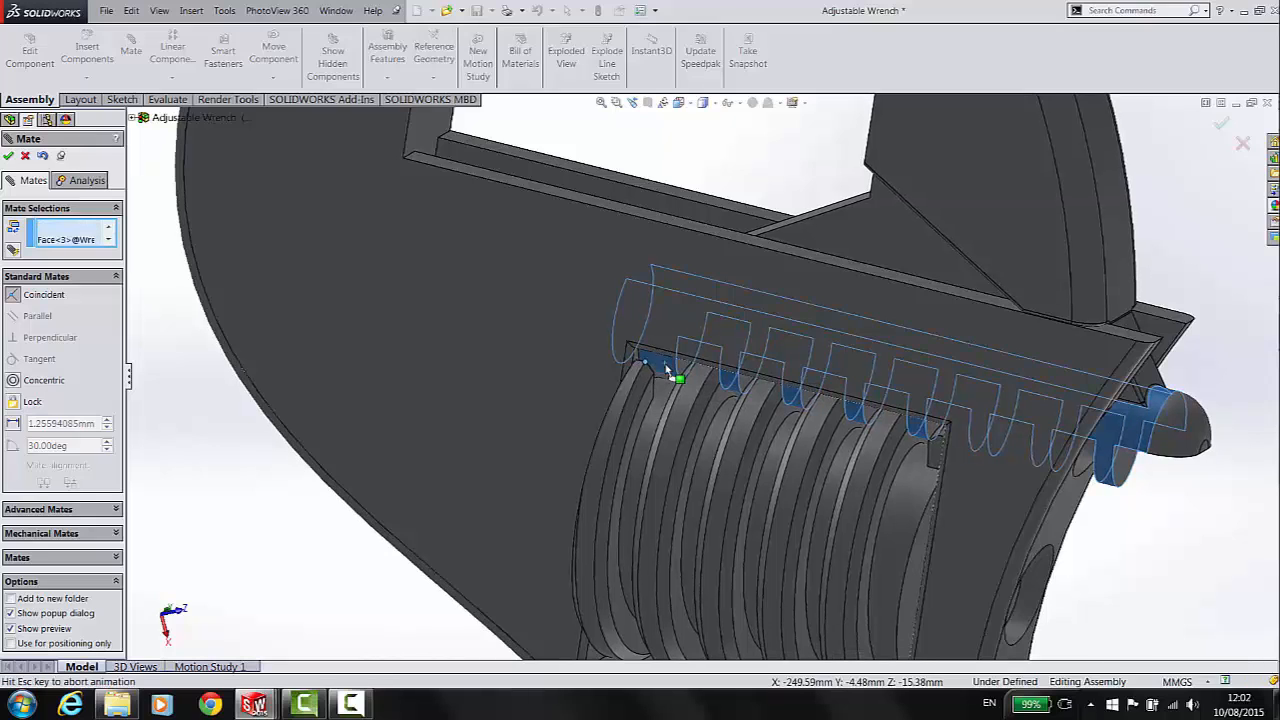
click(789, 344)
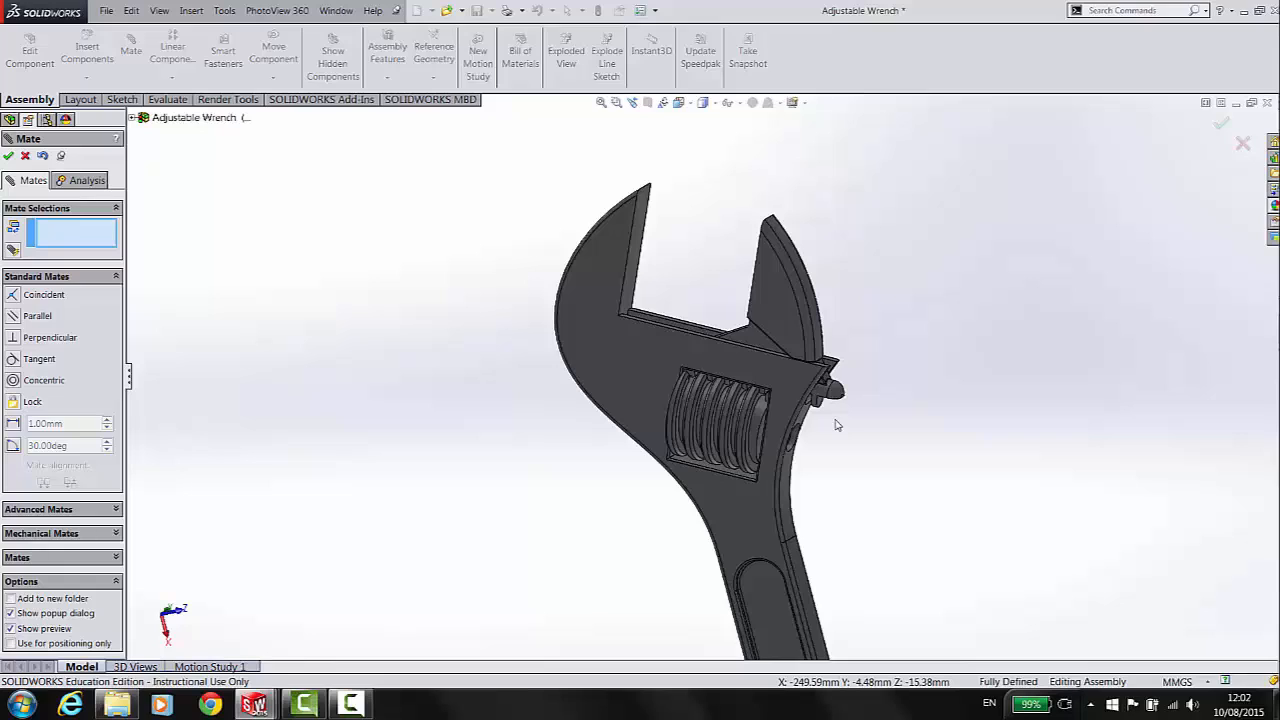
click(8, 156)
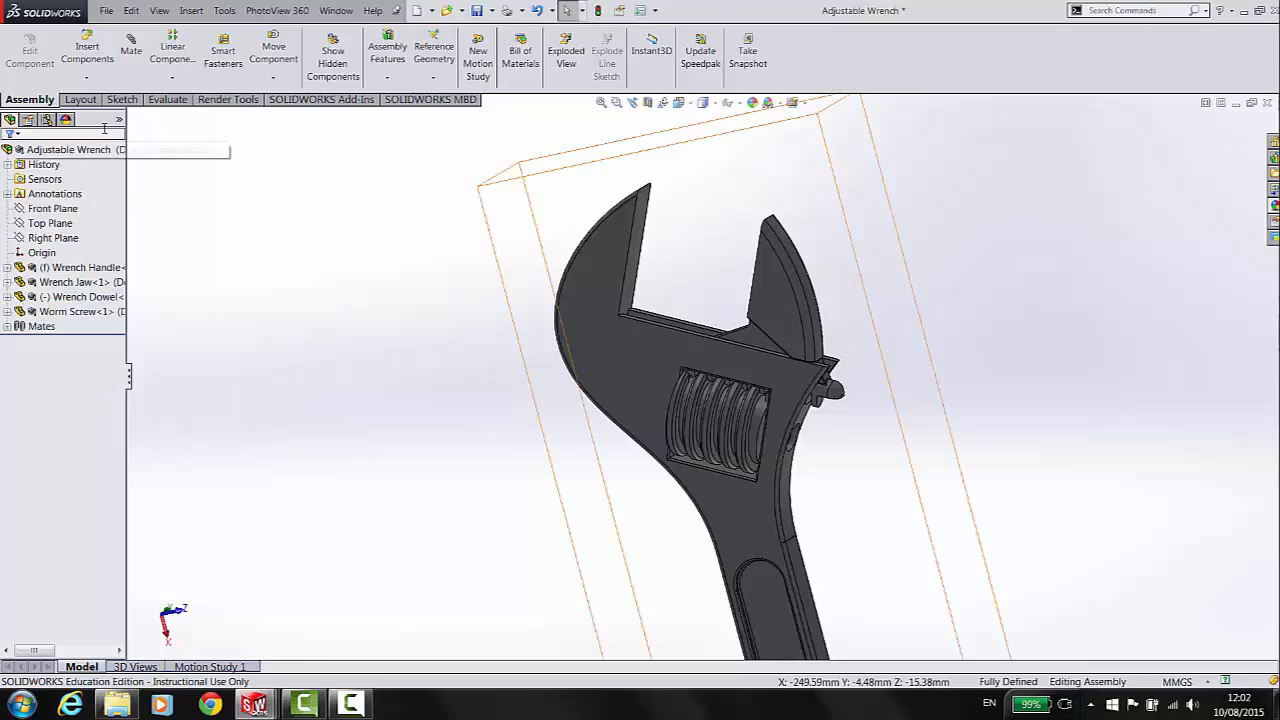
Step: Measure the distance between the tip edge of the handle's fixed jaw and the tip edge of the sliding jaw
click(167, 100)
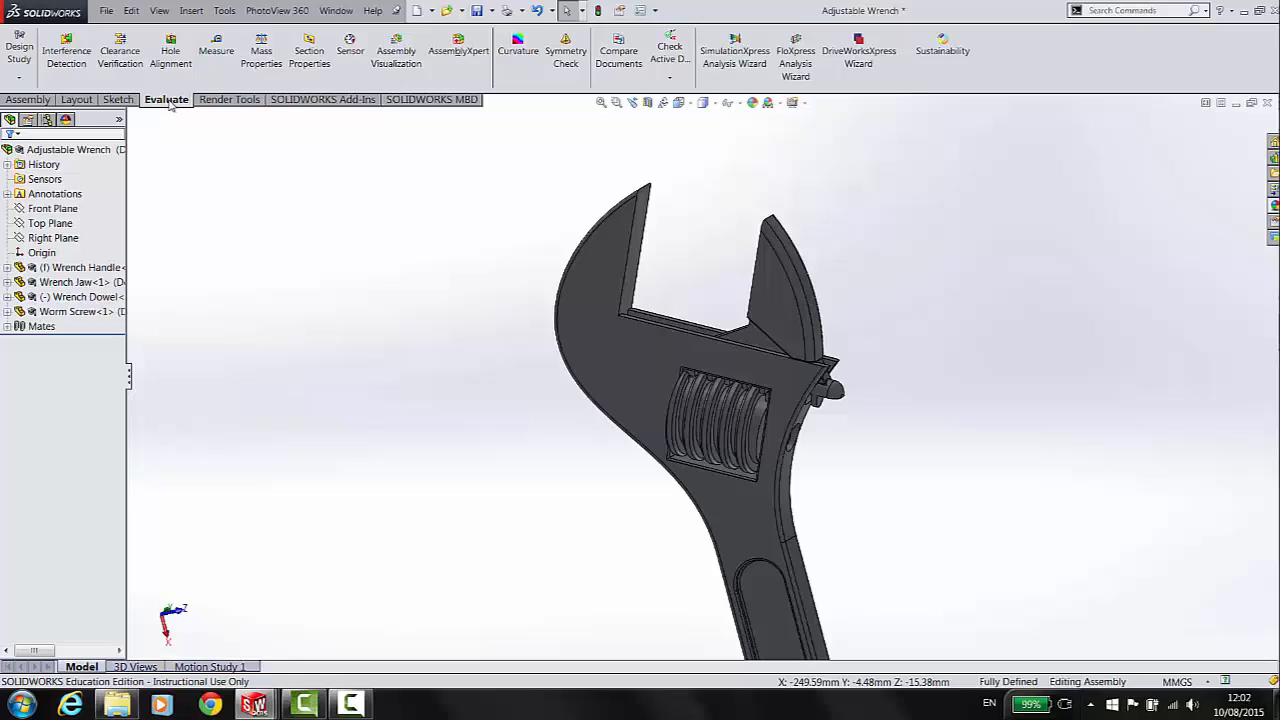
click(216, 50)
middle_drag(654, 283, 658, 311)
scroll(731, 227, down, 2)
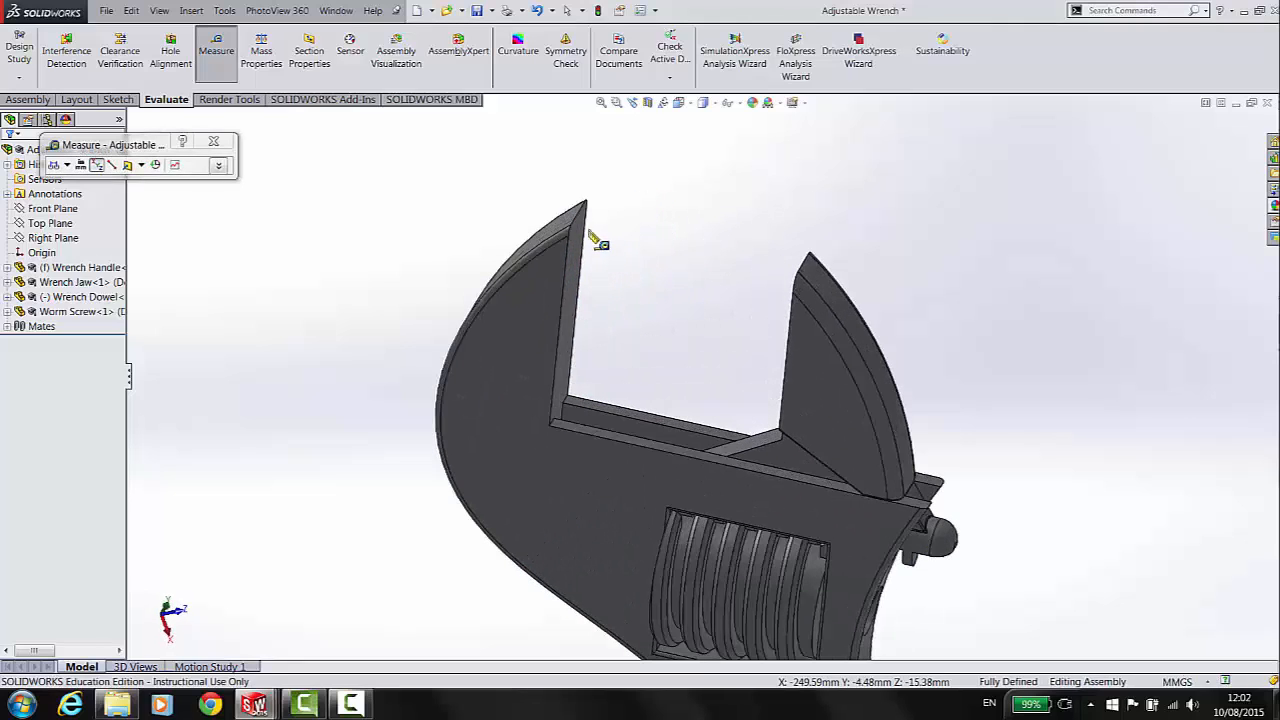
scroll(580, 228, down, 1)
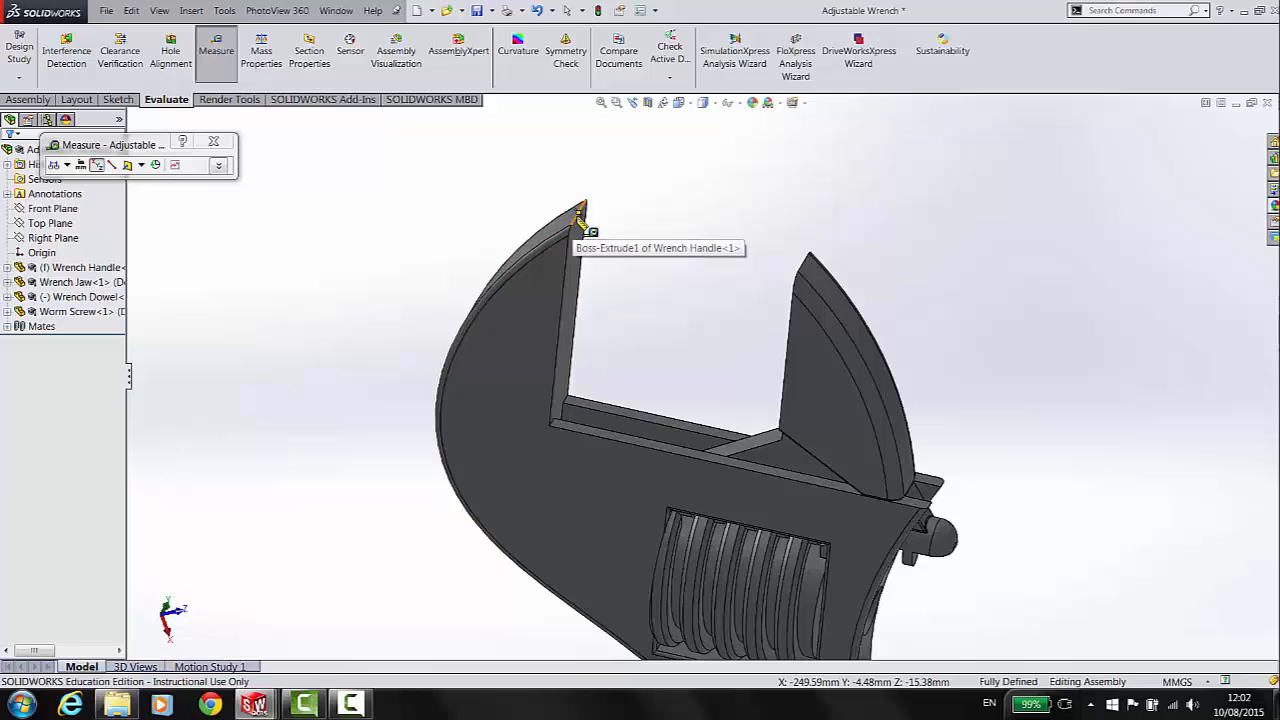
click(578, 226)
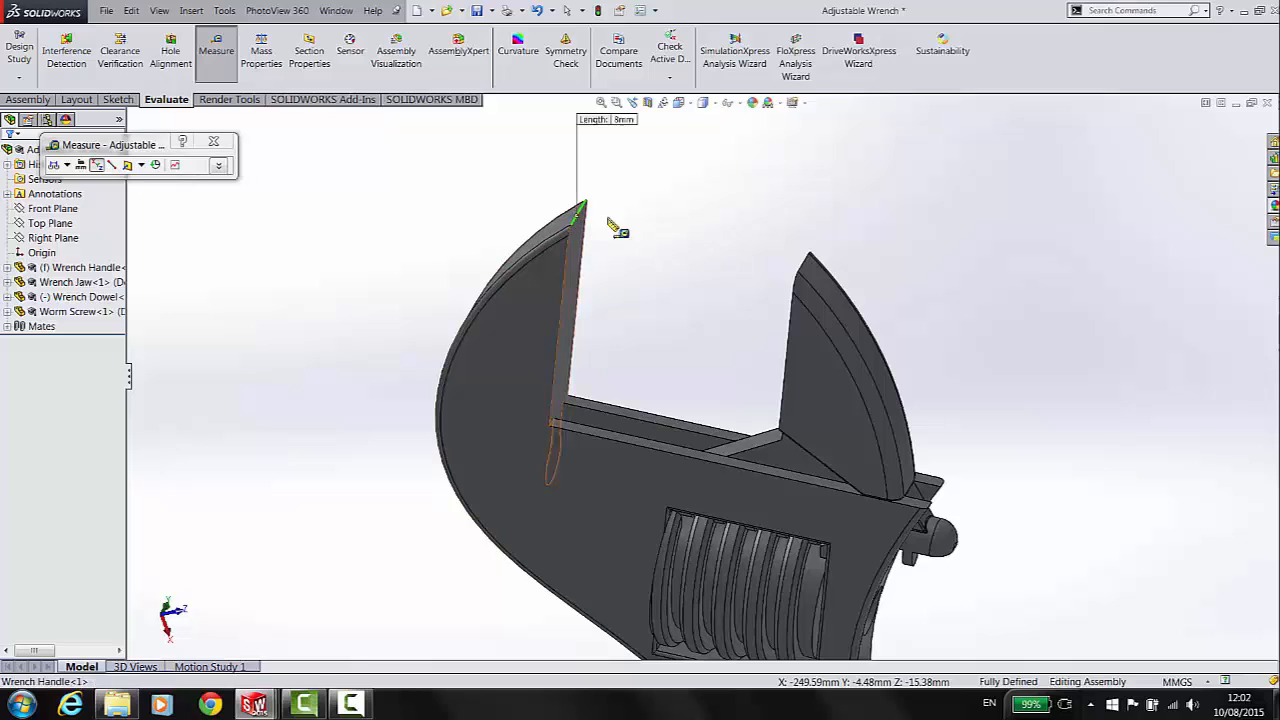
click(803, 270)
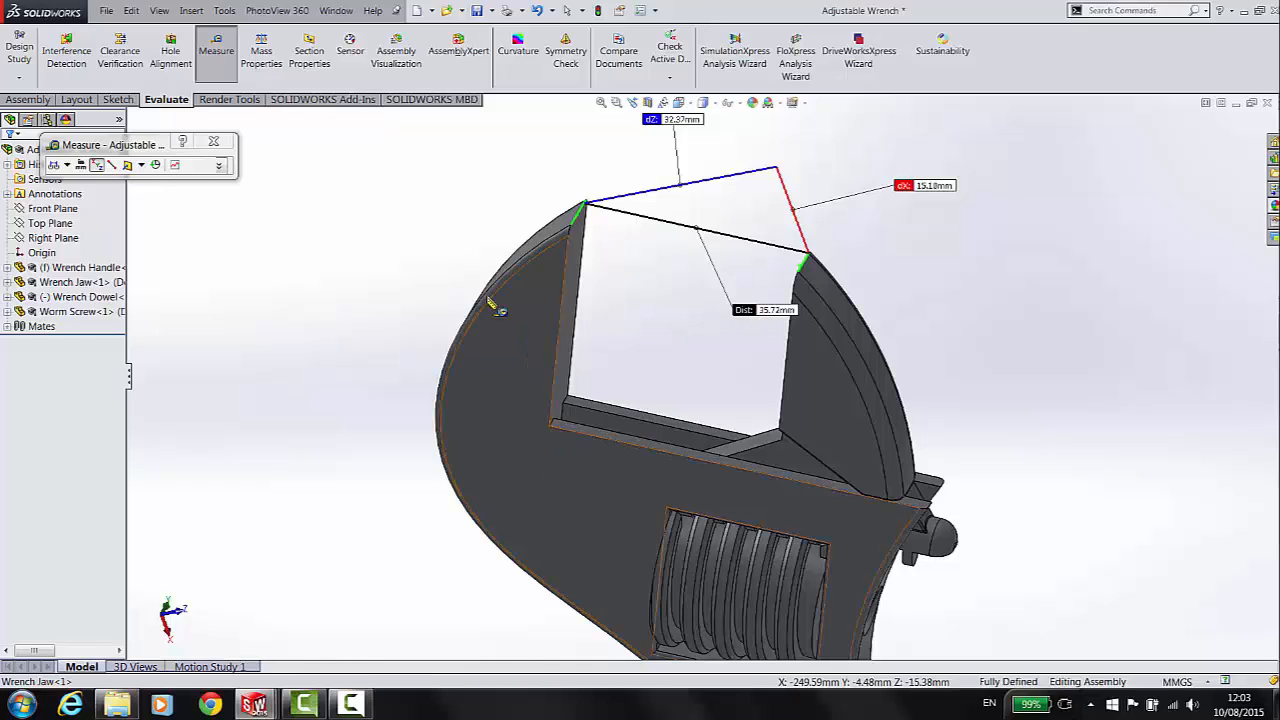
click(215, 144)
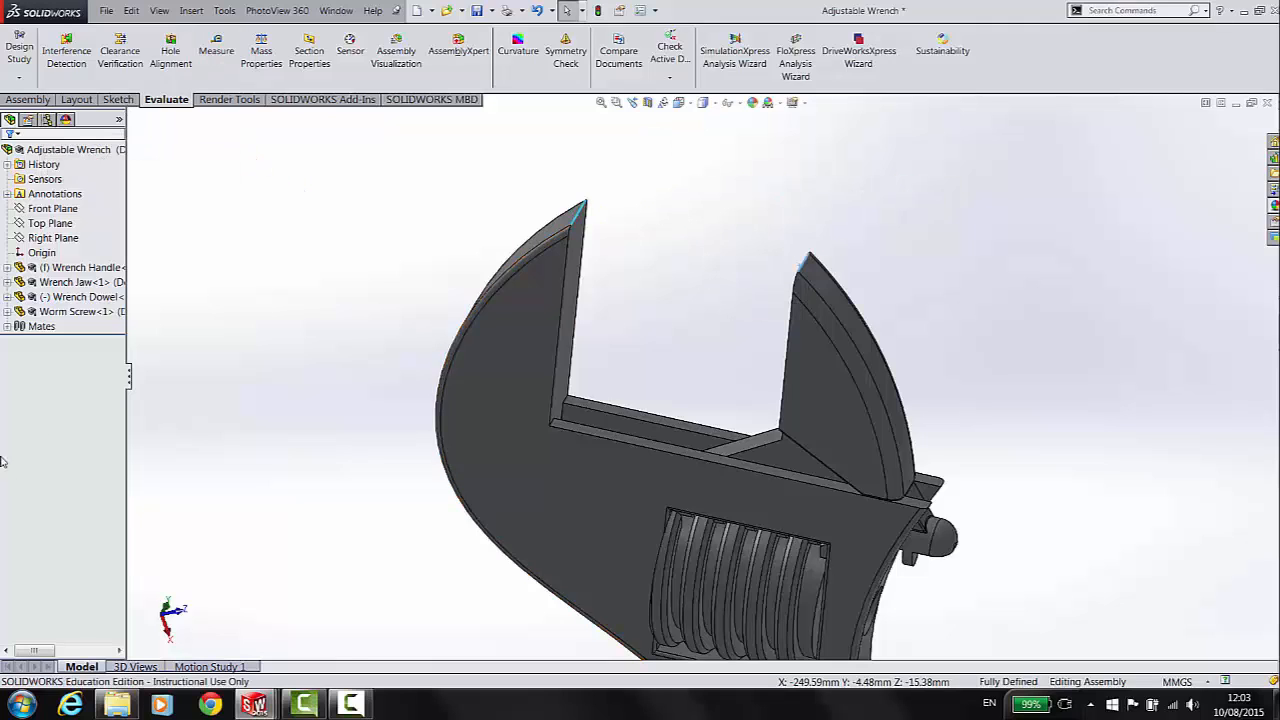
Step: Suppress the Coincident5 and Tangent3 mates and slide the jaw farther away from the handle's fixed jaw
click(7, 326)
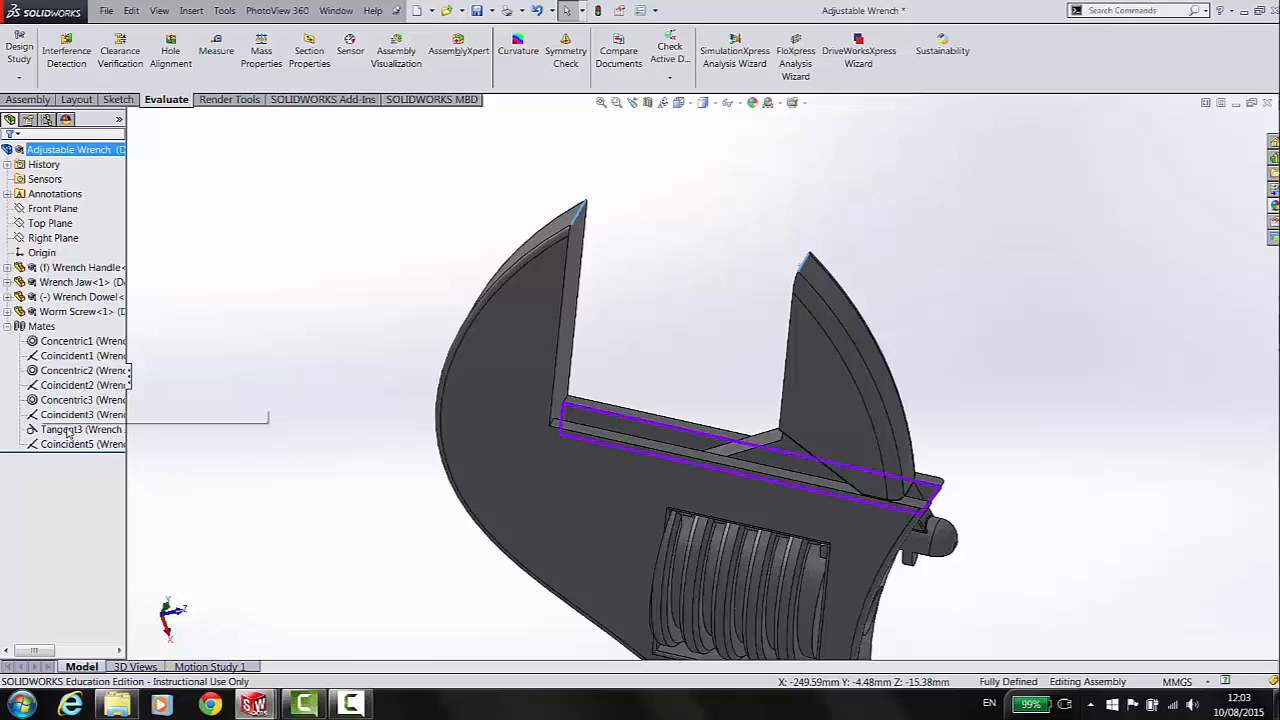
click(66, 444)
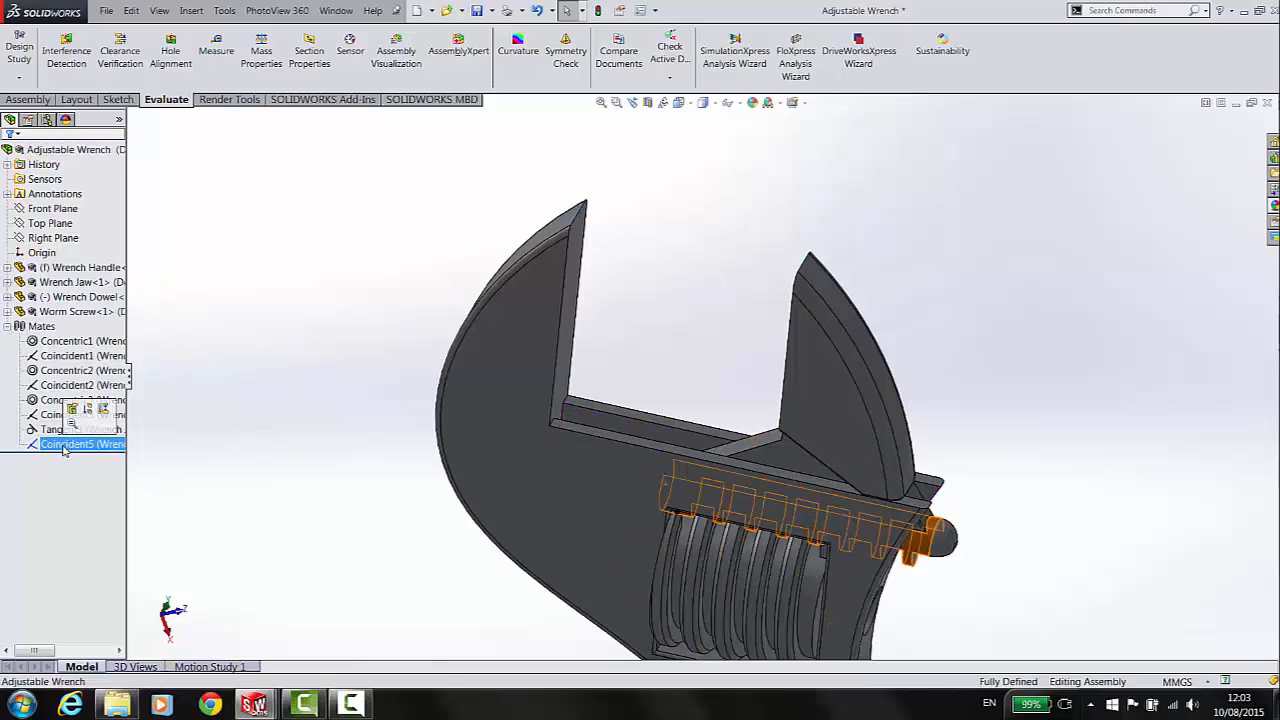
click(89, 415)
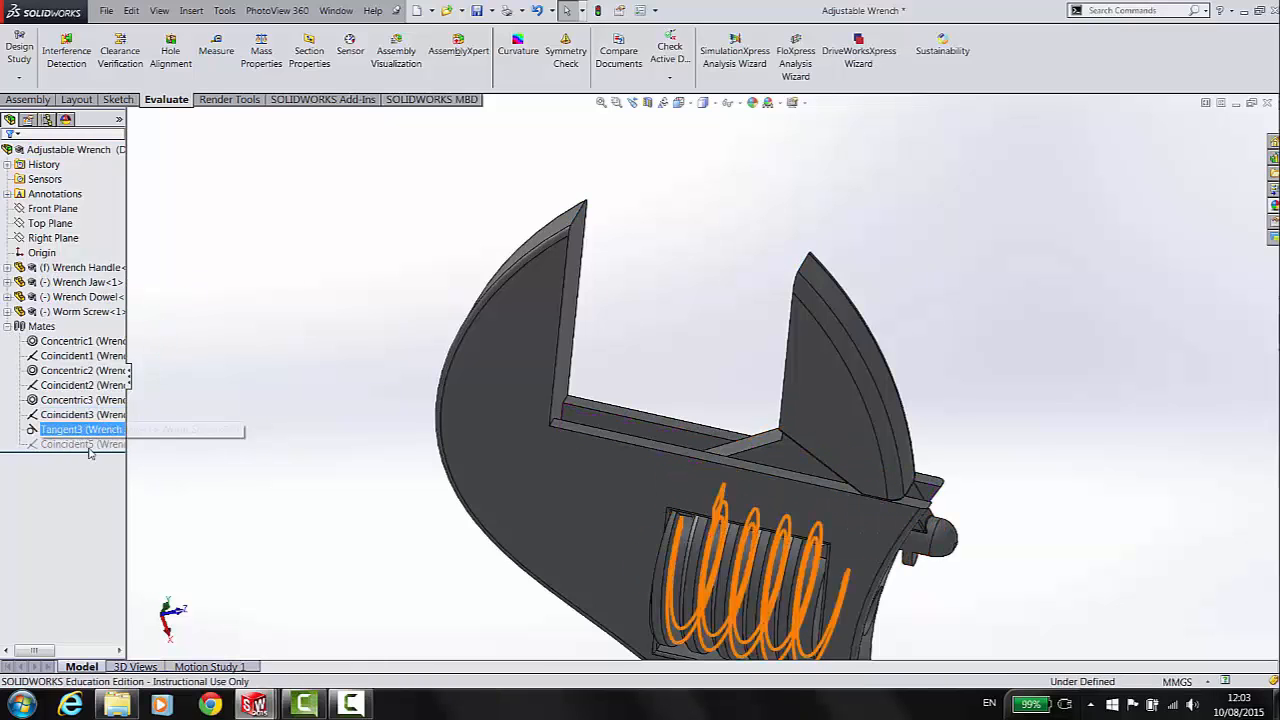
click(75, 429)
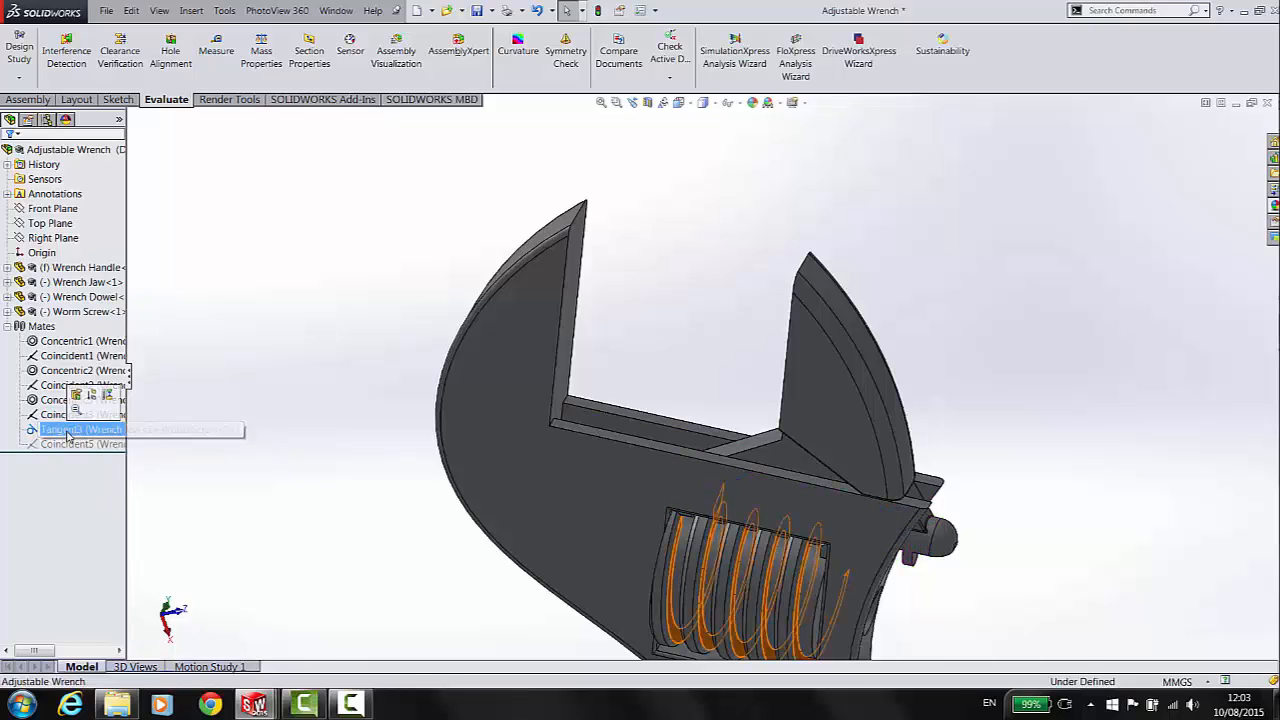
click(90, 398)
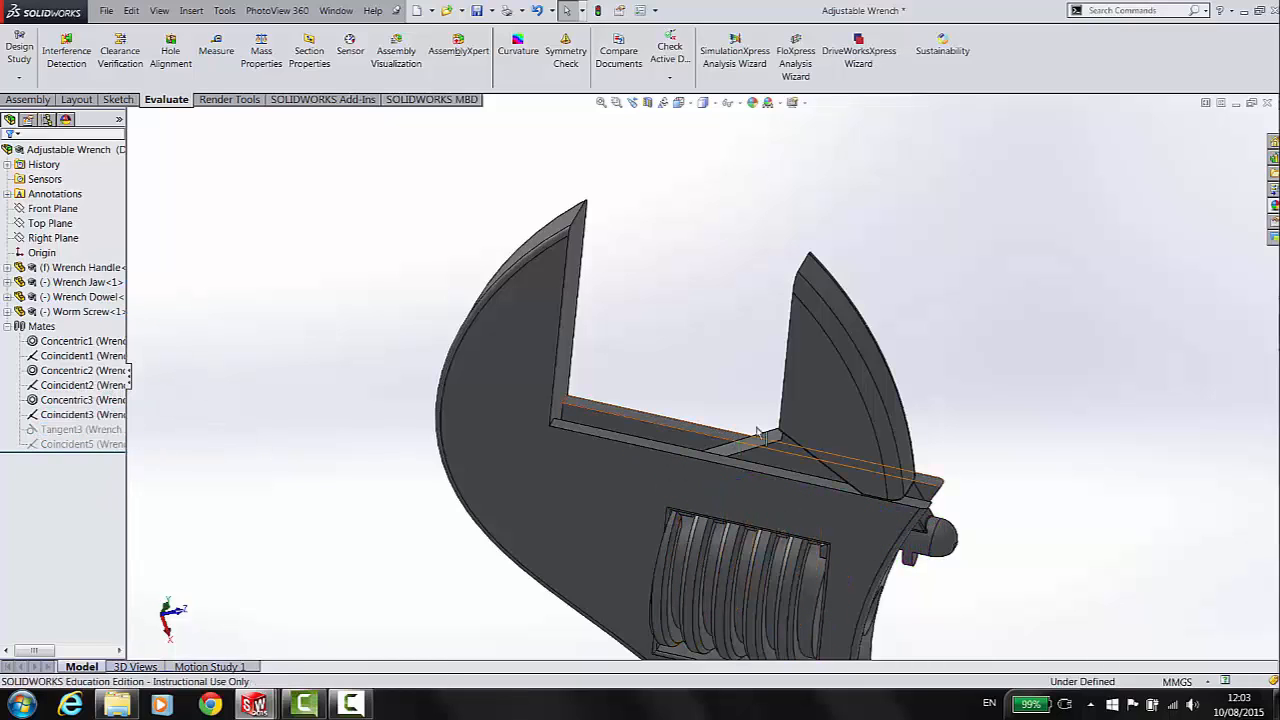
drag(816, 427, 873, 440)
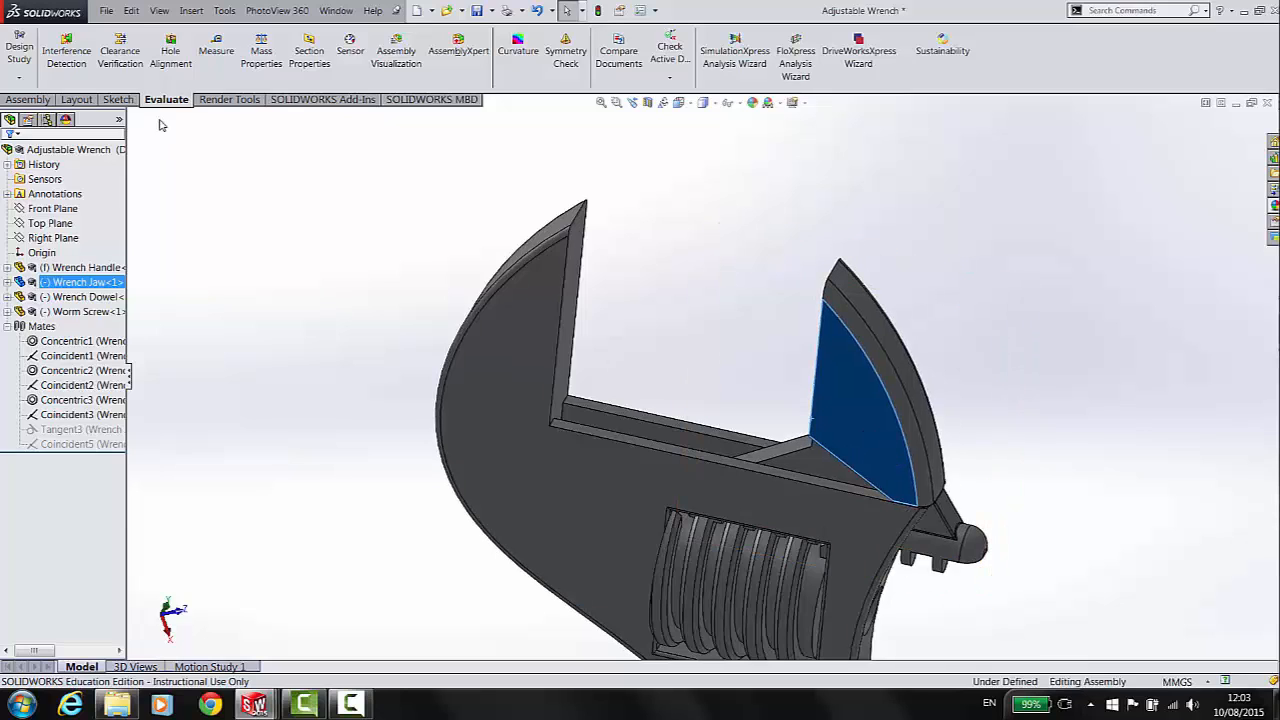
click(221, 212)
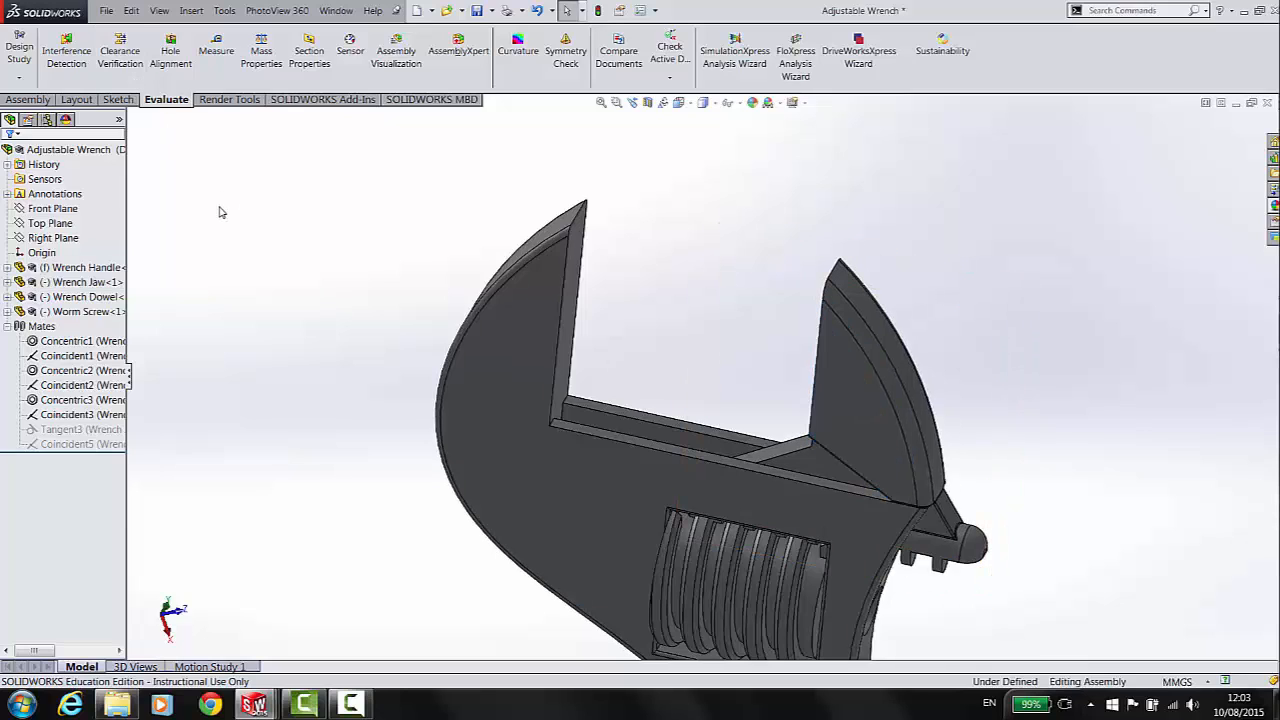
Step: Start an advanced distance mate between the inner gripping faces of the handle's fixed jaw and the sliding jaw
click(29, 99)
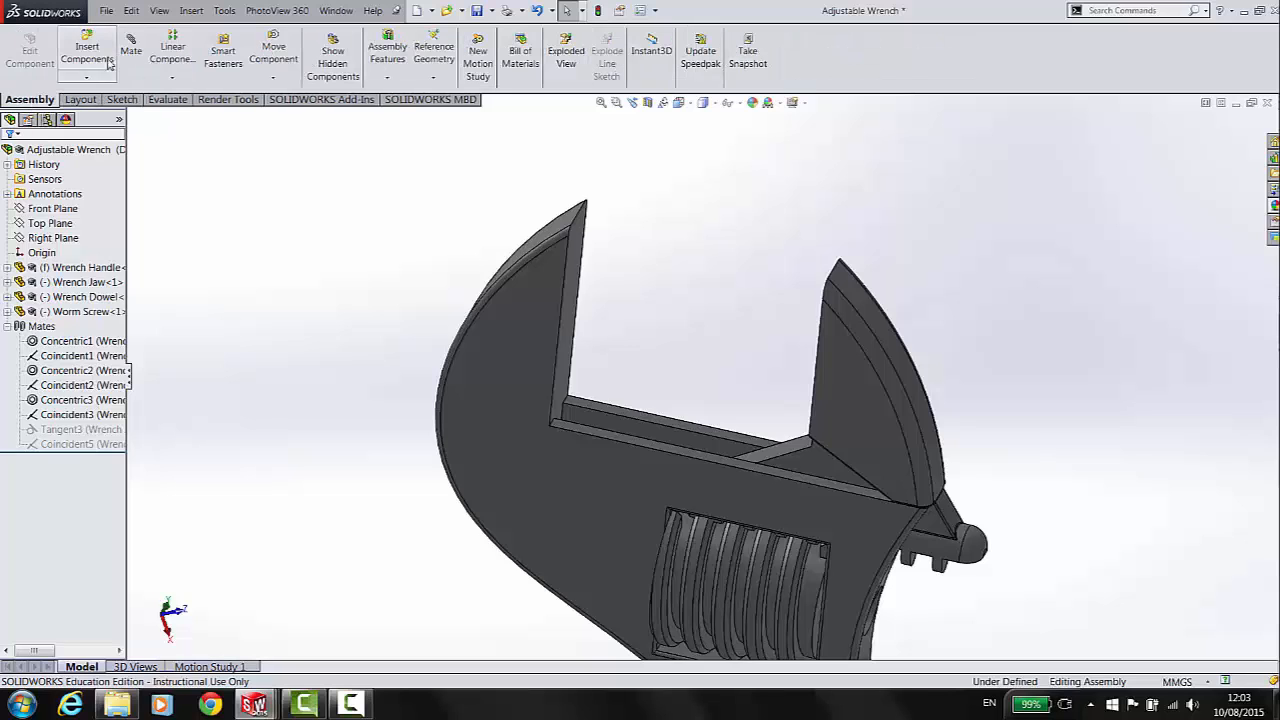
click(130, 48)
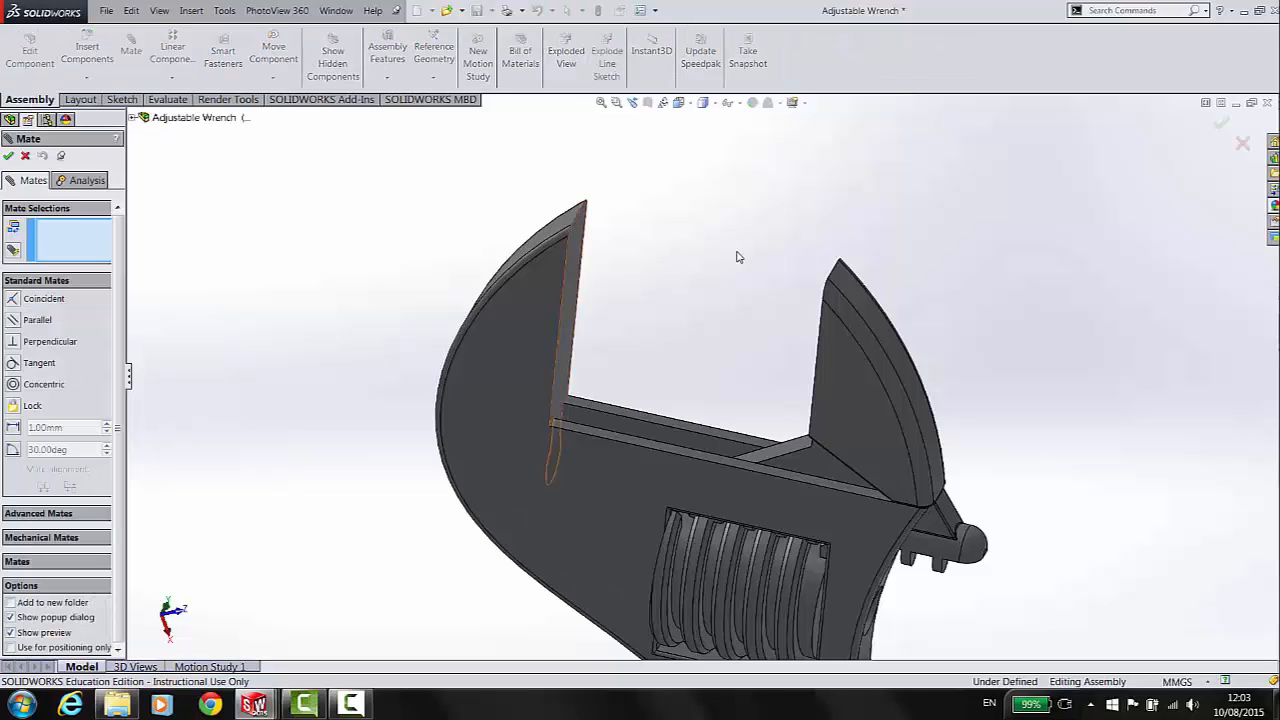
click(589, 277)
middle_drag(803, 329, 866, 373)
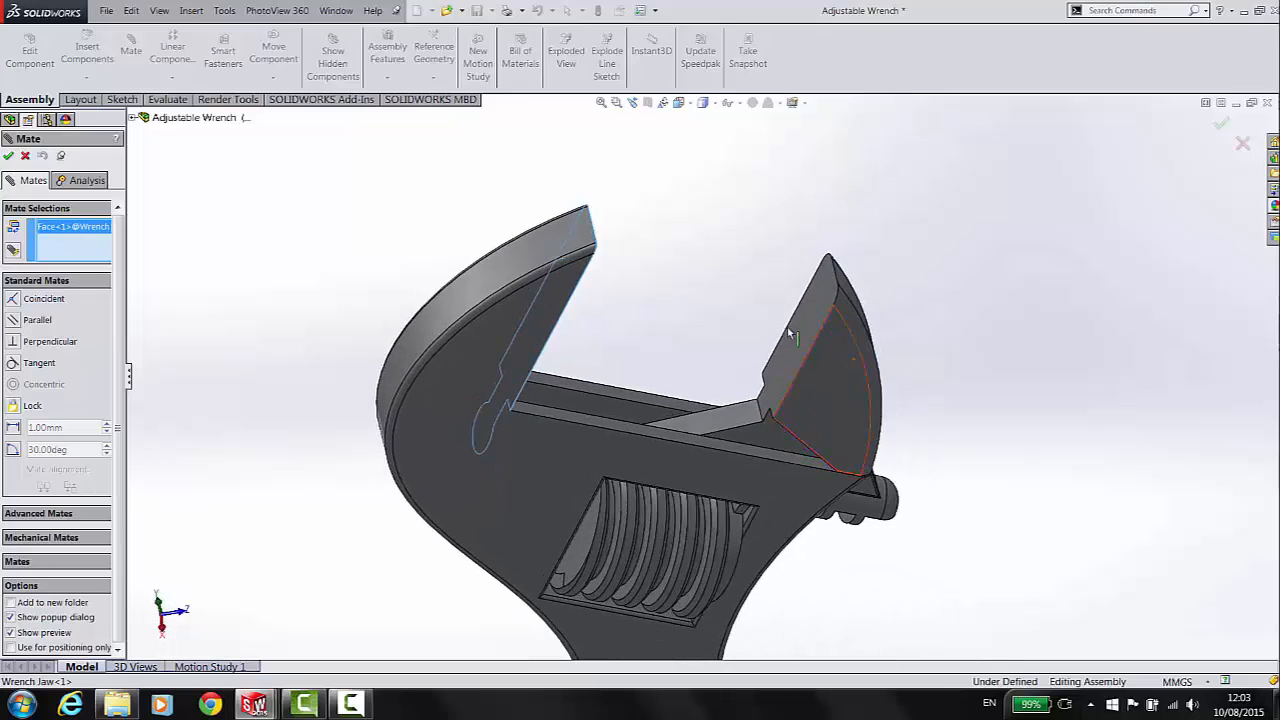
click(814, 343)
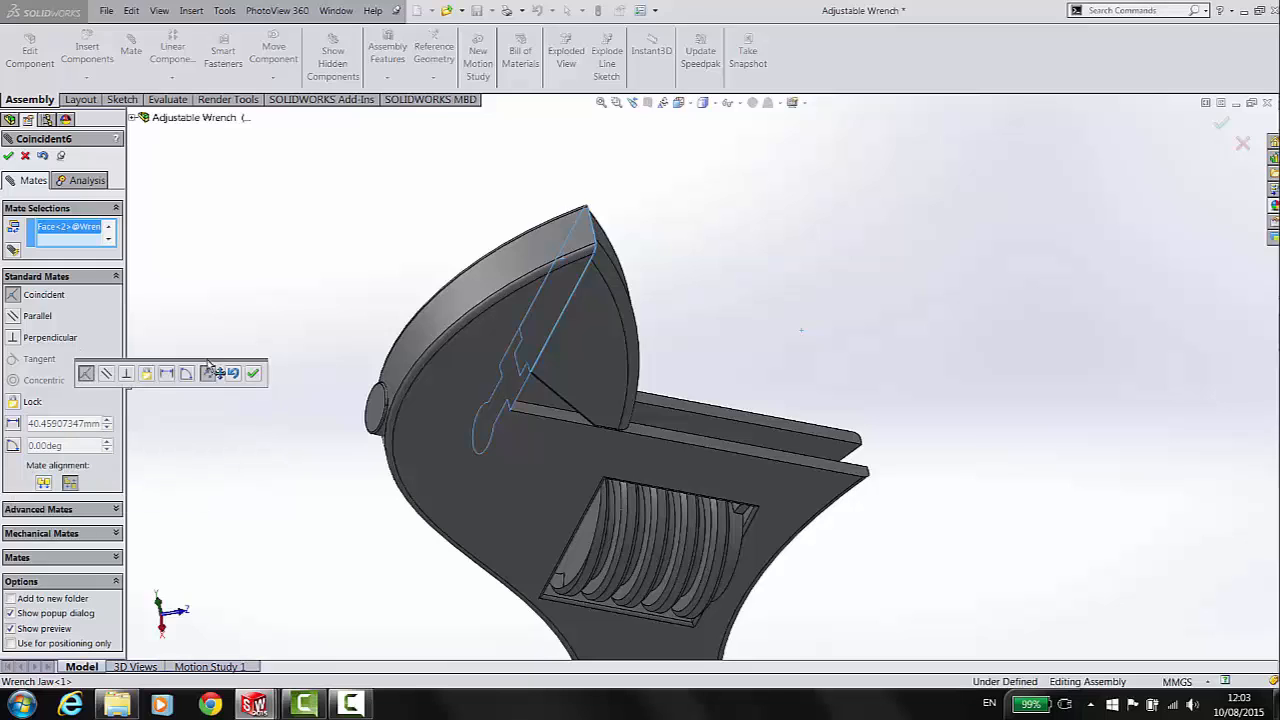
click(116, 510)
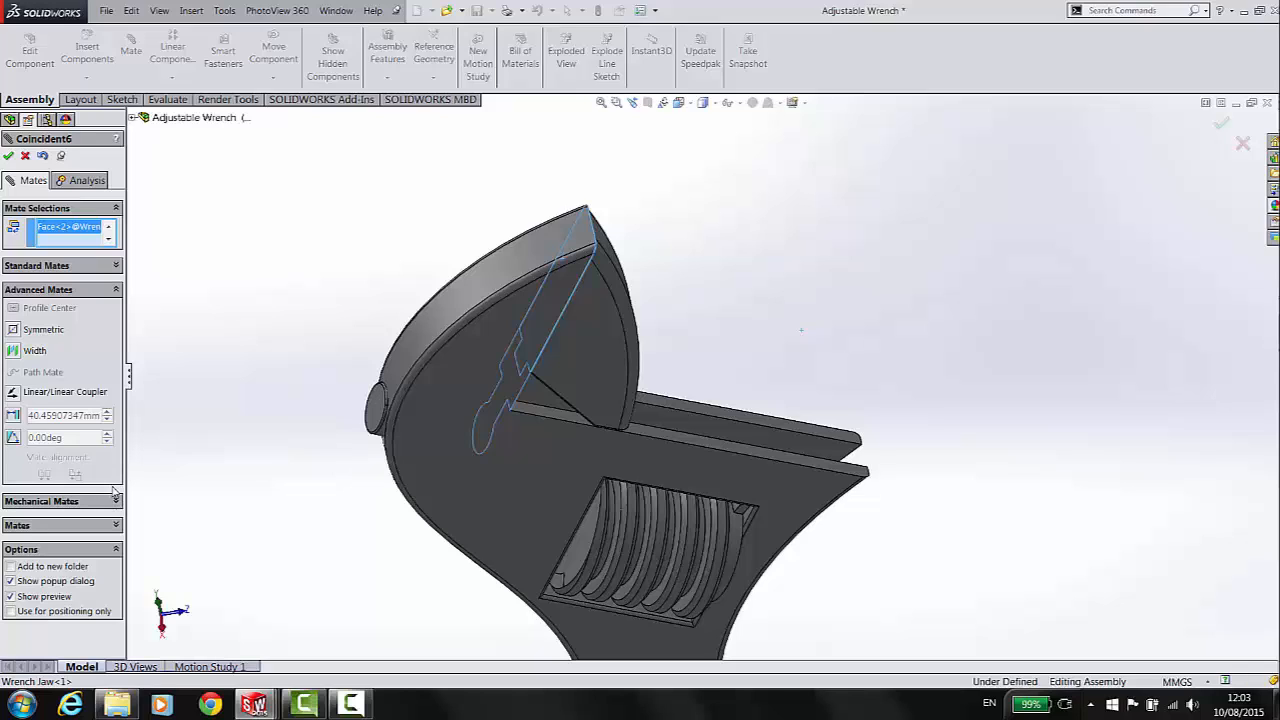
click(14, 416)
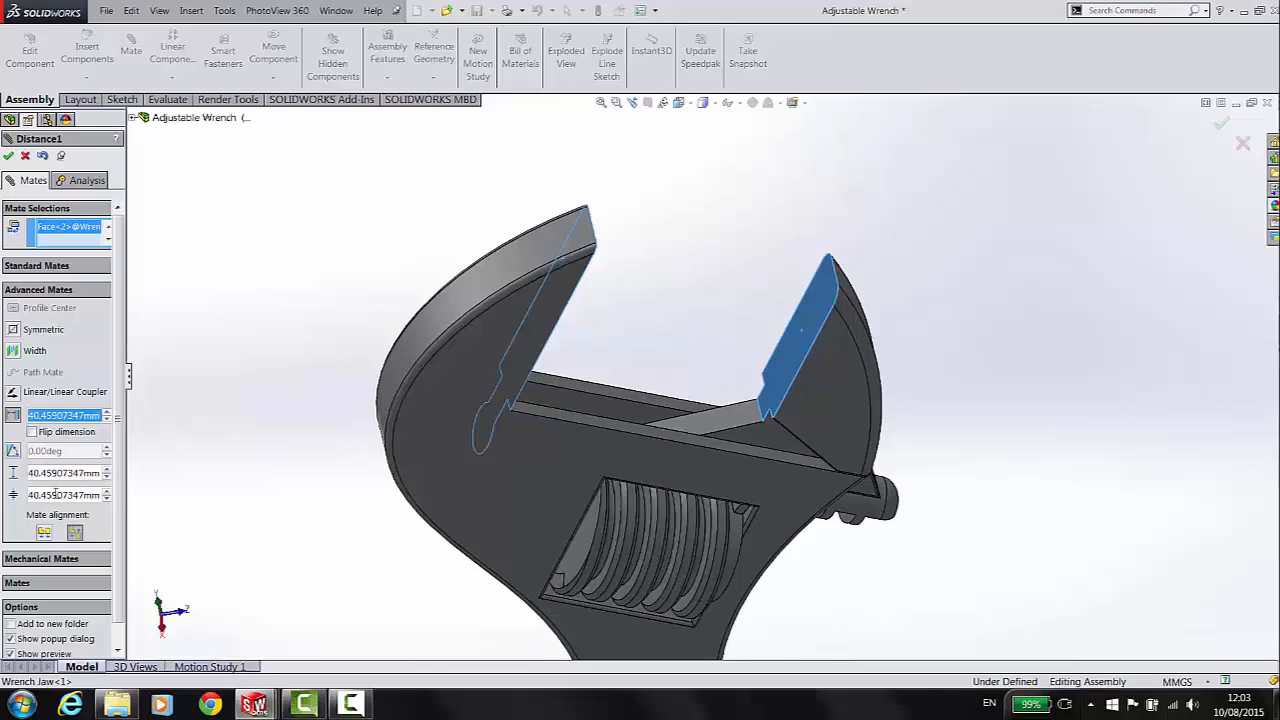
Step: Limit the distance between the jaw faces to a maximum of 35.72 mm and a minimum of 0 mm, and test the jaw's travel
drag(97, 476, 29, 474)
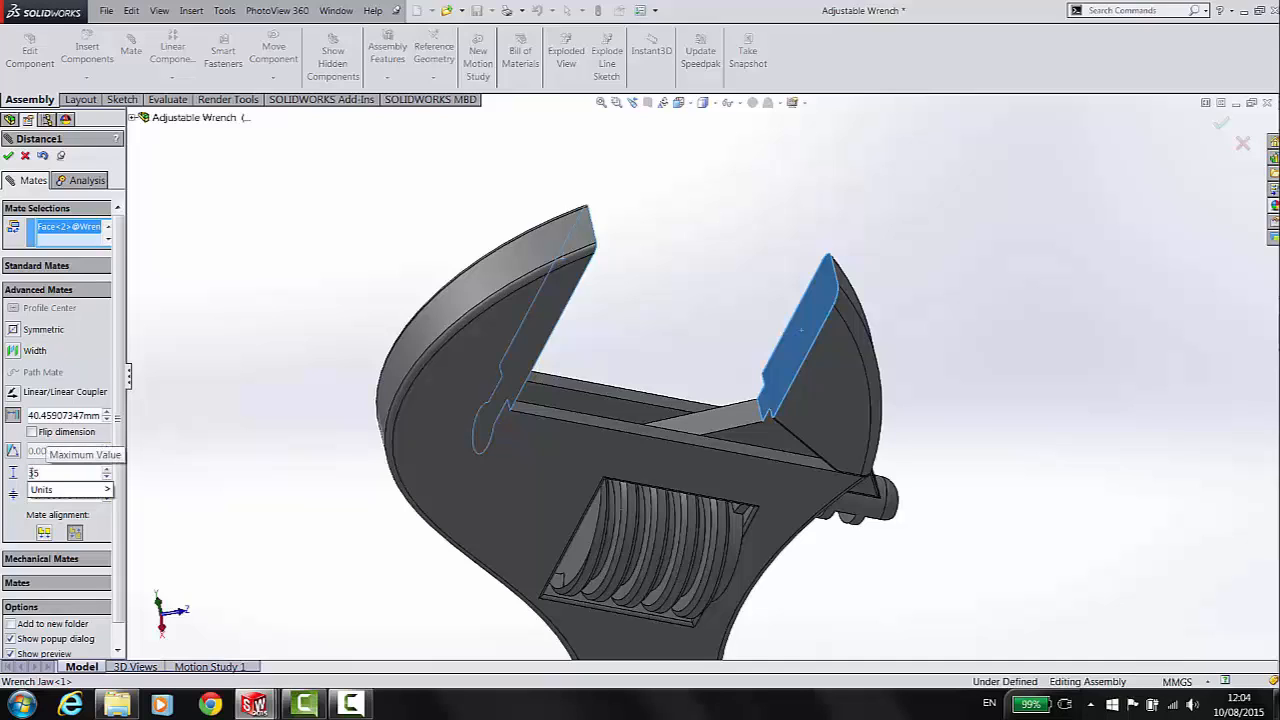
text(35.72)
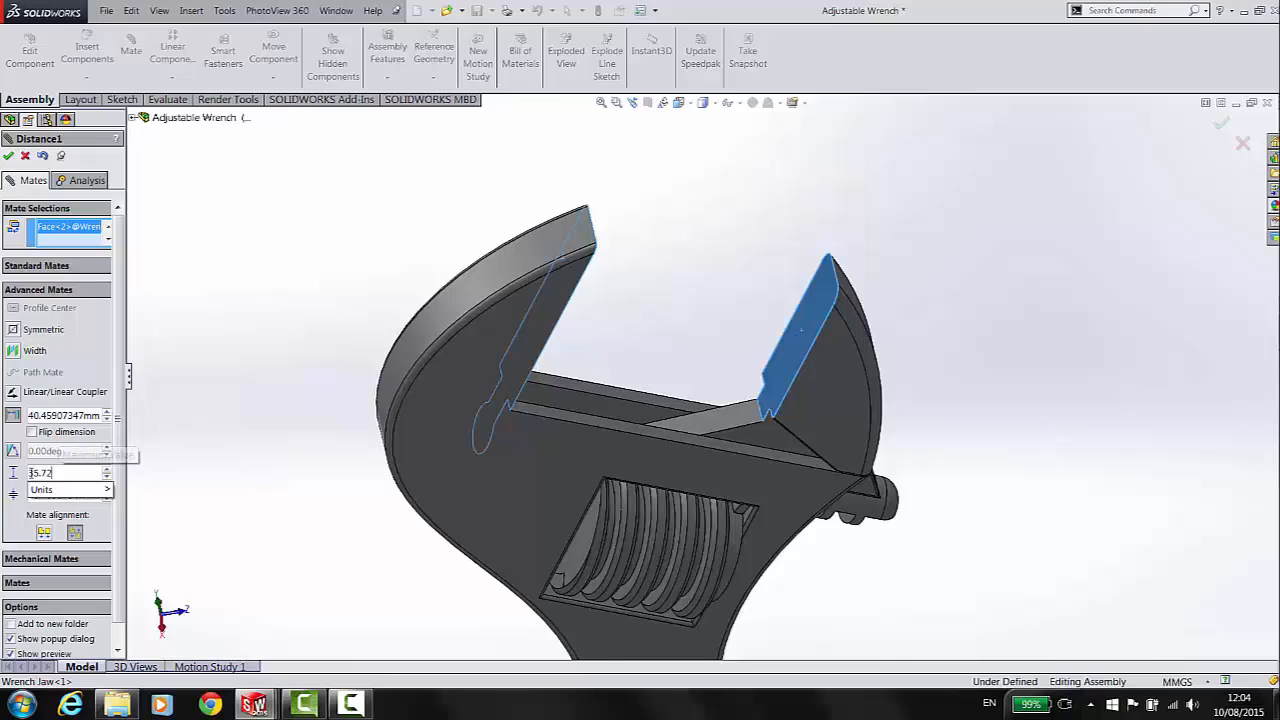
key(Tab)
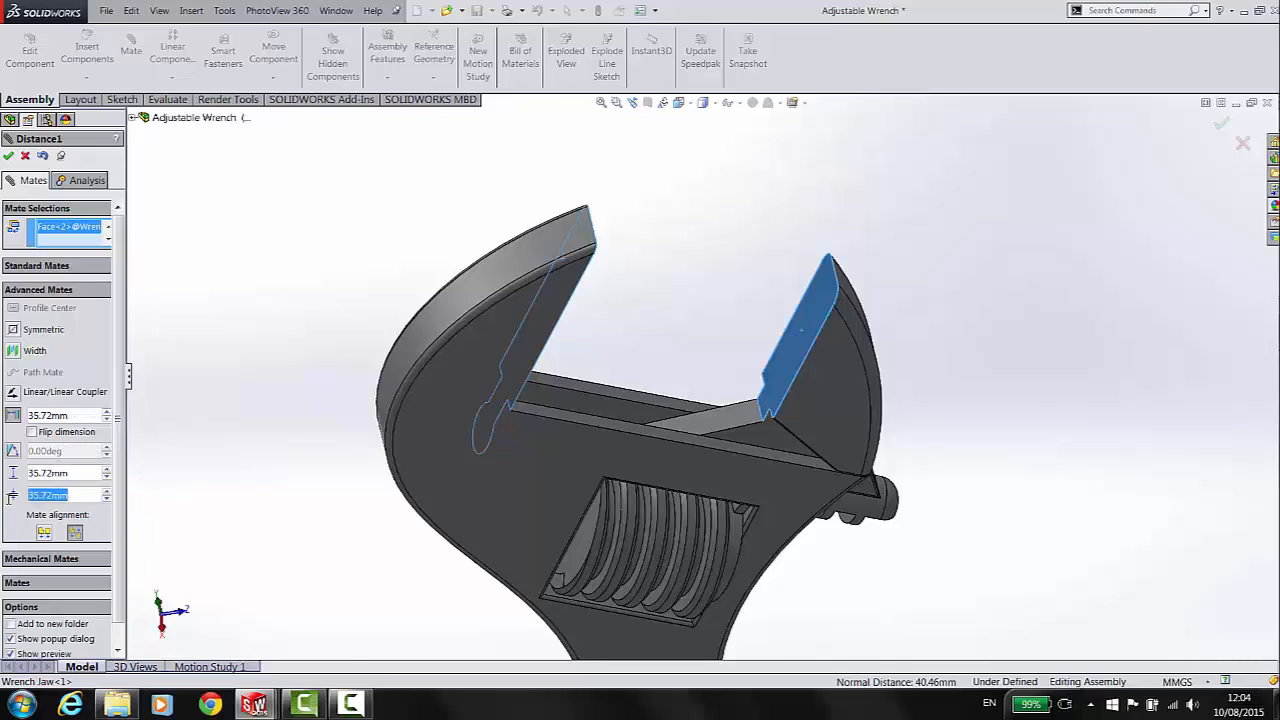
text(0)
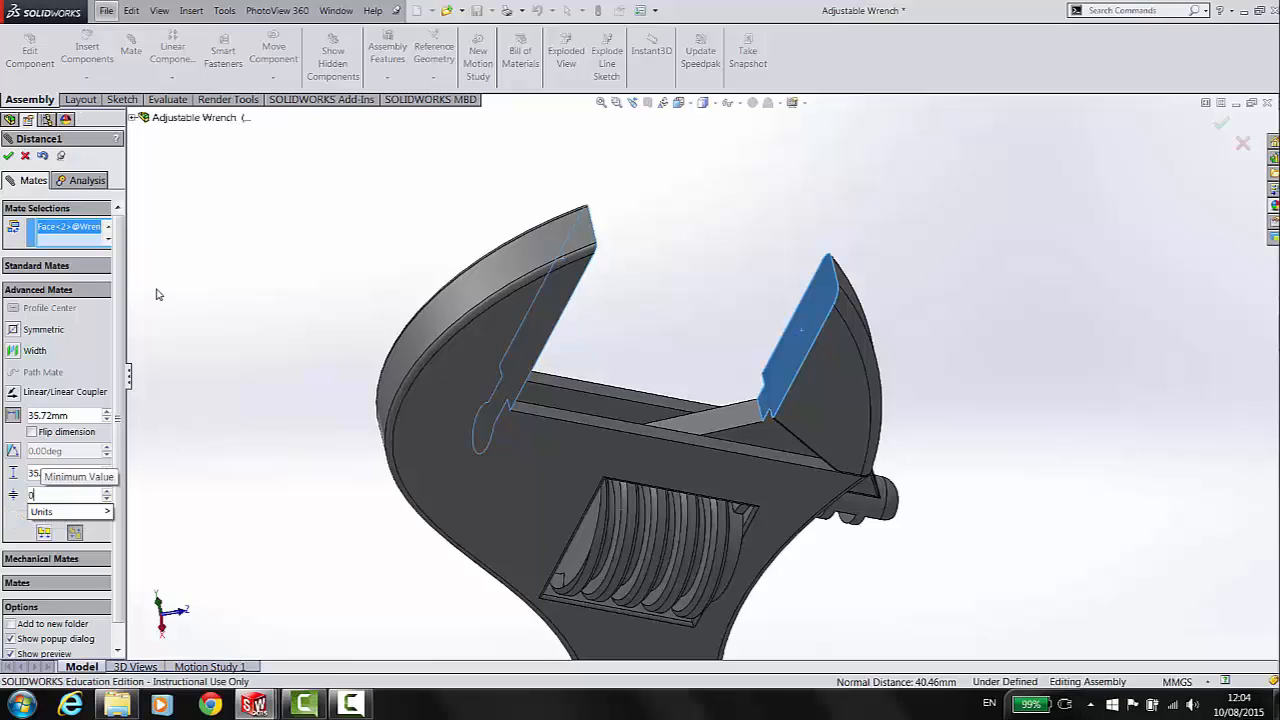
key(Return)
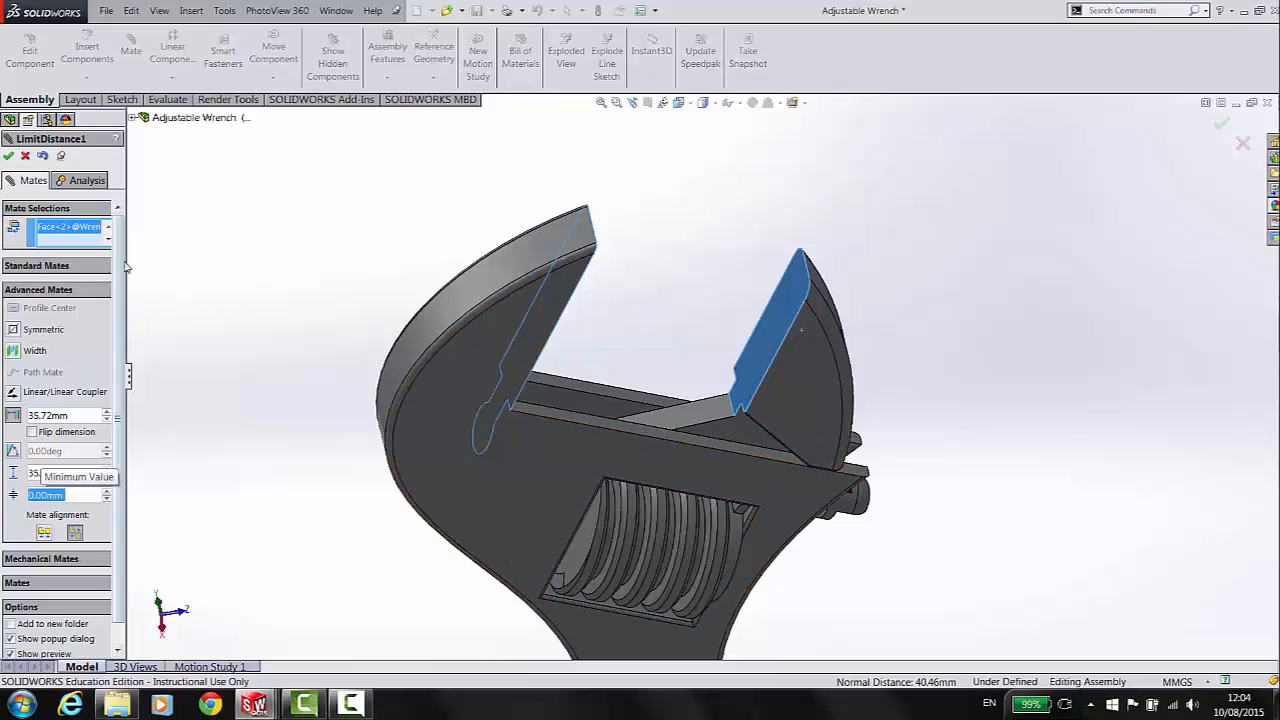
key(Return)
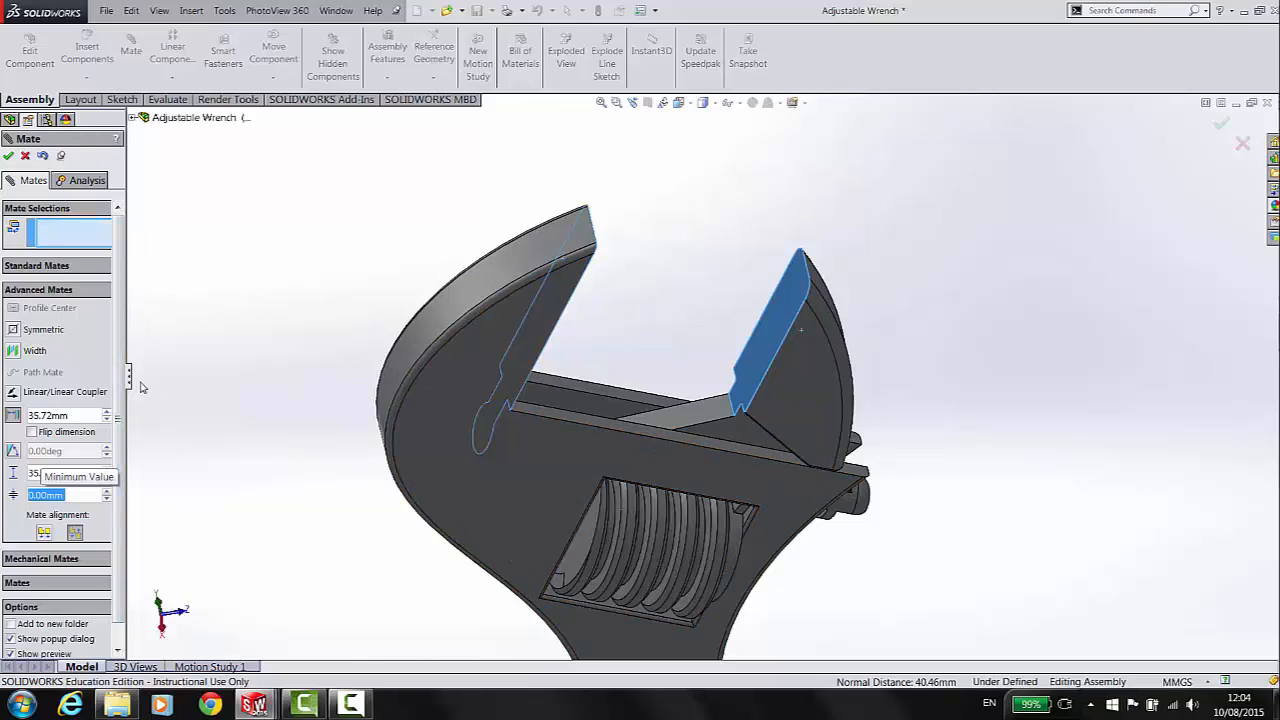
mouse_move(814, 363)
mouse_down()
mouse_move(543, 333)
mouse_move(889, 386)
mouse_move(796, 367)
mouse_up()
middle_drag(796, 367, 639, 564)
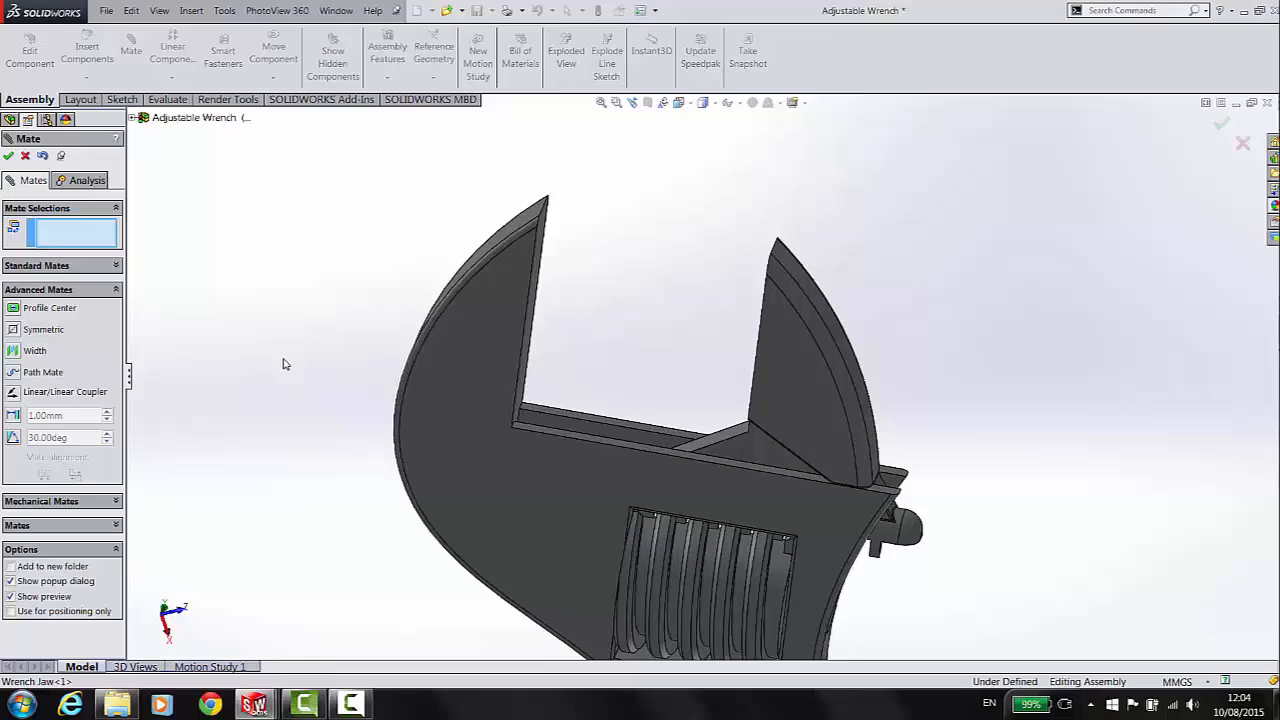
Step: Start a Rack Pinion mate with the jaw's toothed rail face as the rack and the worm screw's thread face as the pinion
click(107, 501)
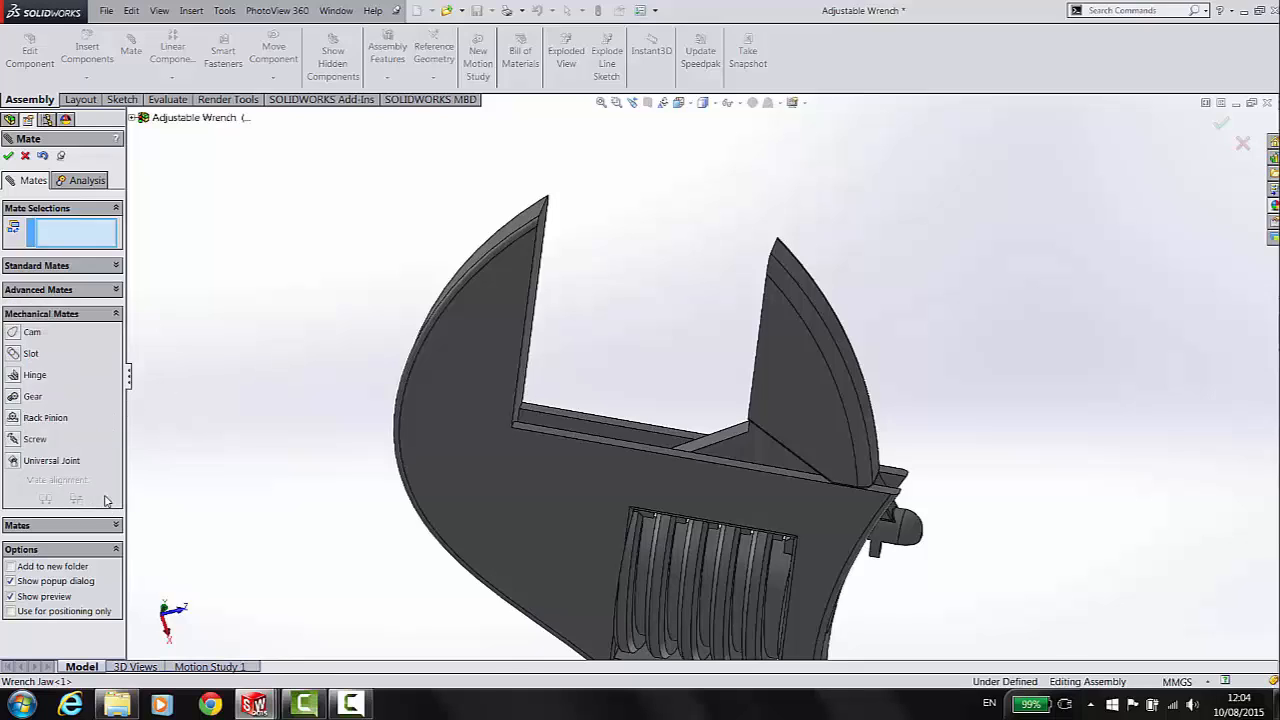
click(16, 421)
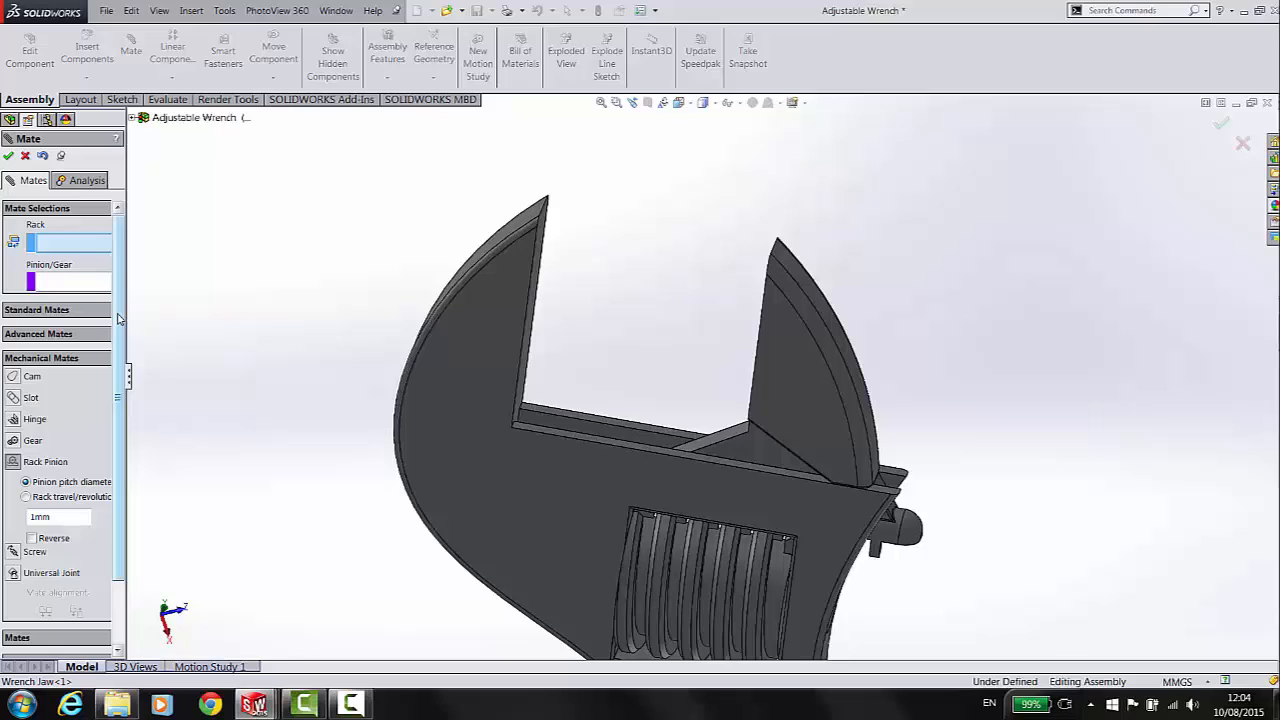
click(882, 540)
scroll(769, 560, up, 2)
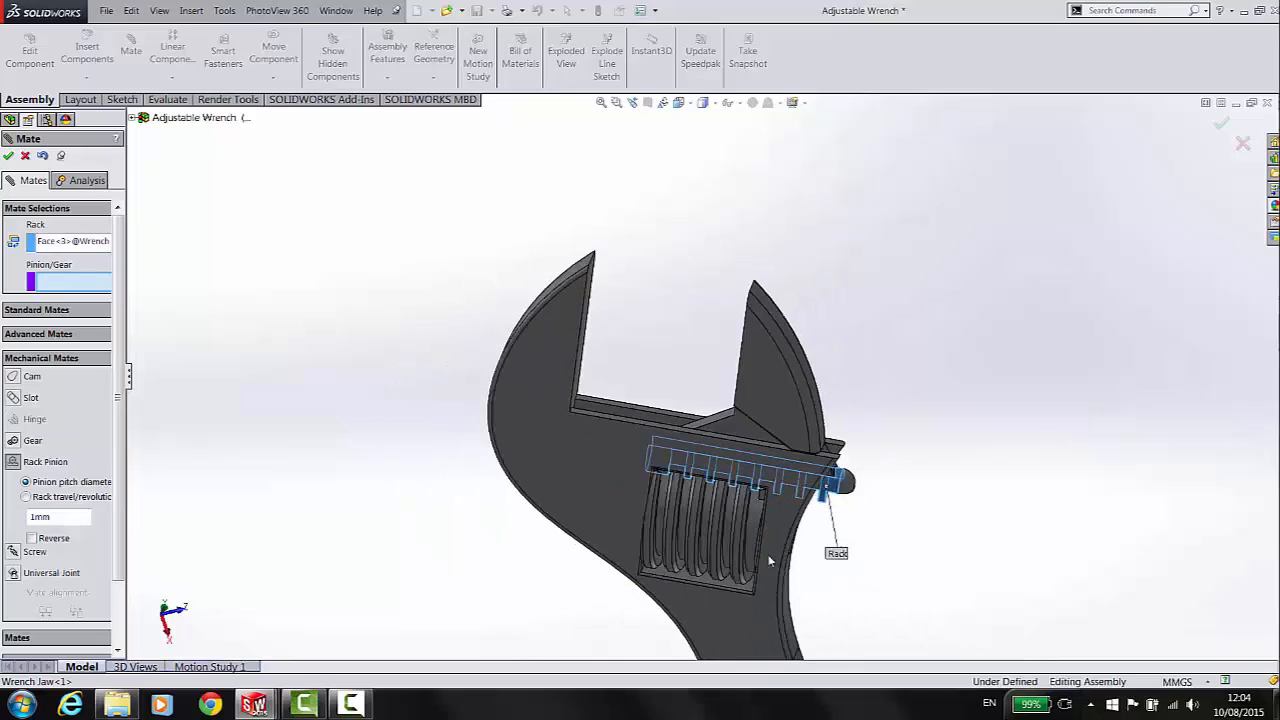
scroll(748, 514, down, 4)
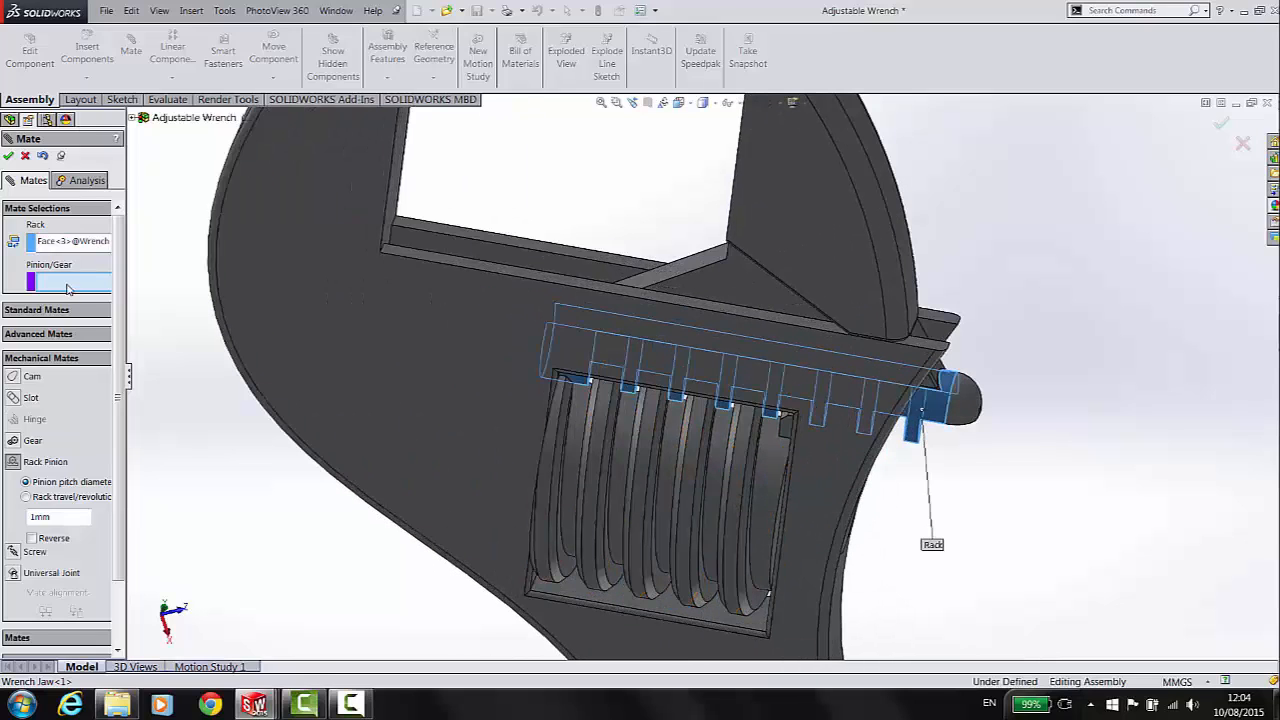
click(716, 458)
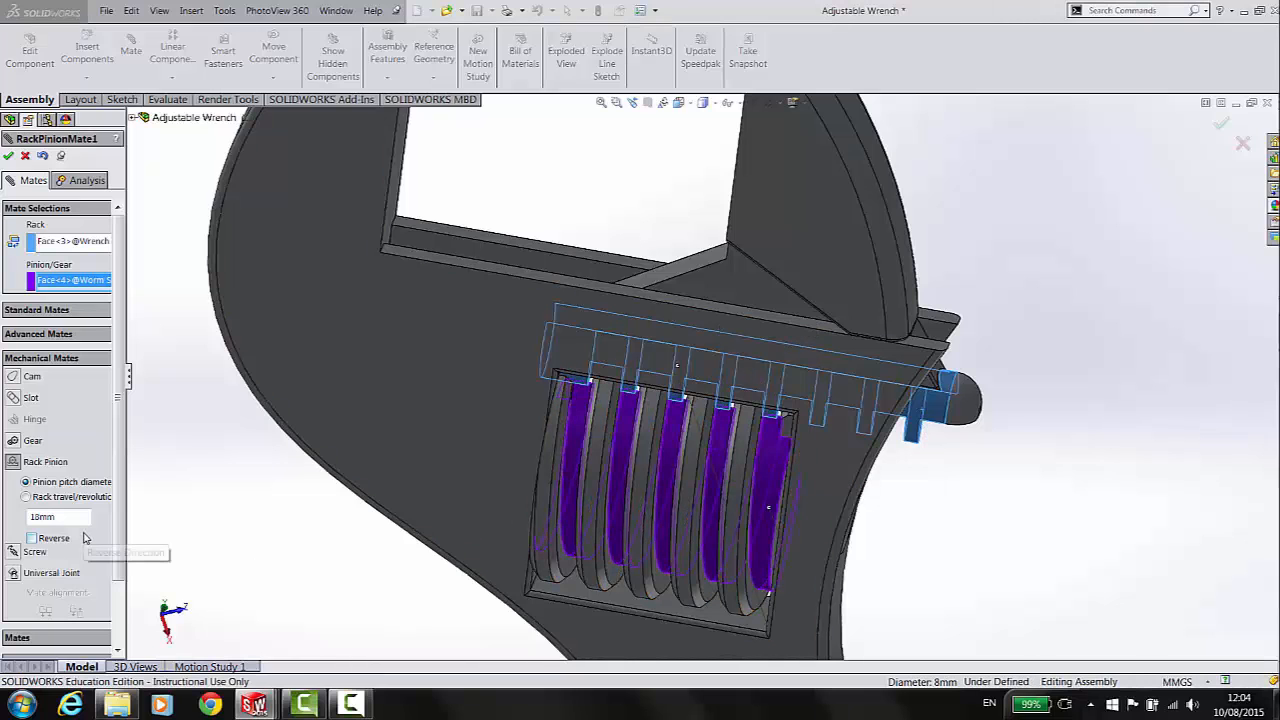
Step: Define the Rack Pinion mate by a rack travel per revolution of 5 mm, reverse its direction and accept it
click(26, 498)
drag(80, 517, 3, 517)
text(5mm)
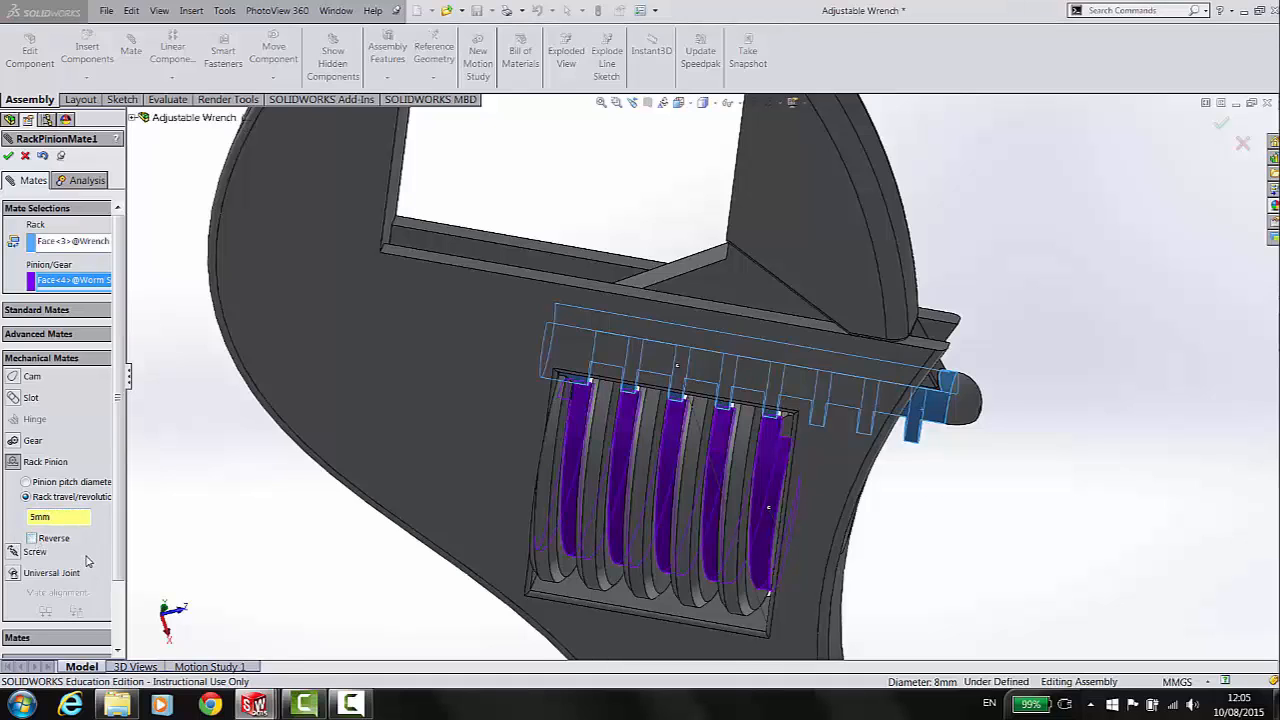
click(31, 538)
key(Return)
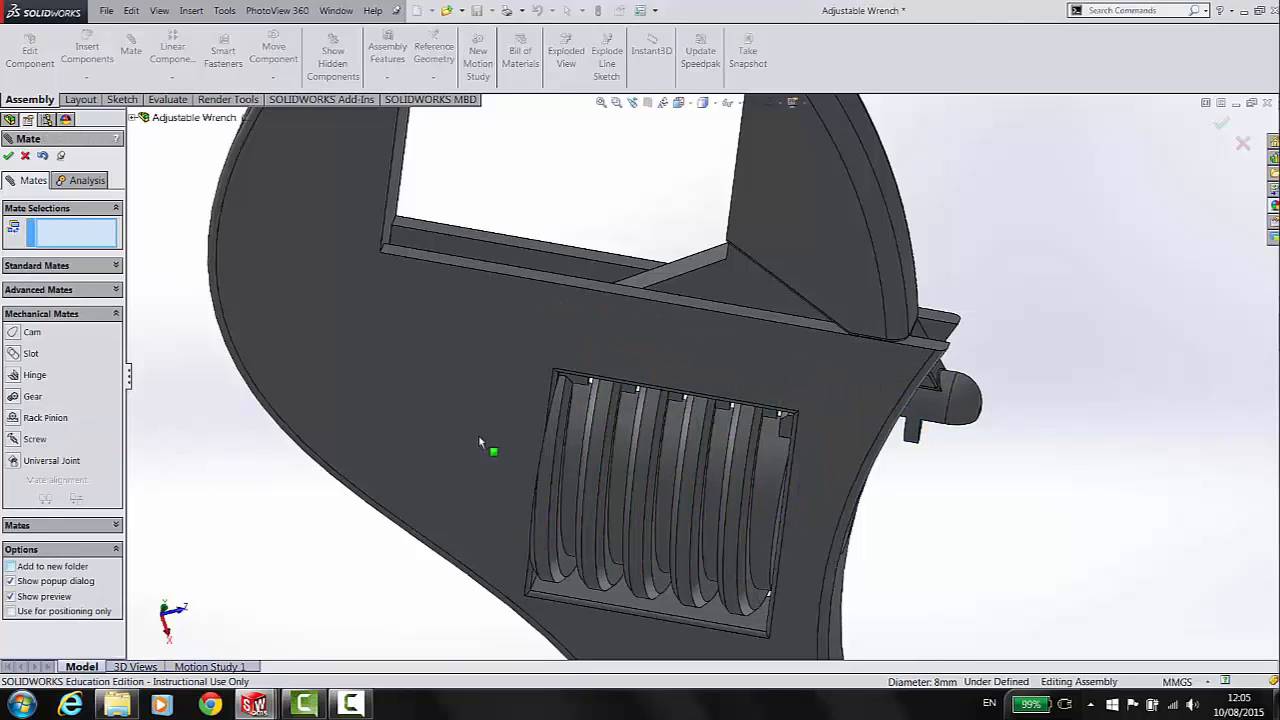
Step: Finish mating and rotate the worm screw repeatedly to drive the sliding jaw towards the handle's fixed jaw
drag(653, 489, 365, 398)
key(Escape)
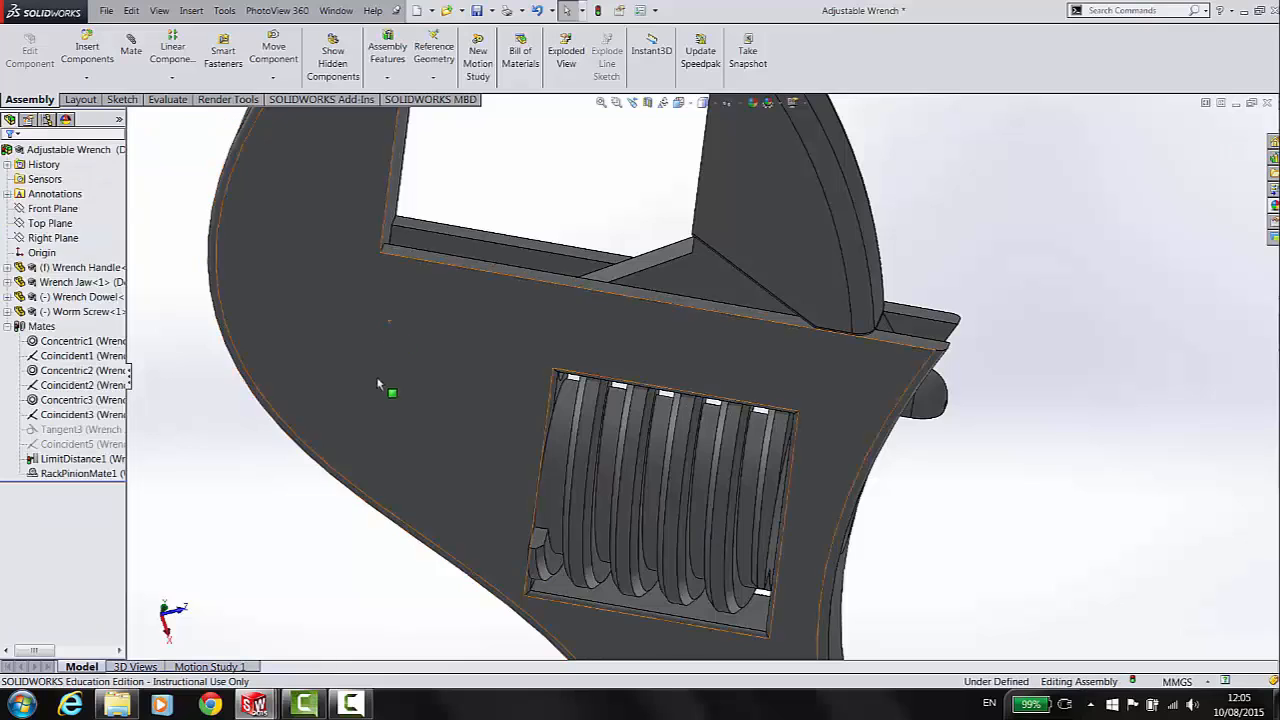
drag(705, 555, 699, 383)
drag(693, 513, 694, 387)
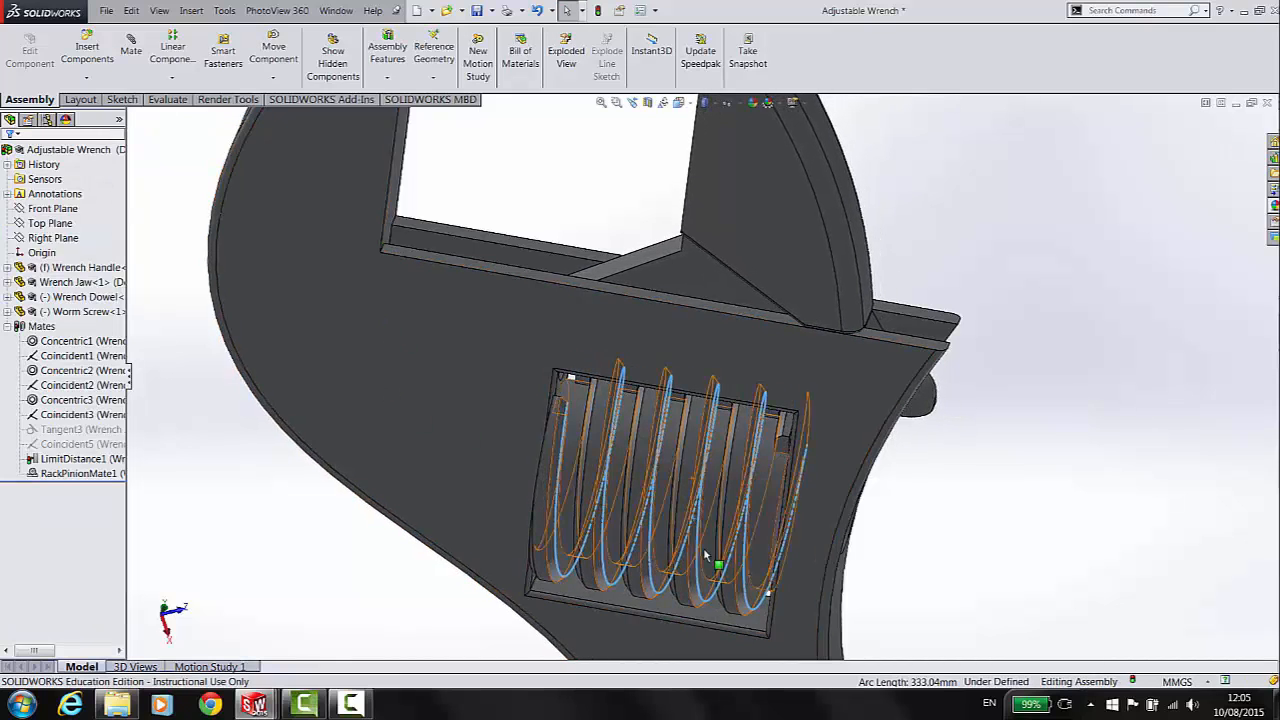
drag(706, 551, 709, 397)
drag(712, 577, 726, 460)
click(695, 531)
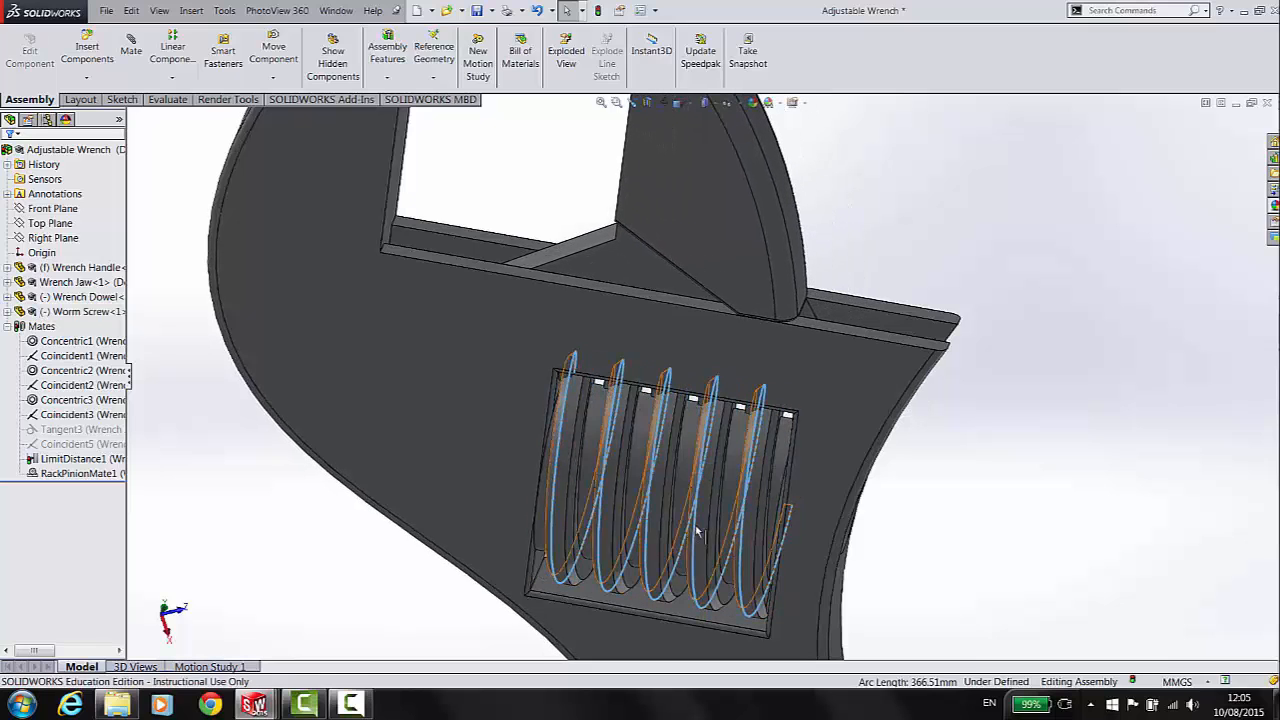
drag(714, 504, 716, 420)
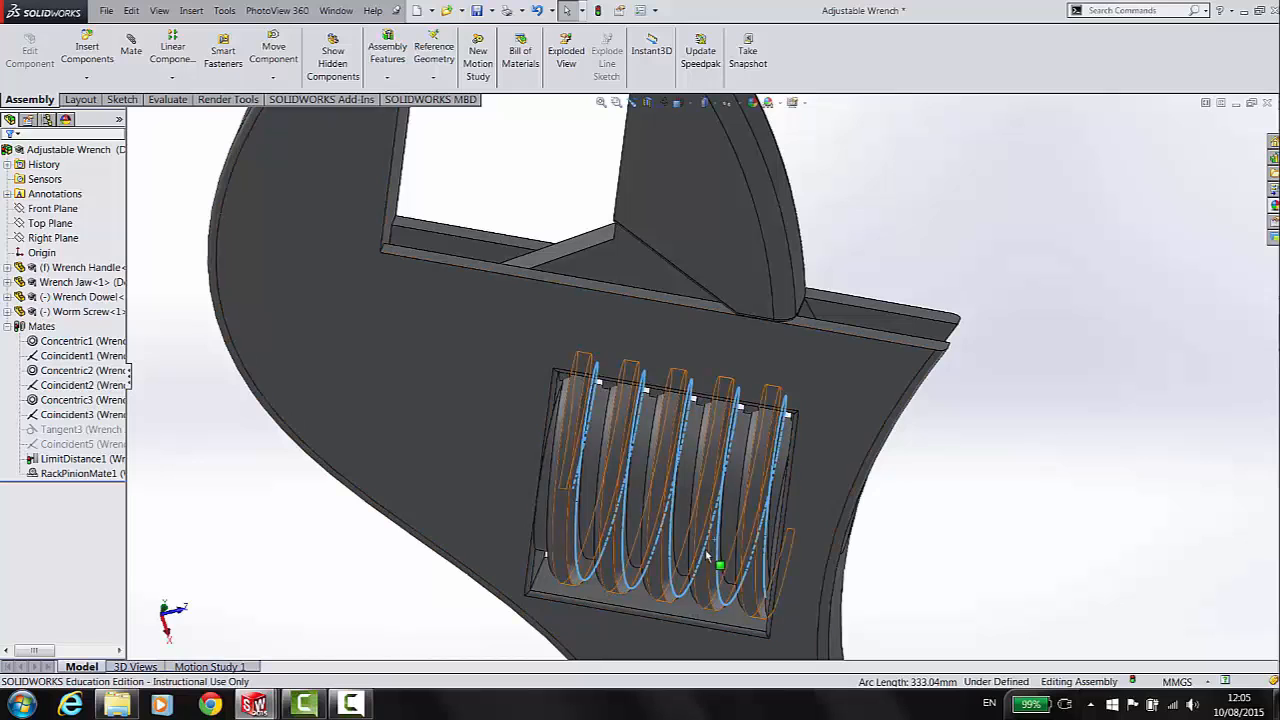
drag(713, 554, 712, 411)
drag(724, 492, 457, 366)
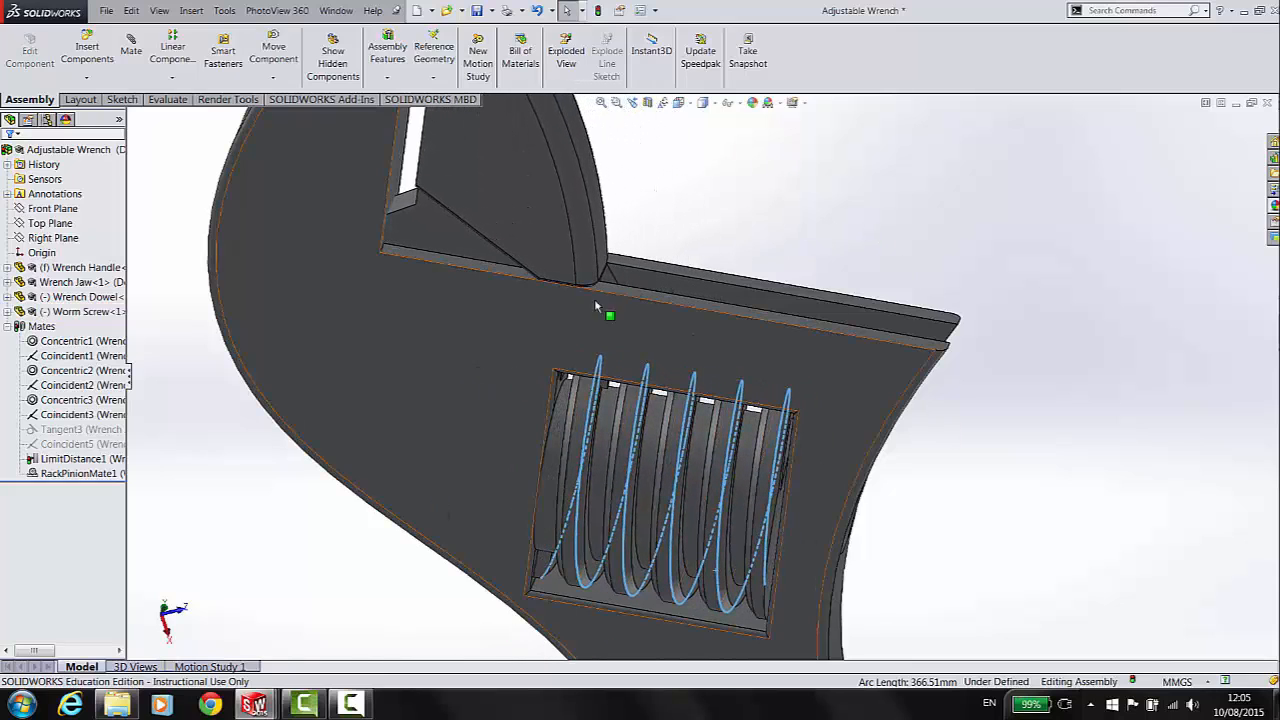
Step: Show the whole wrench from a near-isometric angle and collapse the Mates folder, with nothing selected
middle_drag(591, 296, 573, 314)
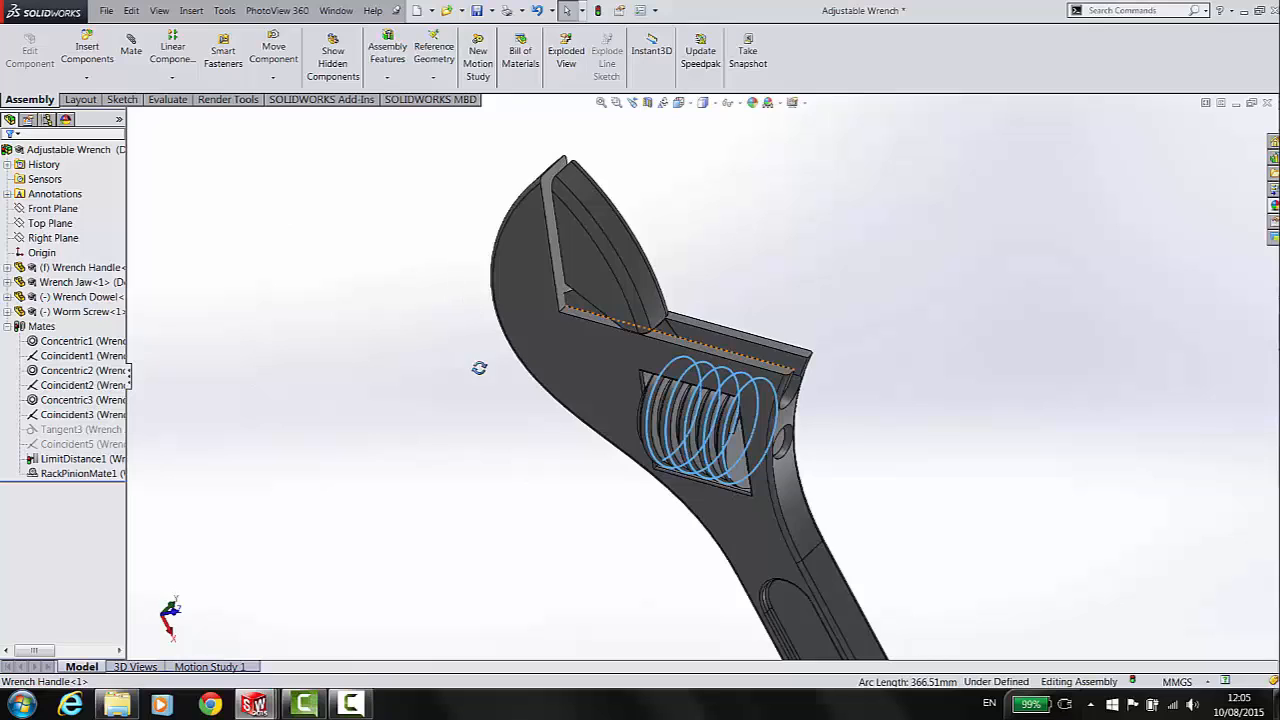
middle_drag(477, 366, 630, 558)
key(space)
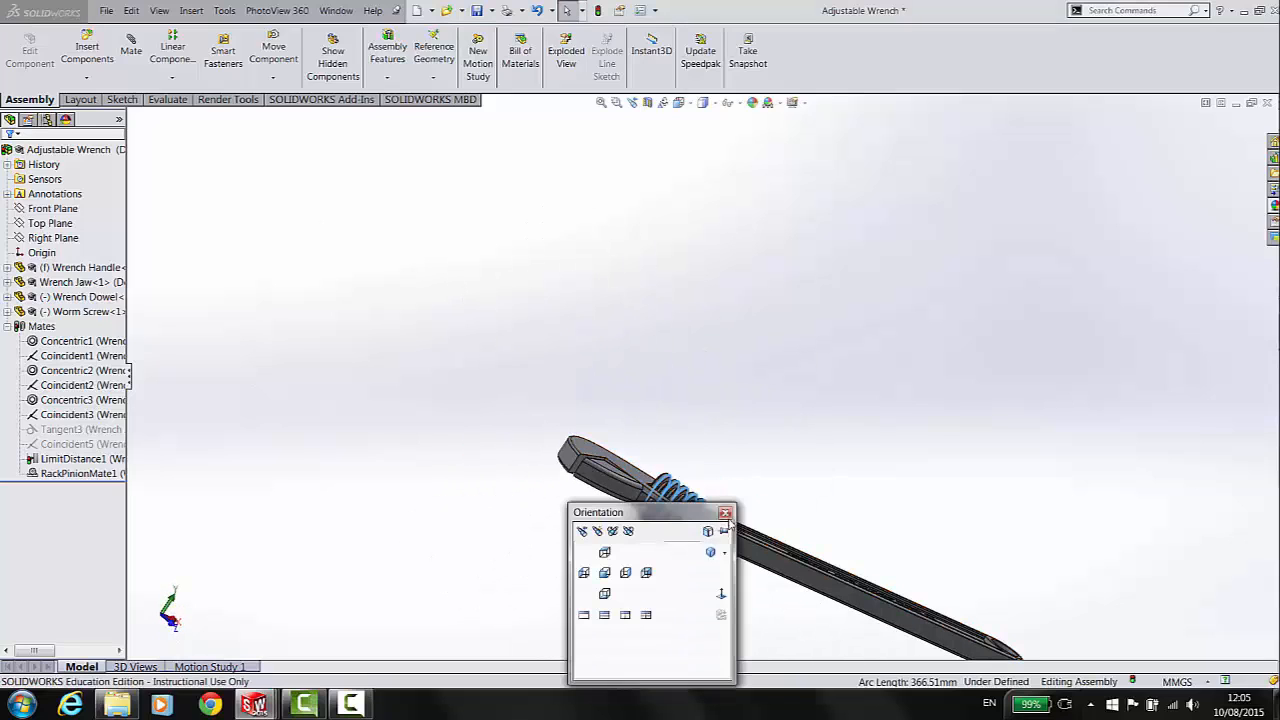
click(714, 560)
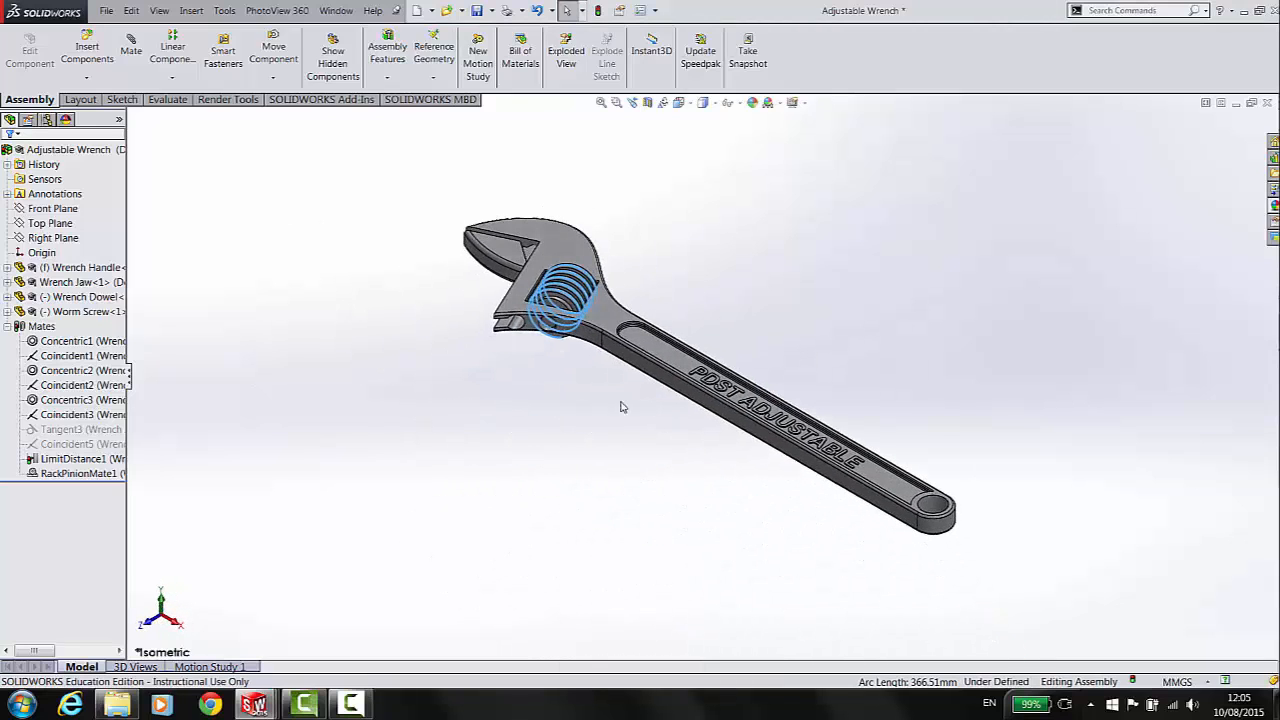
middle_drag(757, 494, 746, 554)
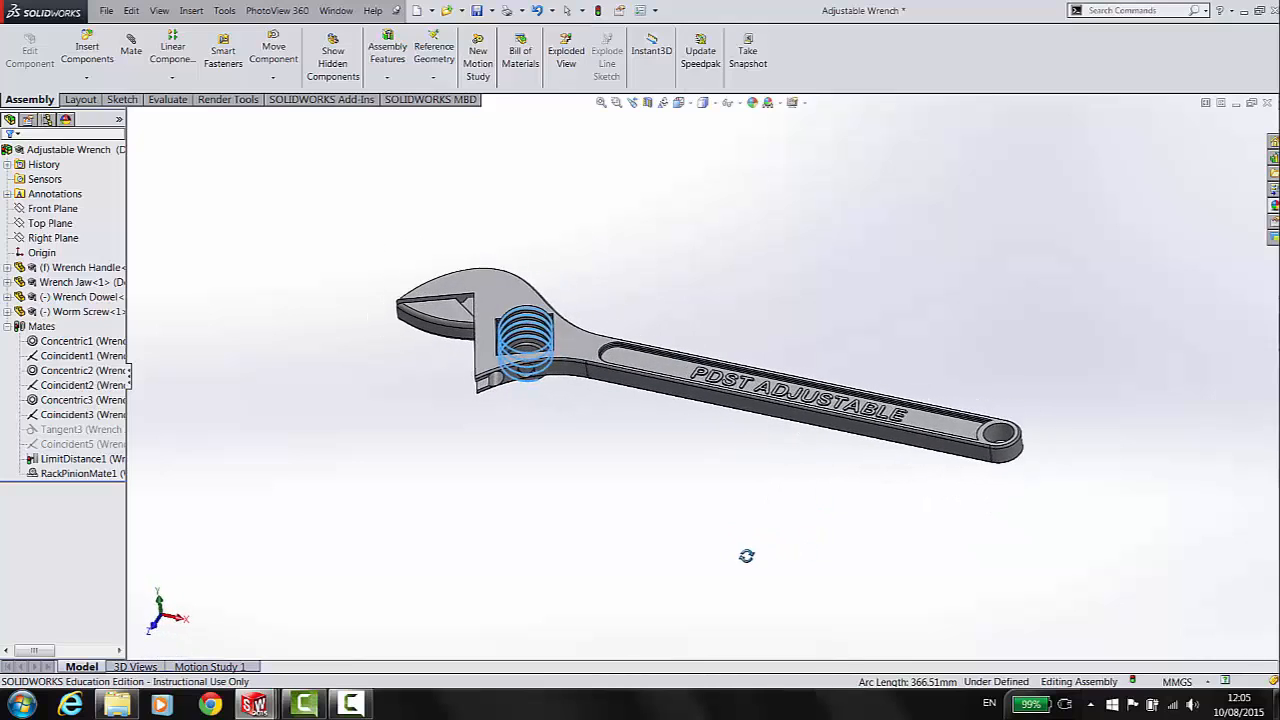
middle_drag(545, 345, 873, 328)
scroll(830, 322, down, 3)
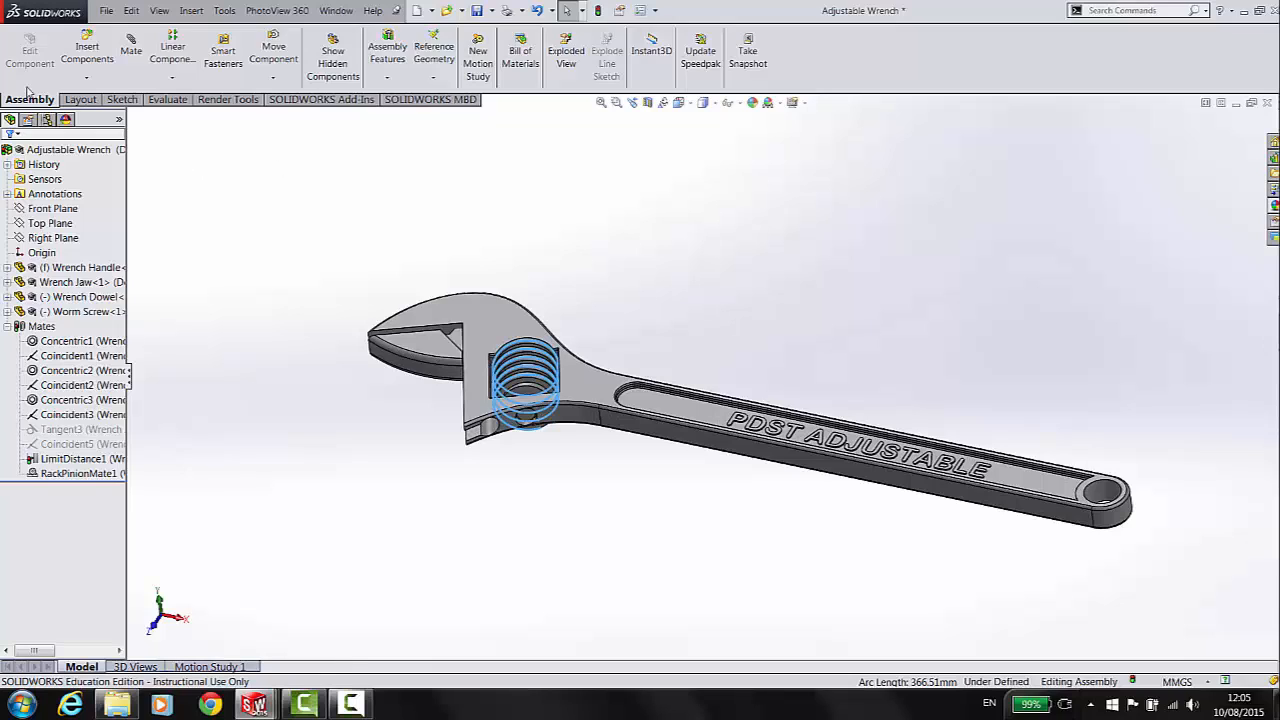
click(8, 326)
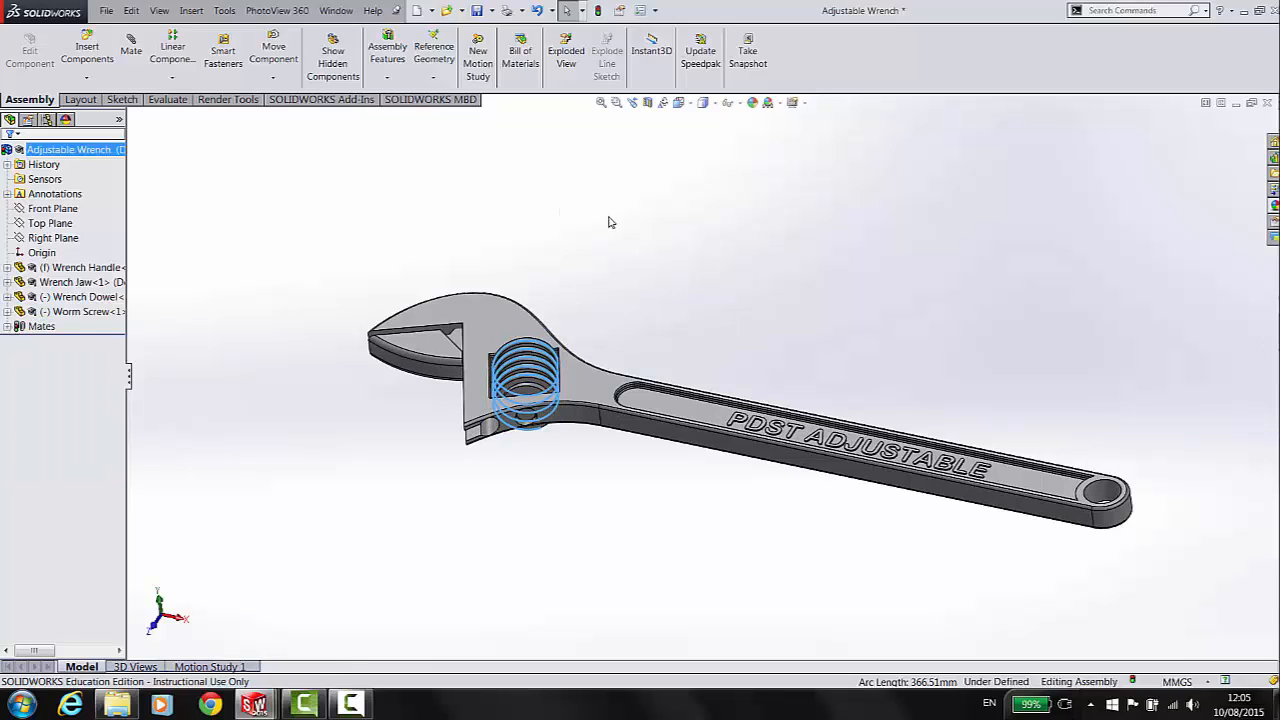
click(611, 222)
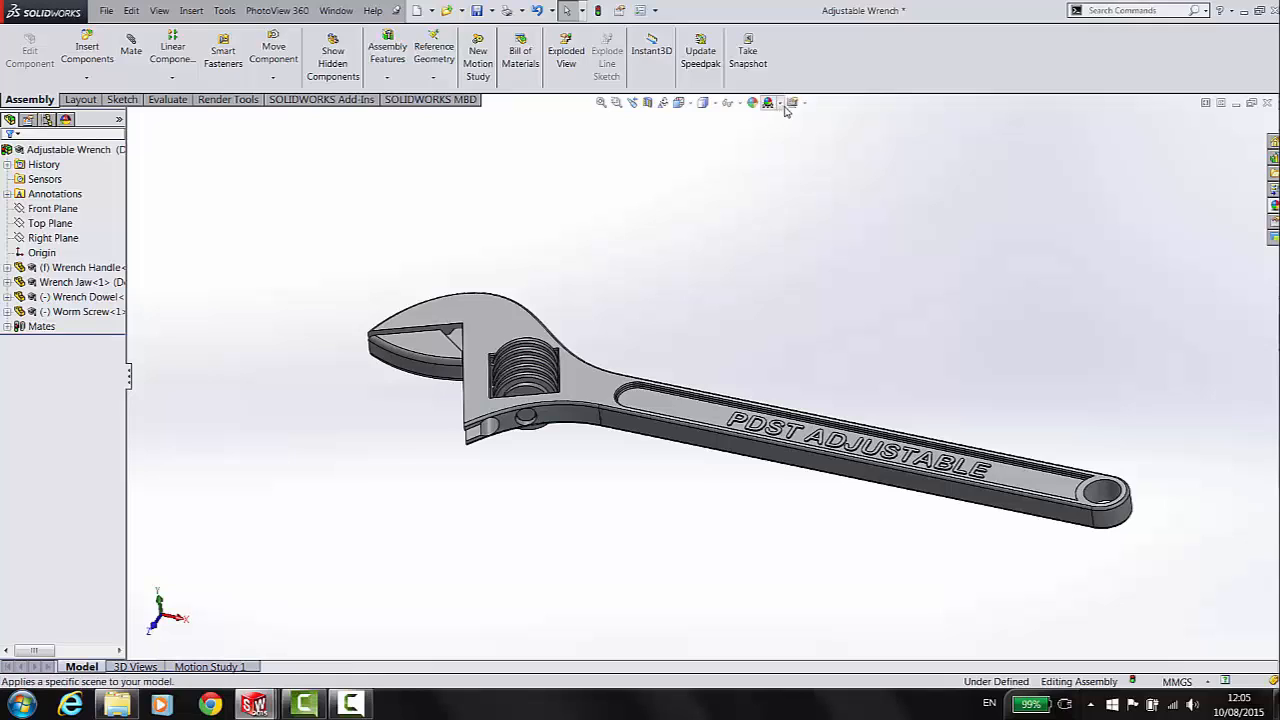
Step: Apply the 3 Point Beige scene from the basic scenes library to the wrench assembly
click(1273, 205)
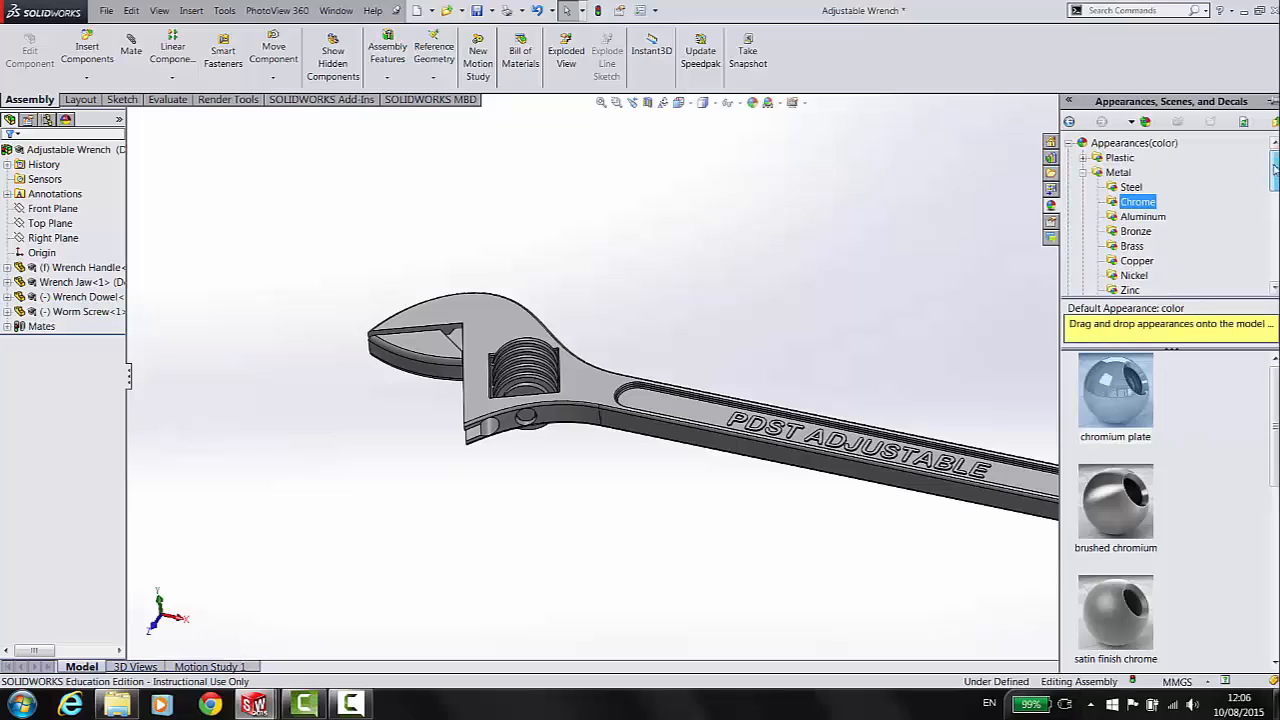
scroll(1262, 147, up, 1)
click(1084, 173)
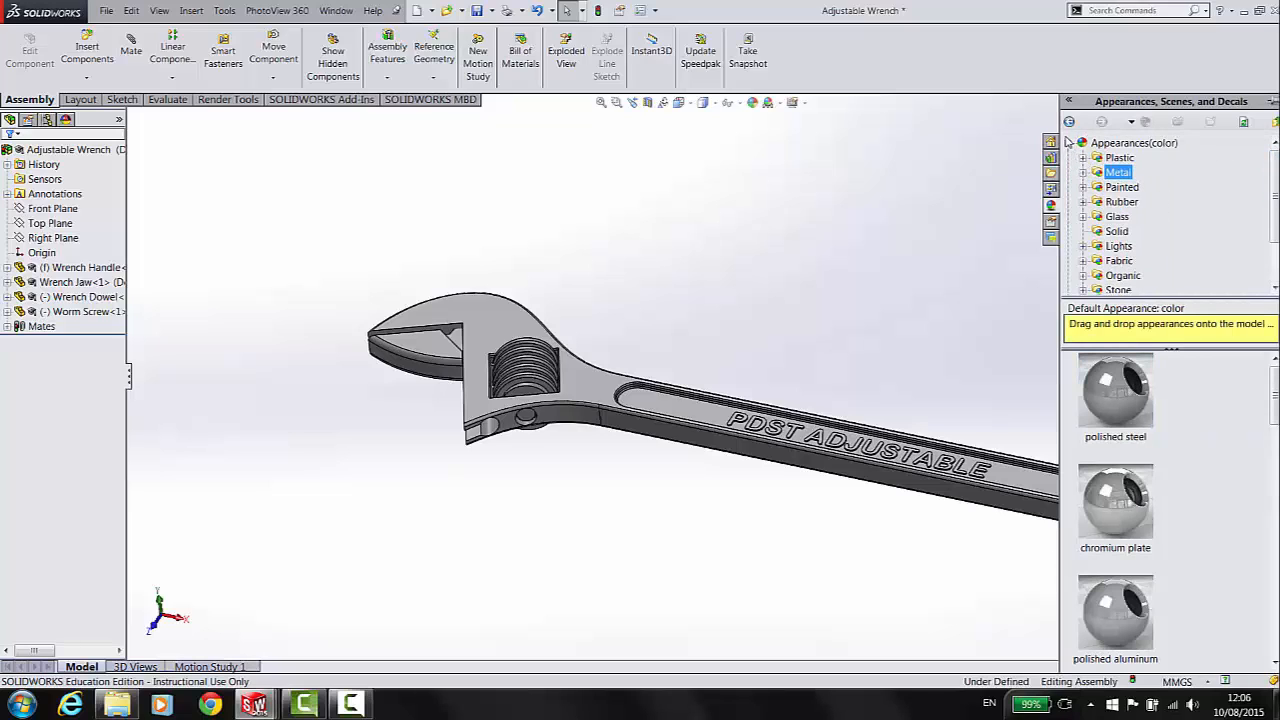
click(1069, 143)
click(1069, 158)
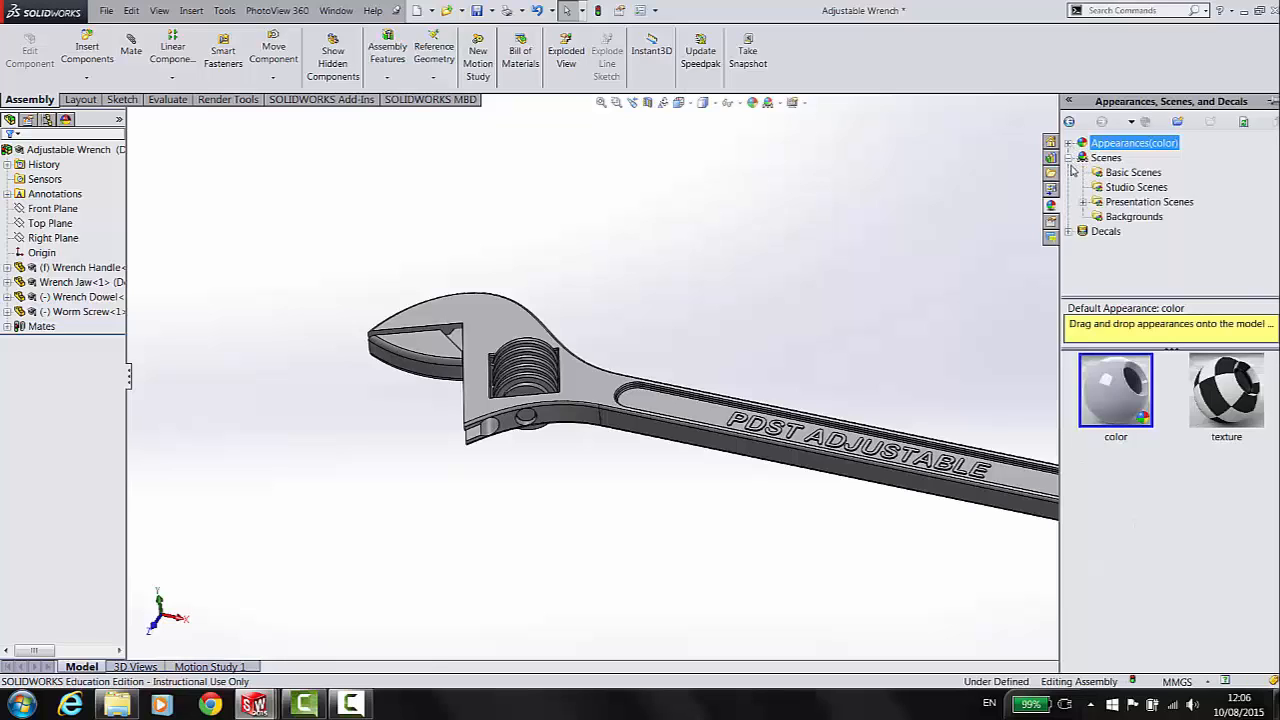
click(1133, 173)
scroll(1170, 485, down, 3)
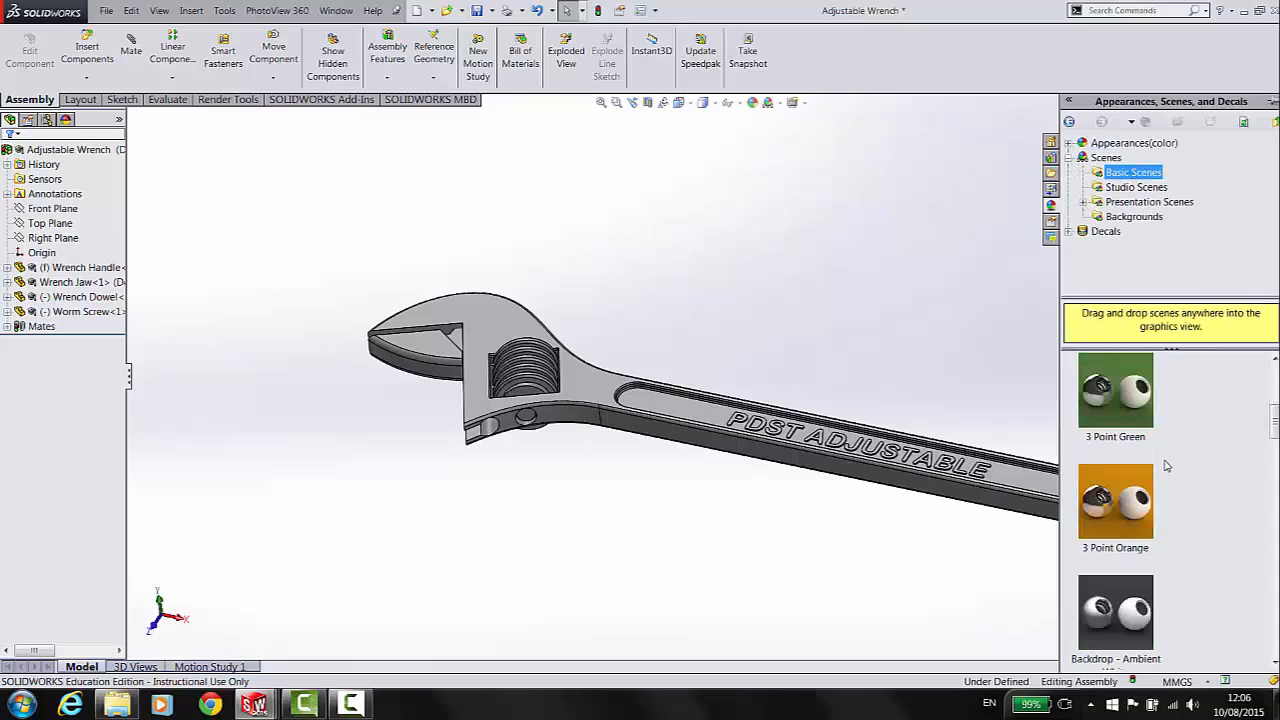
scroll(1168, 489, up, 3)
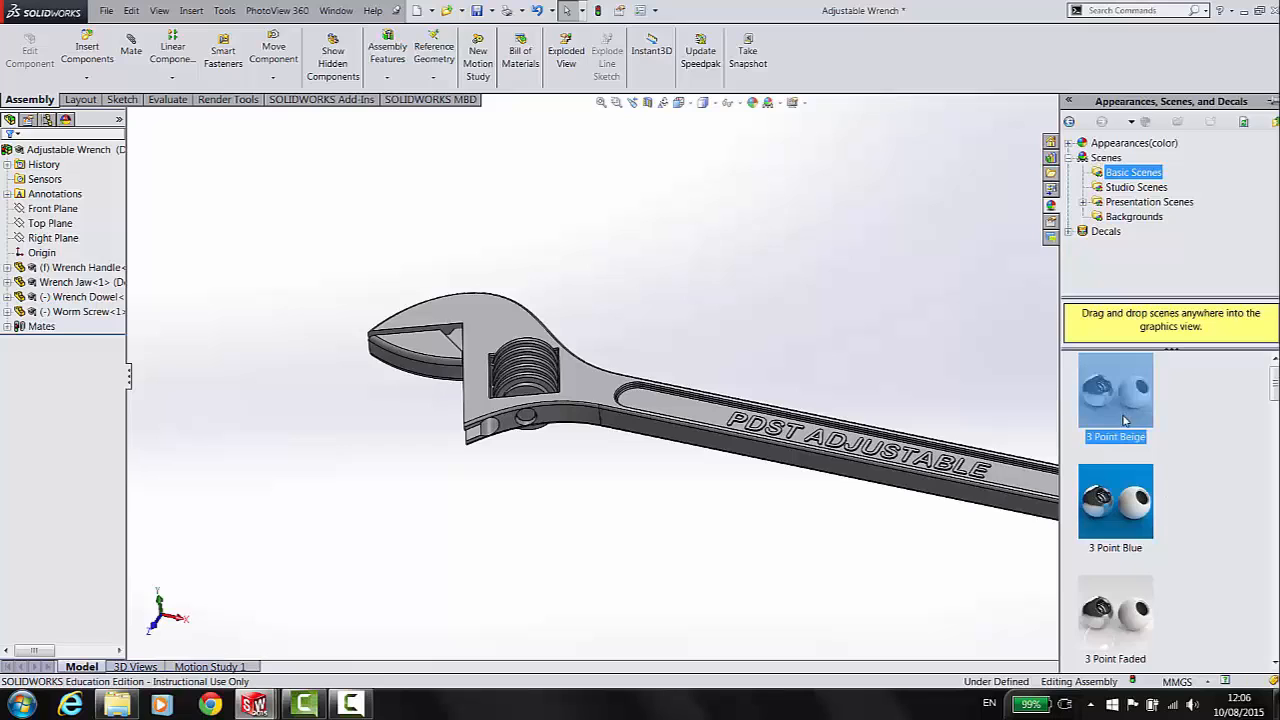
double_click(1125, 418)
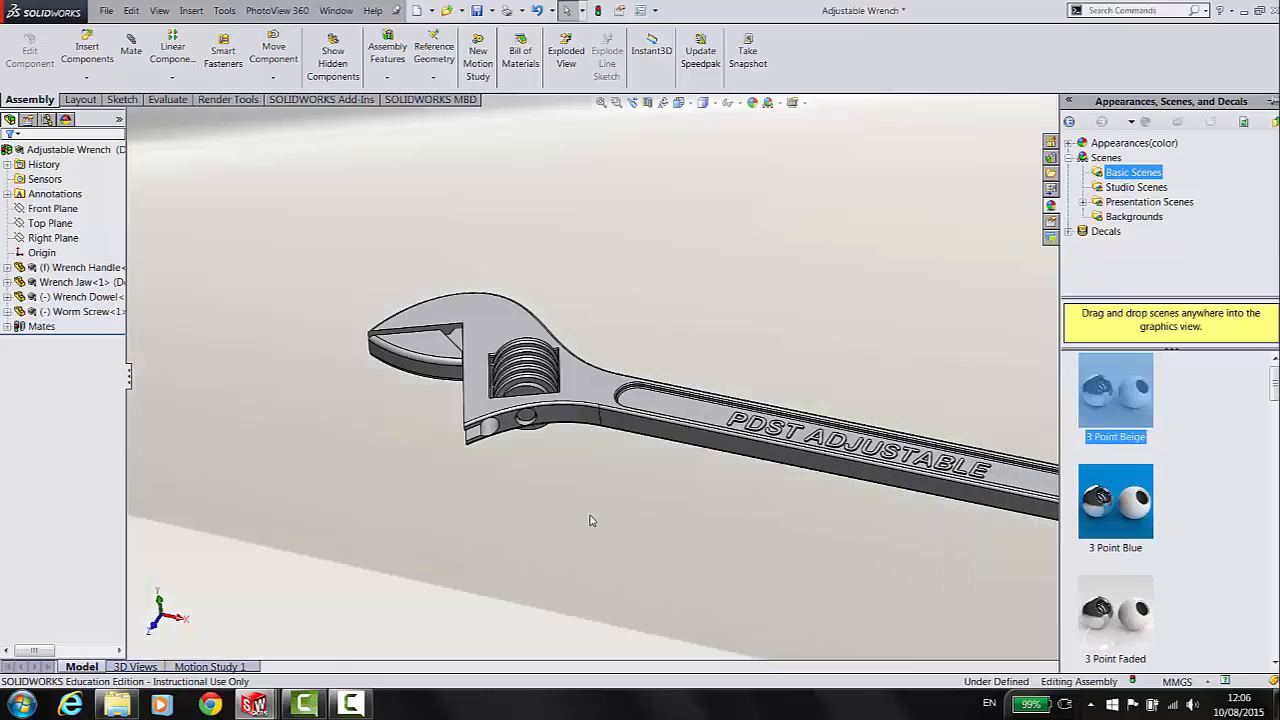
Step: Turn on the PhotoView 360 Integrated Preview, dismiss the perspective view recommendation and inspect the rendered wrench in the graphics area
scroll(474, 249, down, 1)
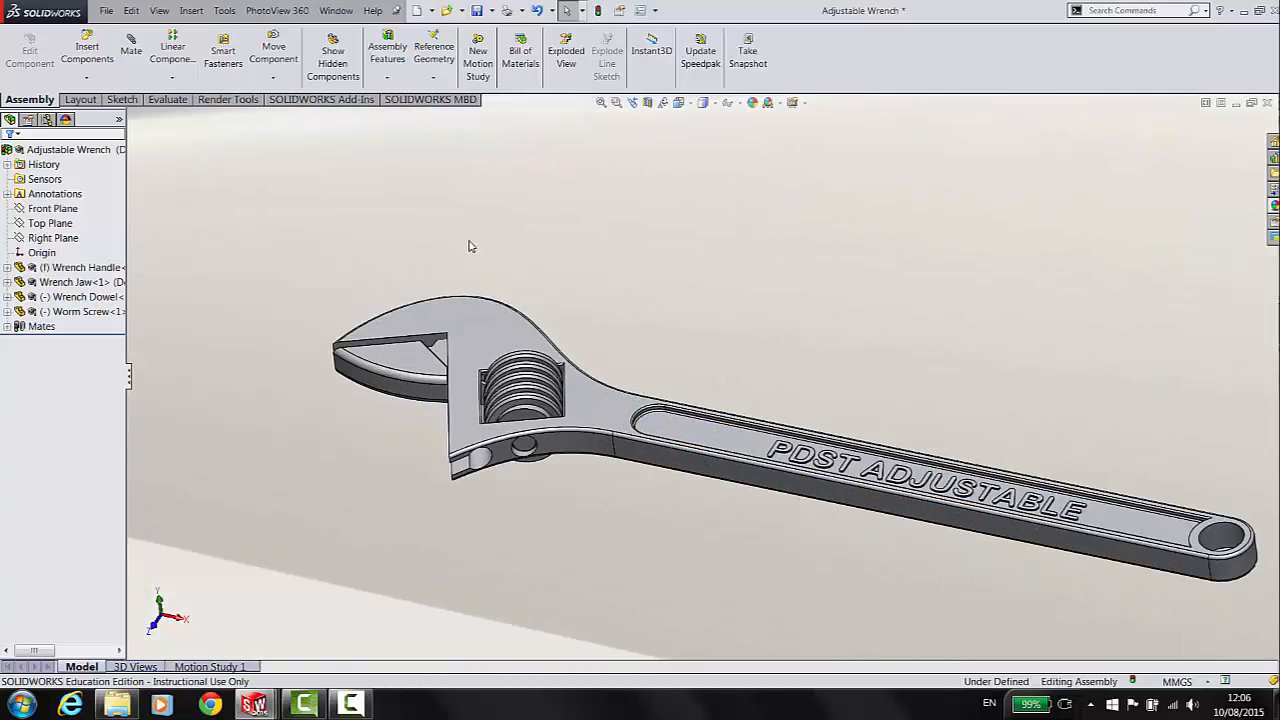
click(332, 101)
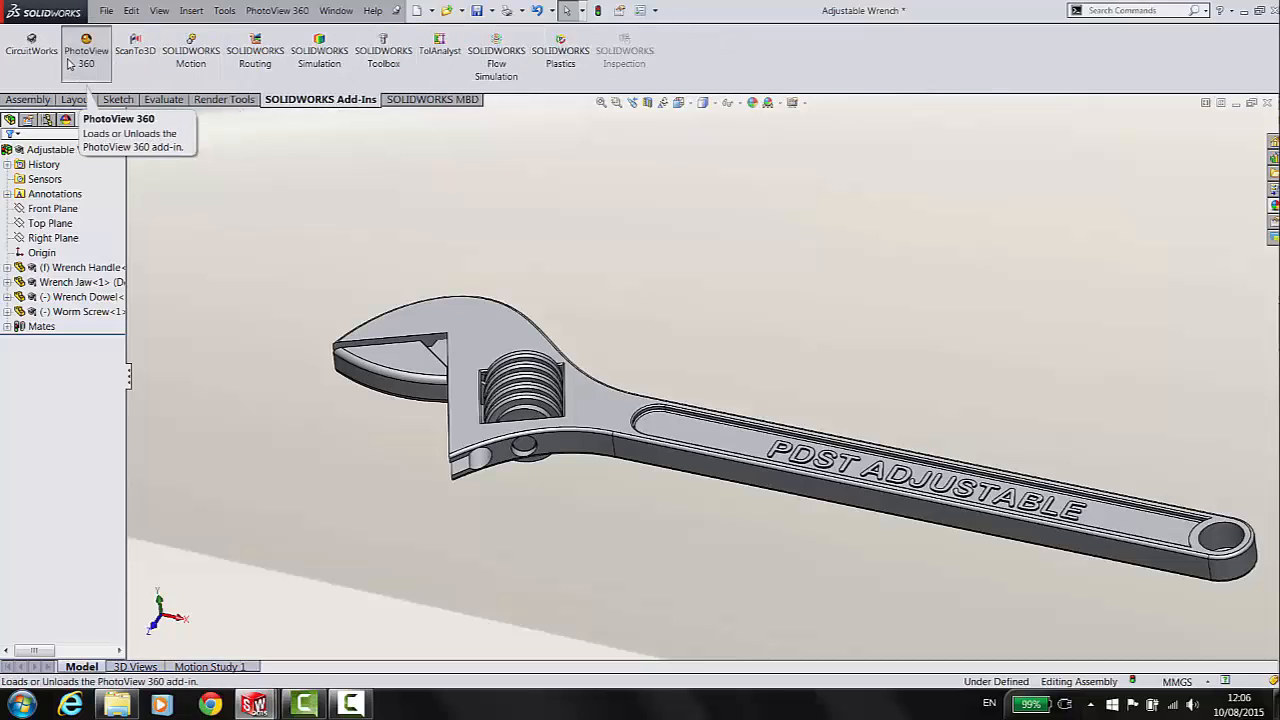
click(226, 100)
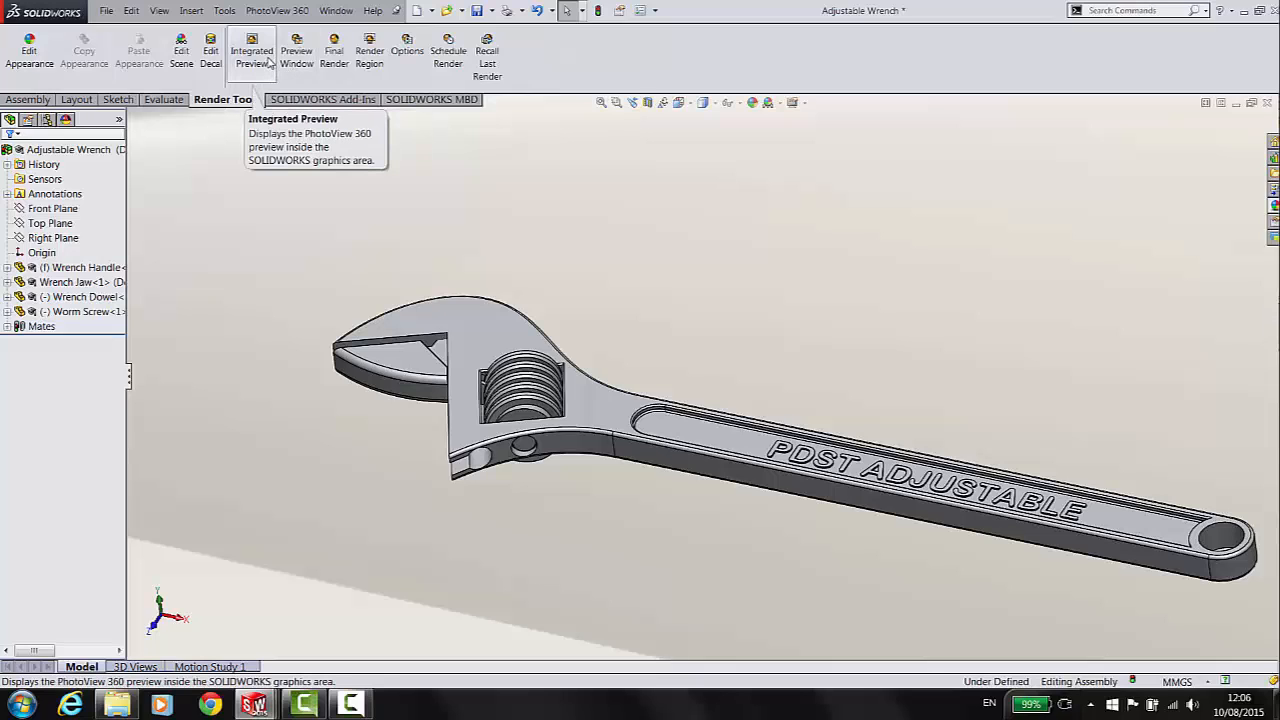
click(268, 62)
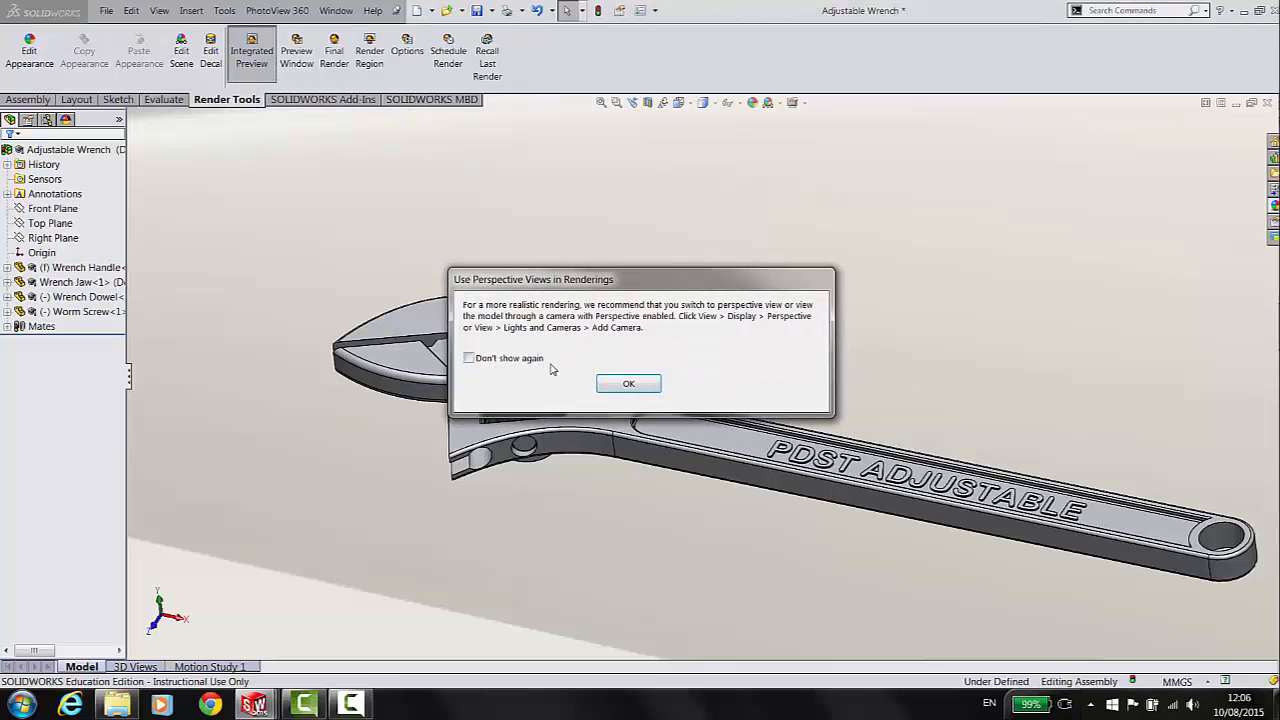
click(628, 385)
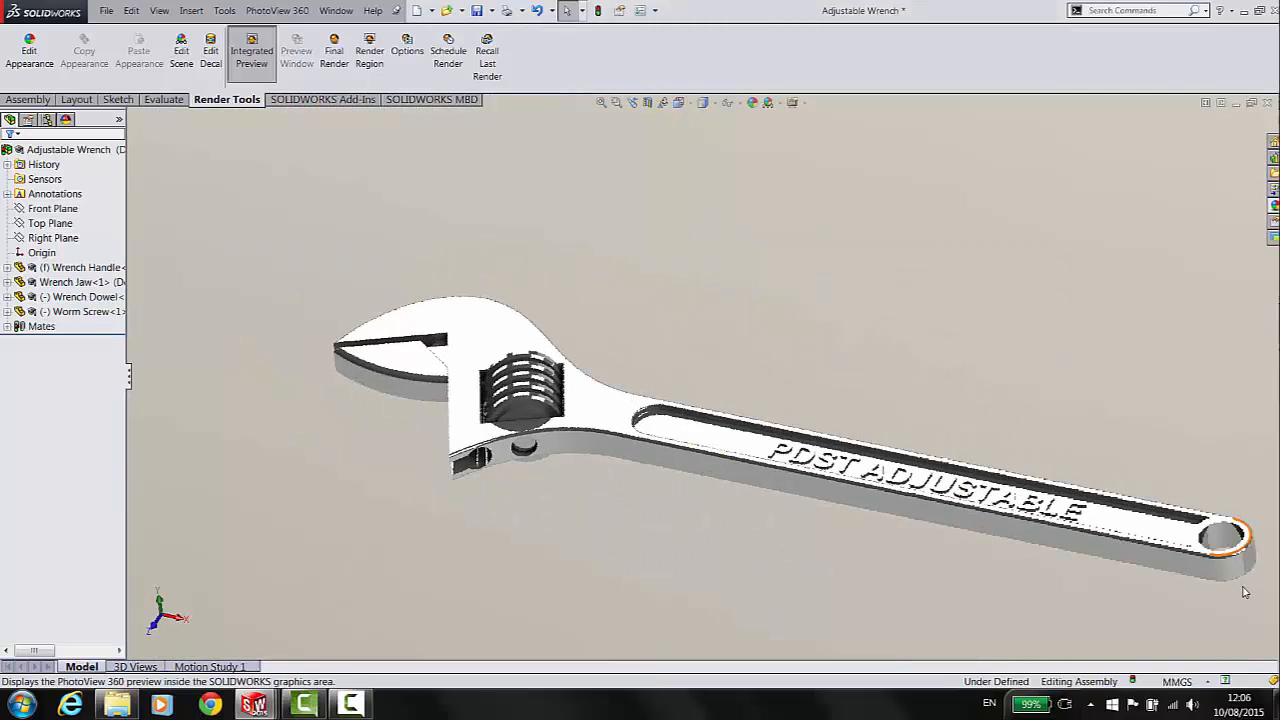
scroll(1217, 585, up, 1)
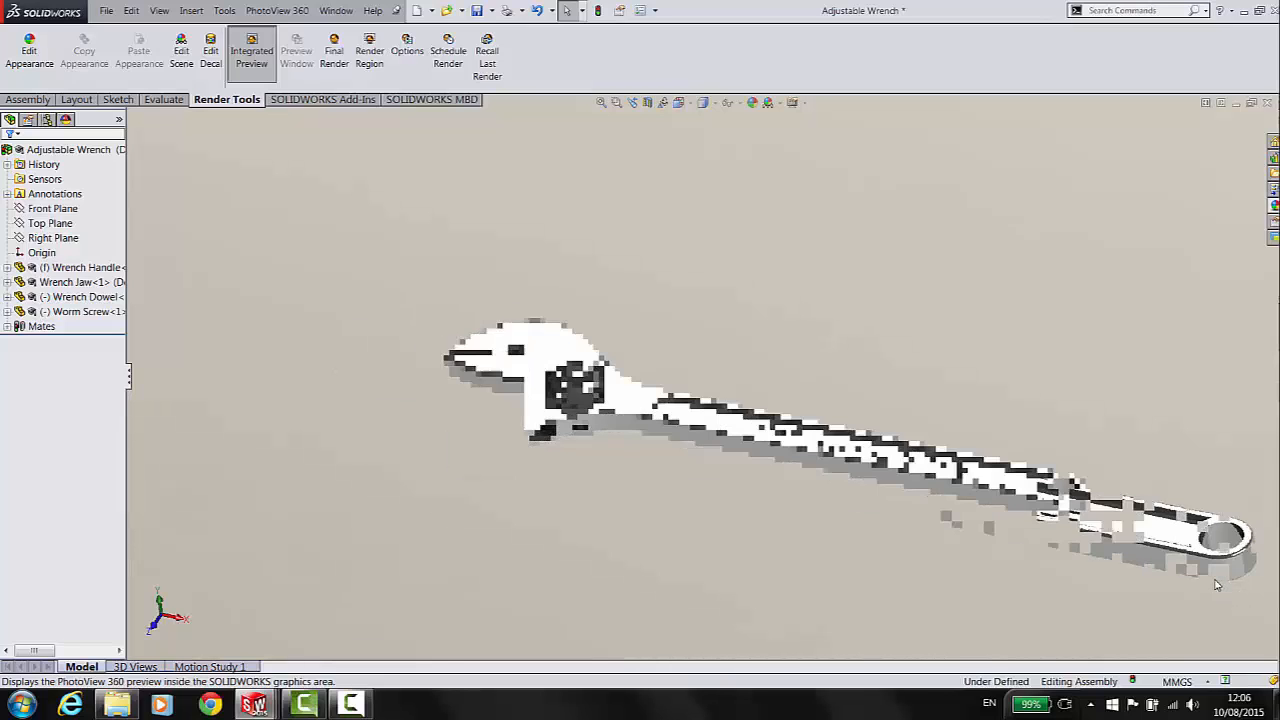
scroll(990, 554, down, 1)
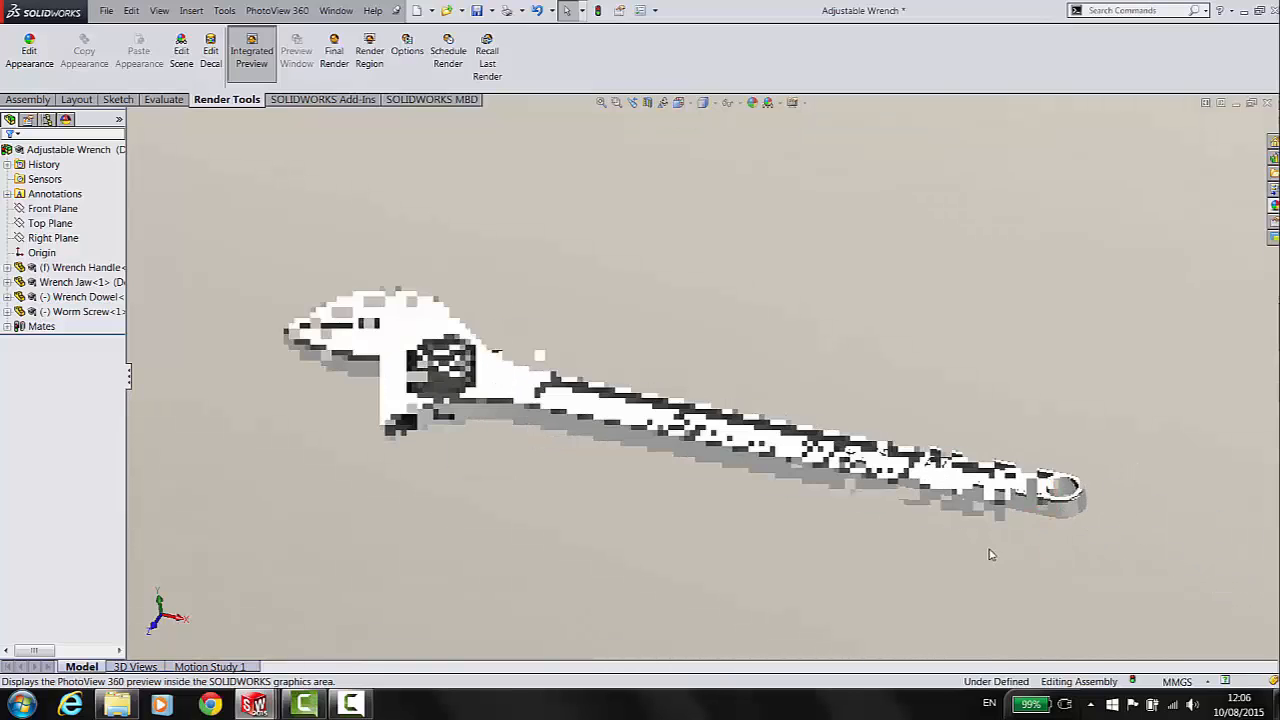
scroll(640, 440, down, 1)
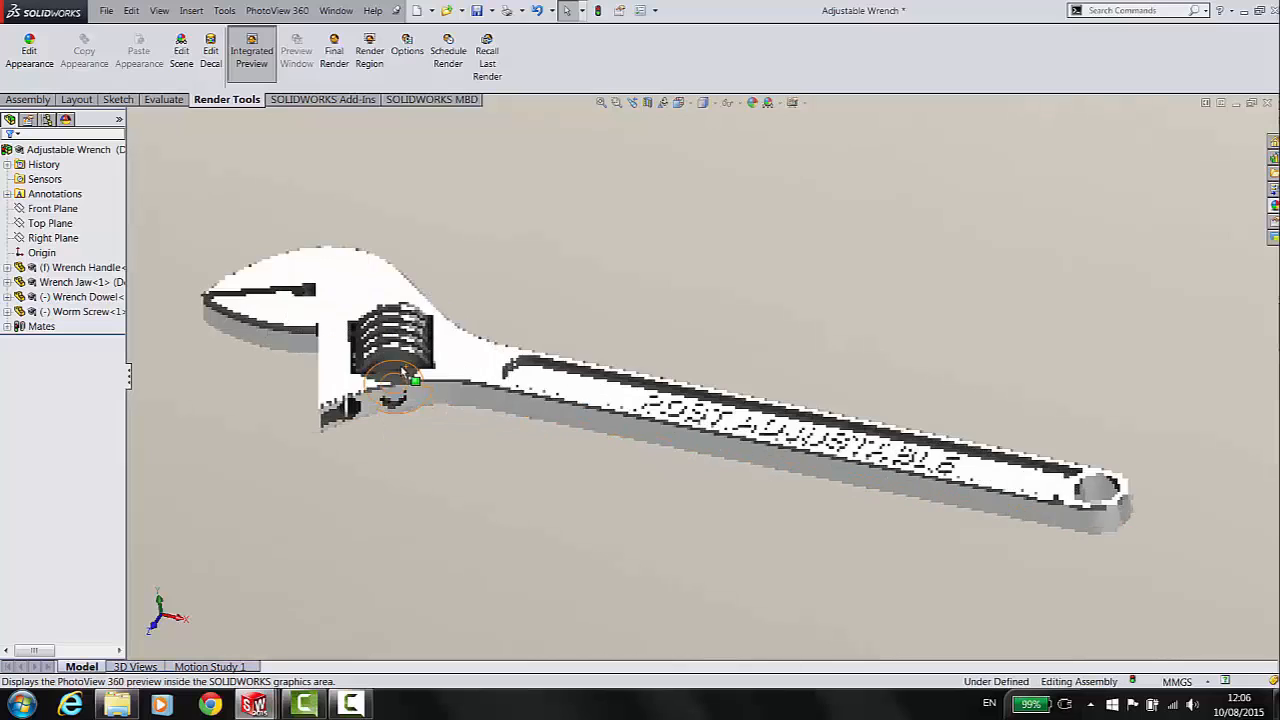
scroll(419, 404, down, 1)
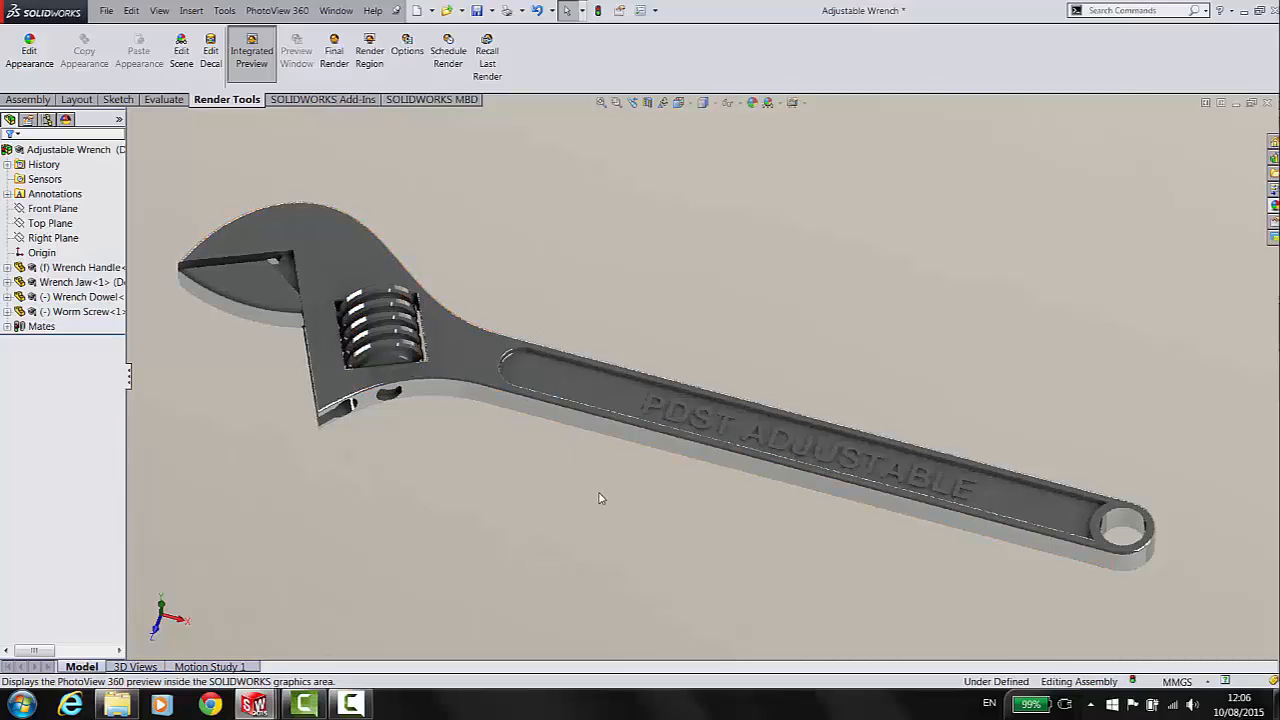
middle_drag(600, 498, 588, 432)
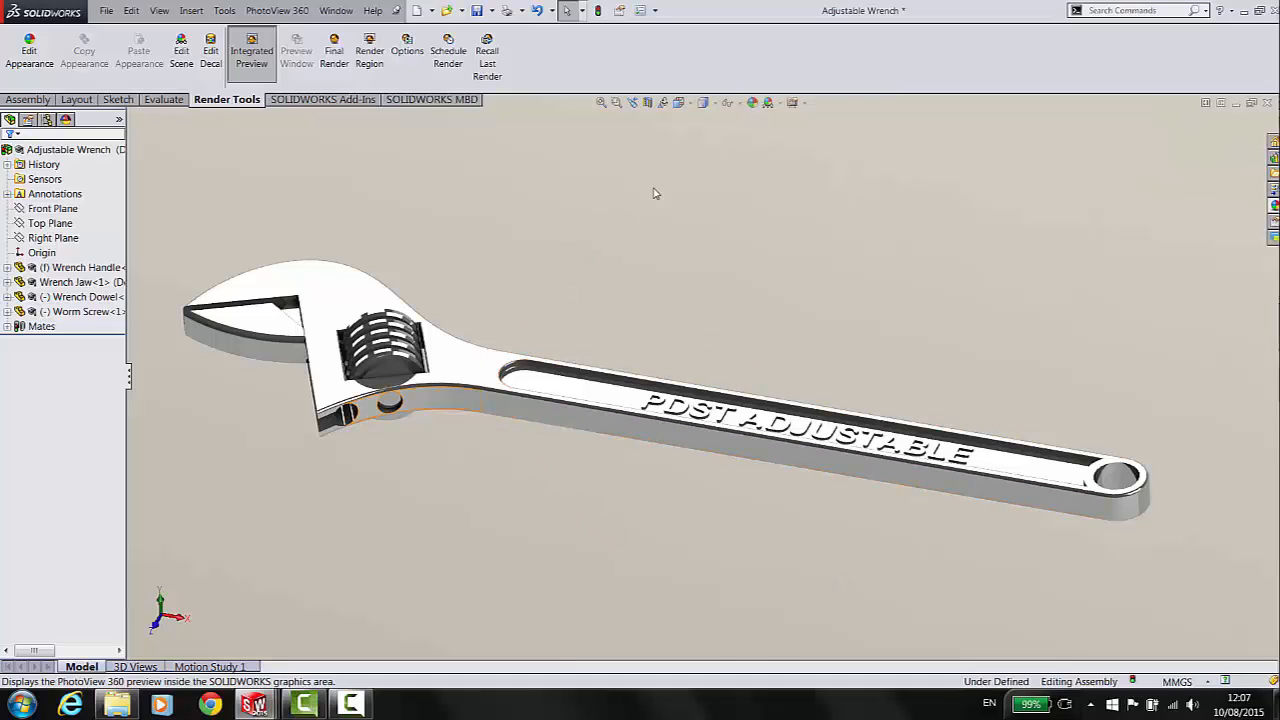
Step: Apply the 3 Point Green scene from the basic scenes library to the wrench assembly
click(781, 105)
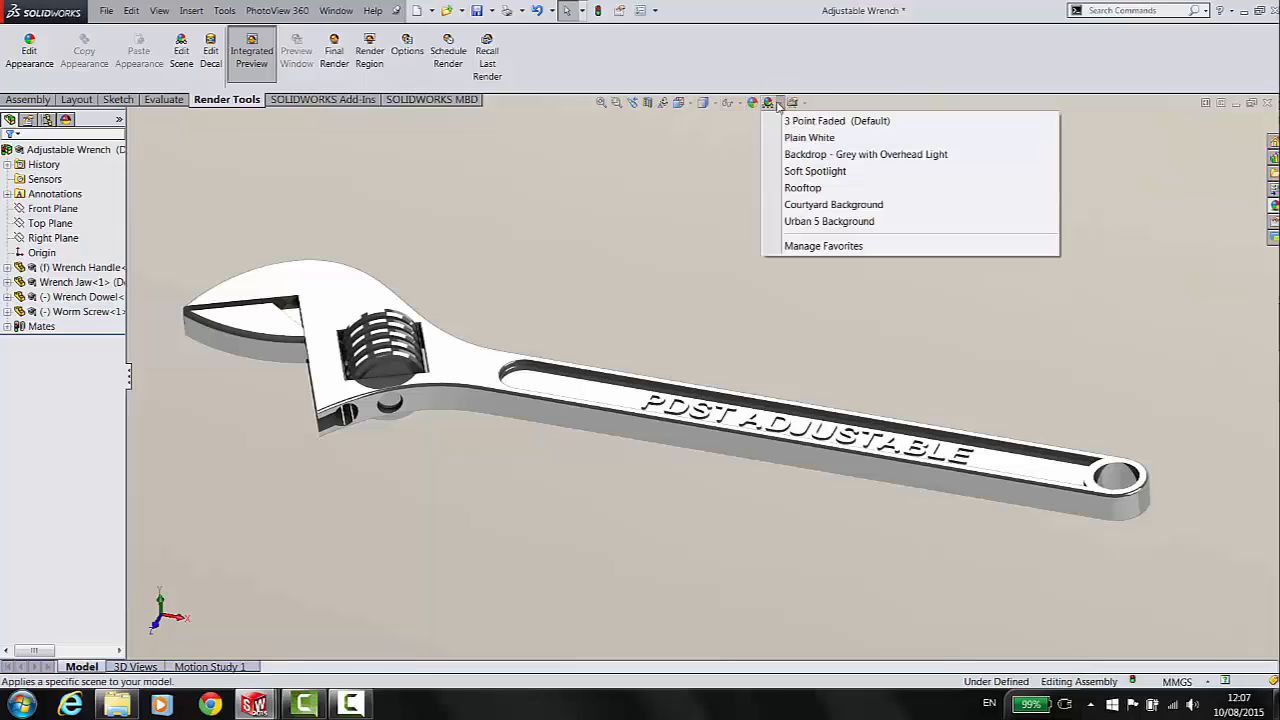
click(1274, 206)
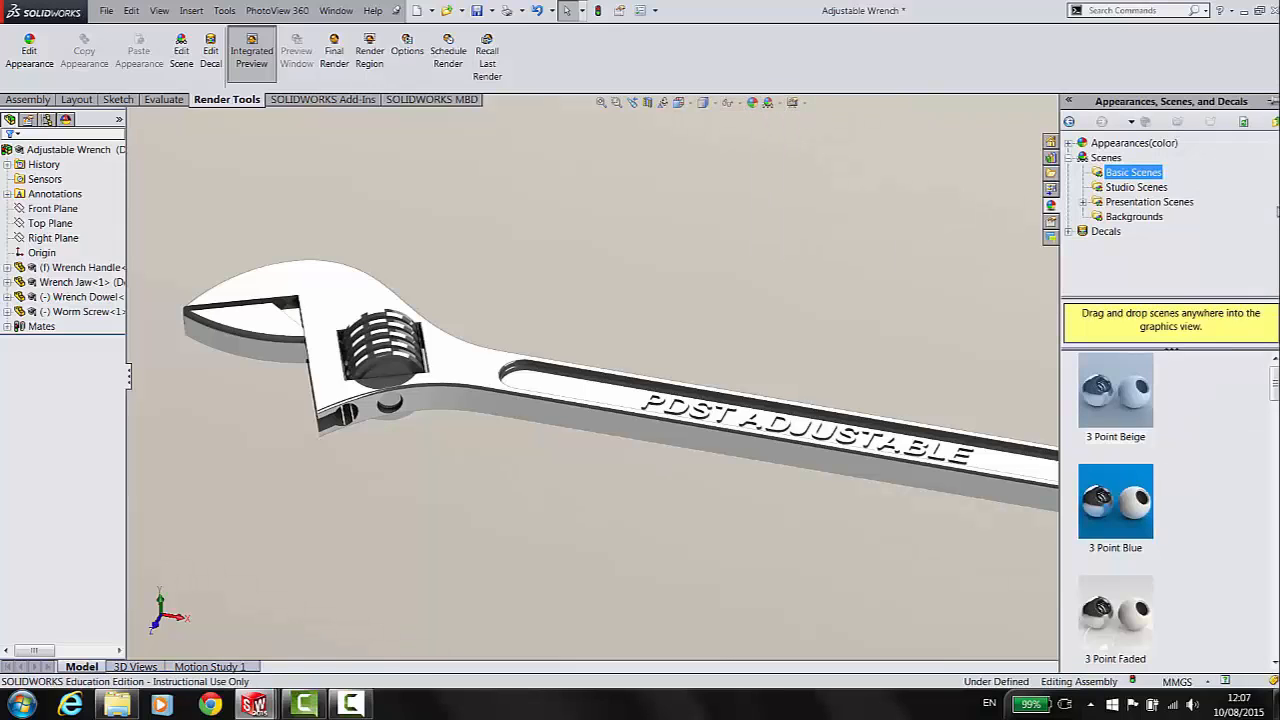
click(1122, 188)
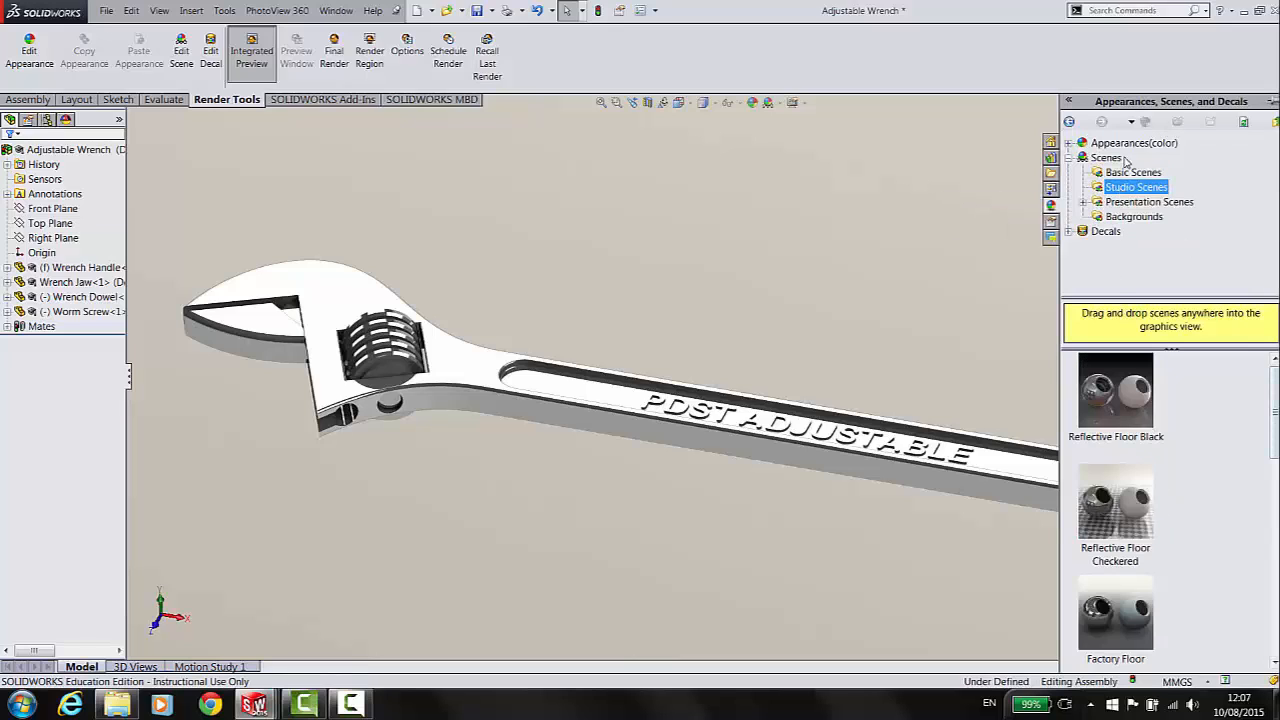
click(1130, 173)
scroll(1116, 460, down, 3)
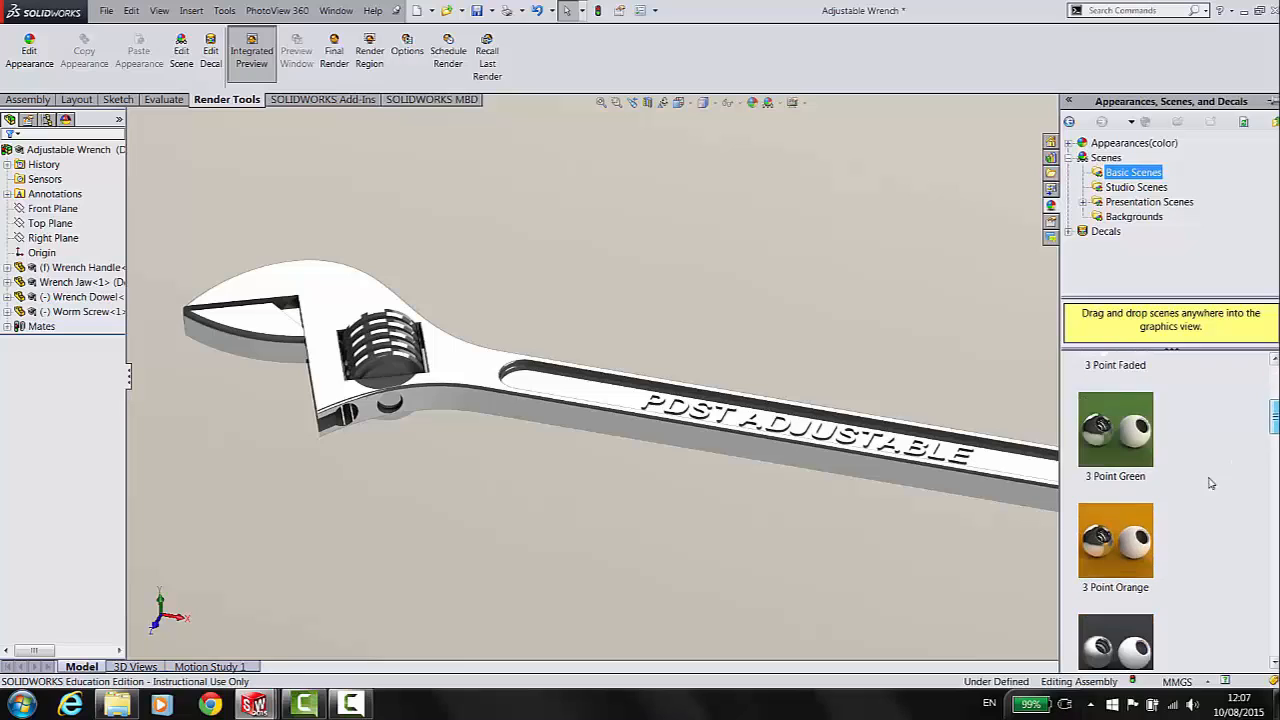
drag(1116, 455, 1037, 511)
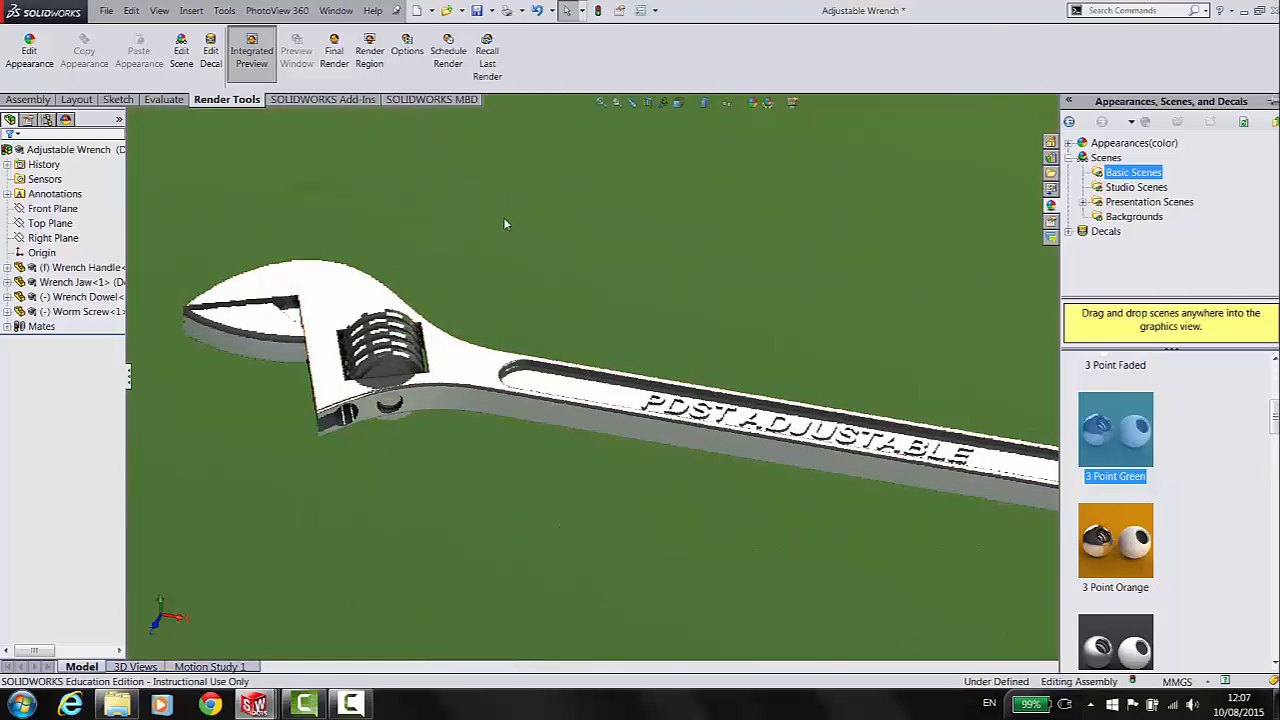
Step: Start a final render of the wrench against the green scene and abort it while it is running
click(338, 55)
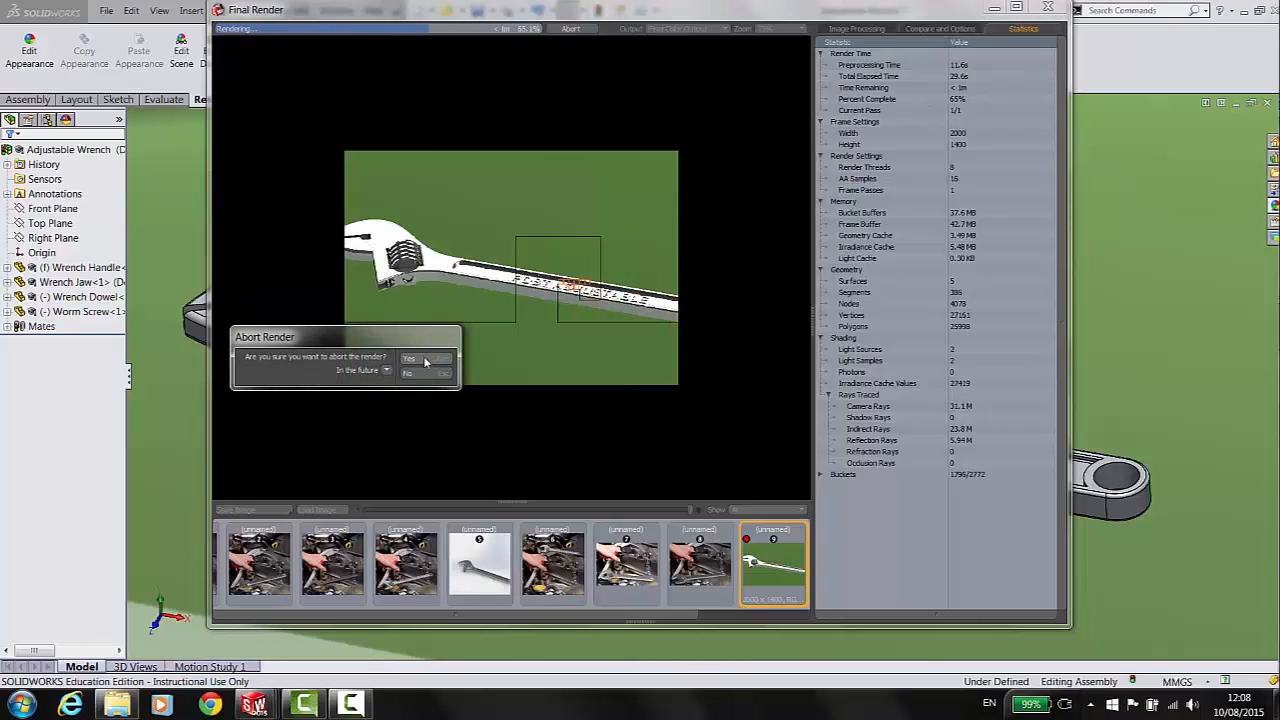
click(424, 361)
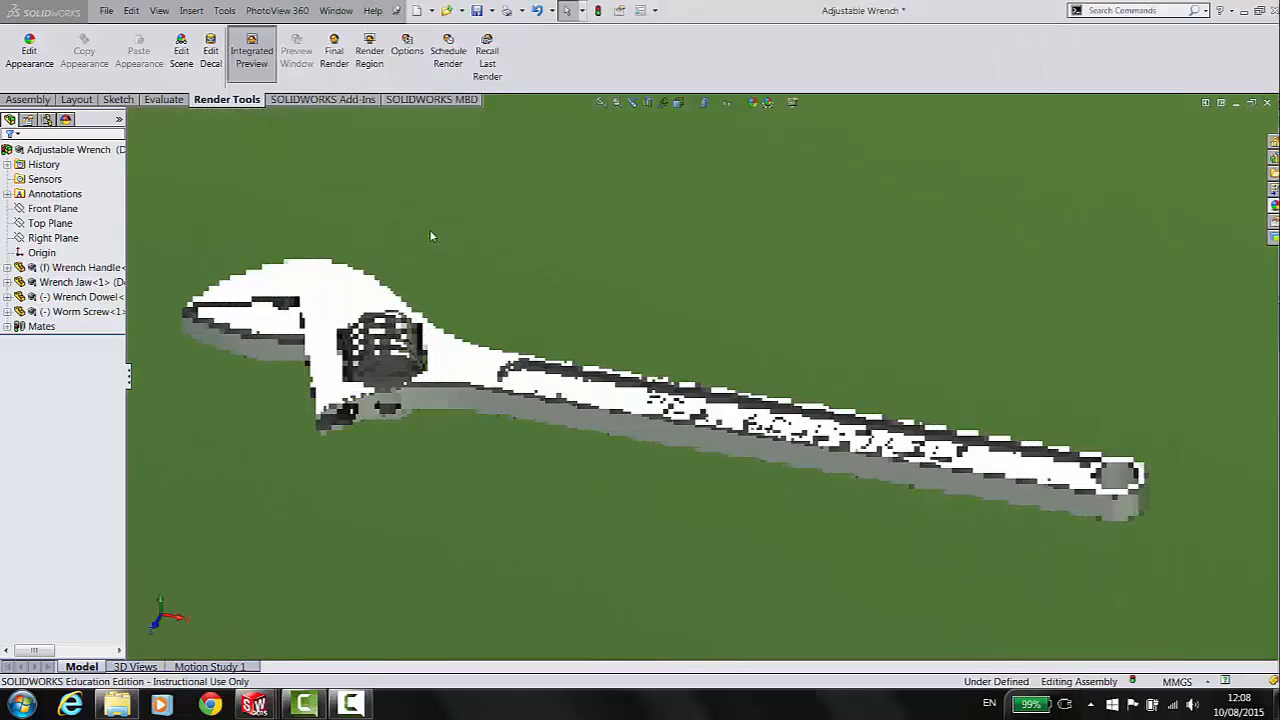
Step: Set the PhotoView 360 output image width to 2500 using the background aspect ratio, with JPEG as the image format
click(408, 52)
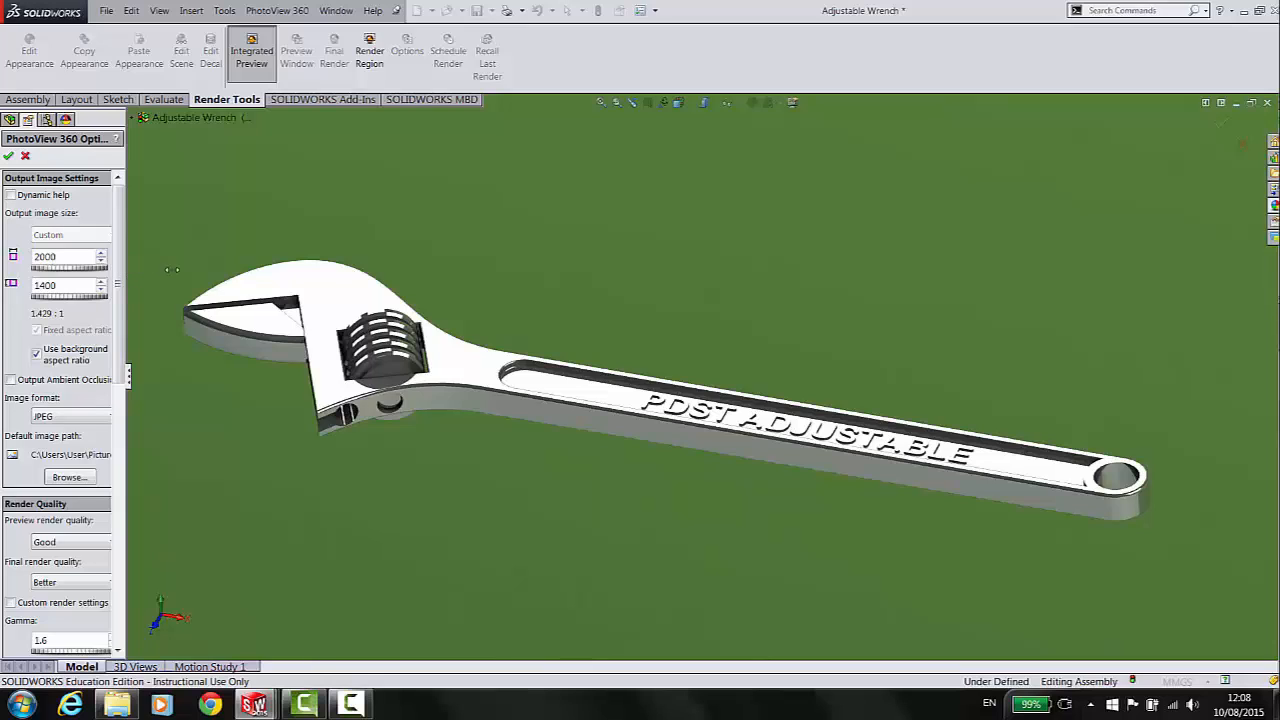
drag(127, 270, 172, 270)
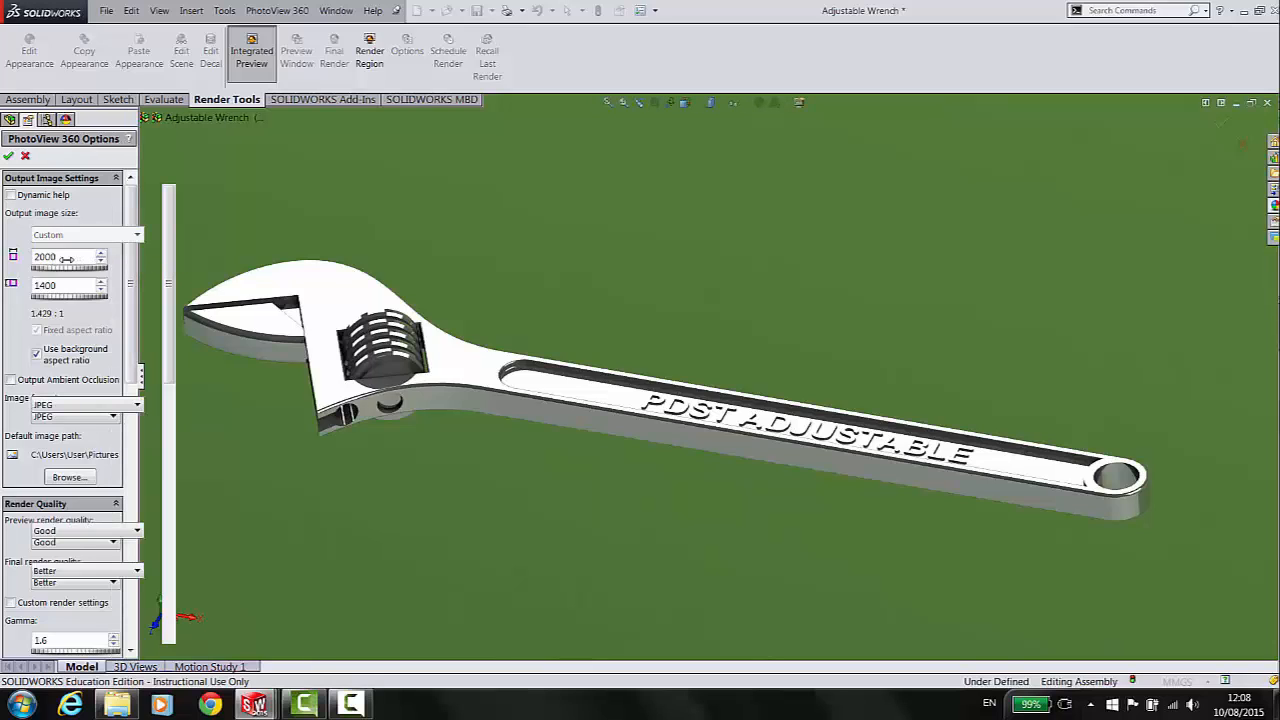
drag(85, 256, 27, 252)
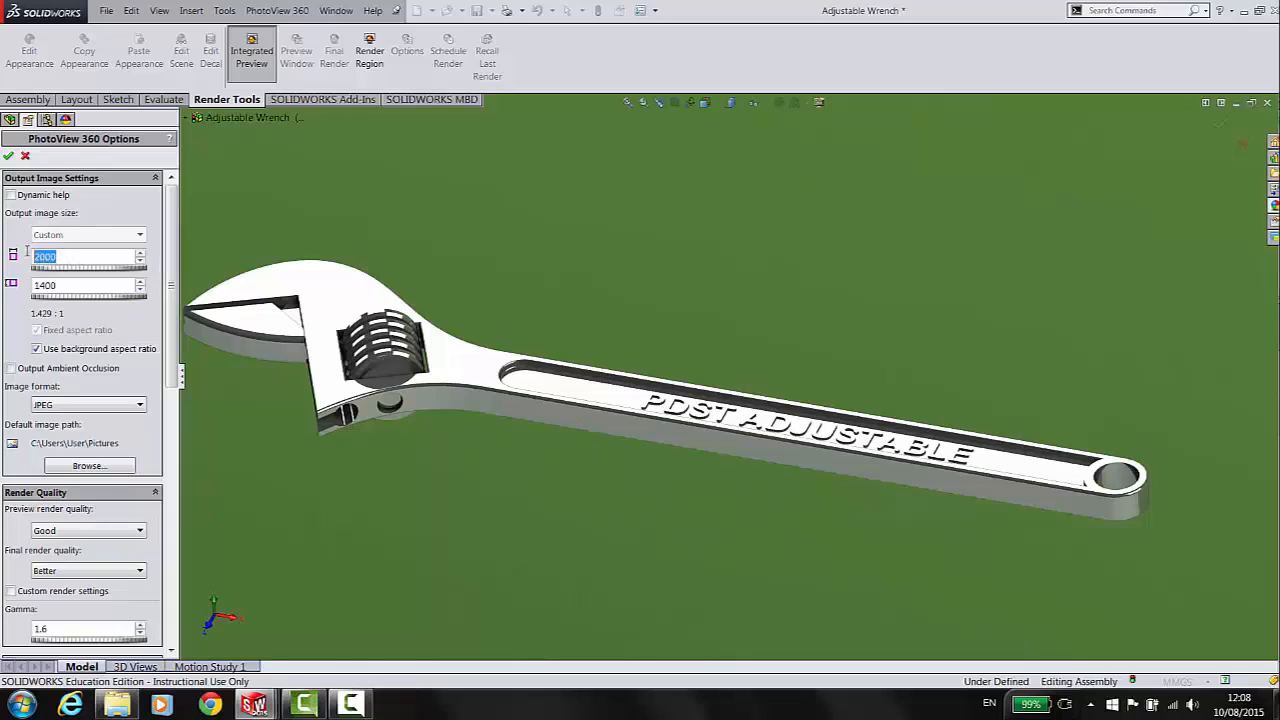
text(2)
click(49, 405)
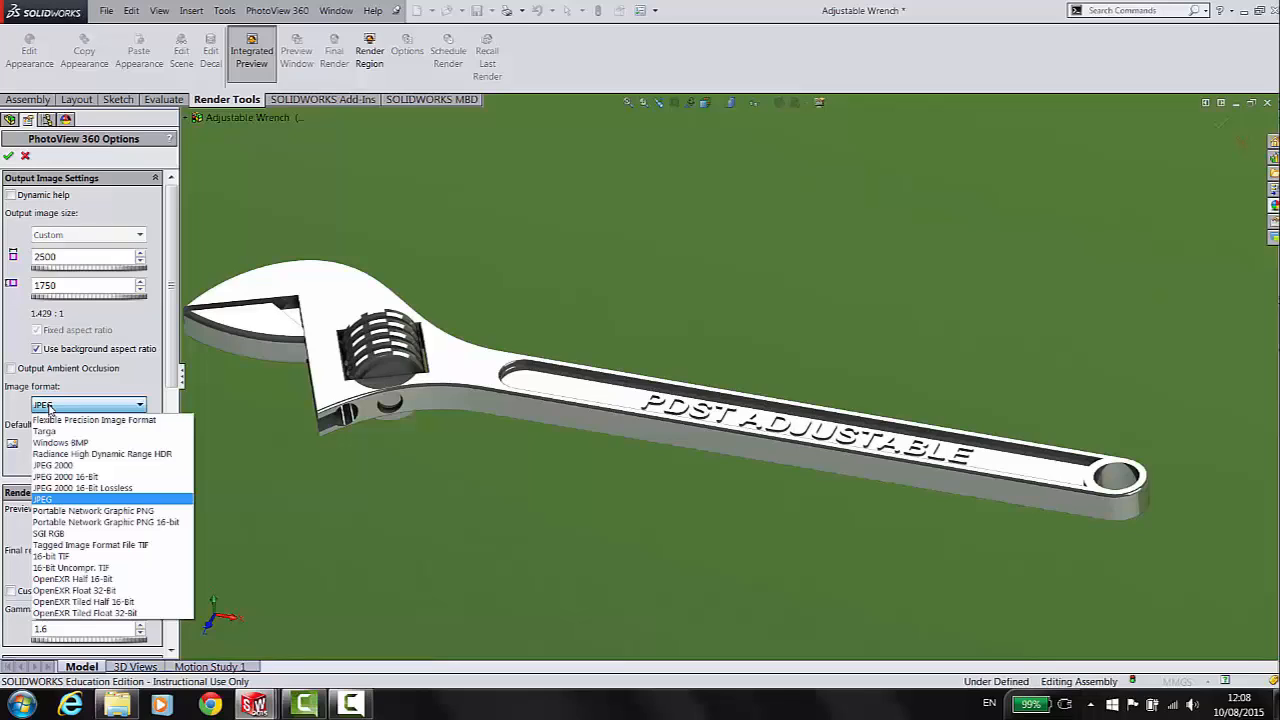
click(53, 406)
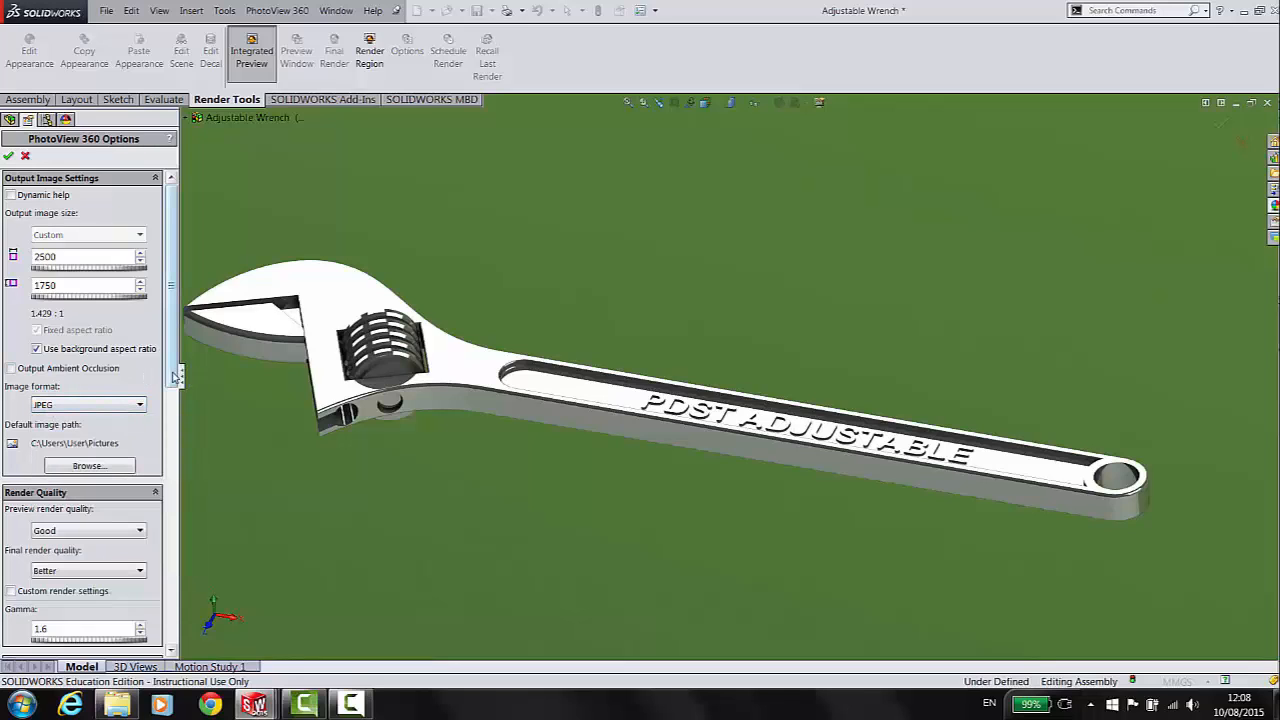
Step: Try Maximum as the final render quality, set it back to Better and accept the PhotoView 360 options
scroll(168, 385, down, 2)
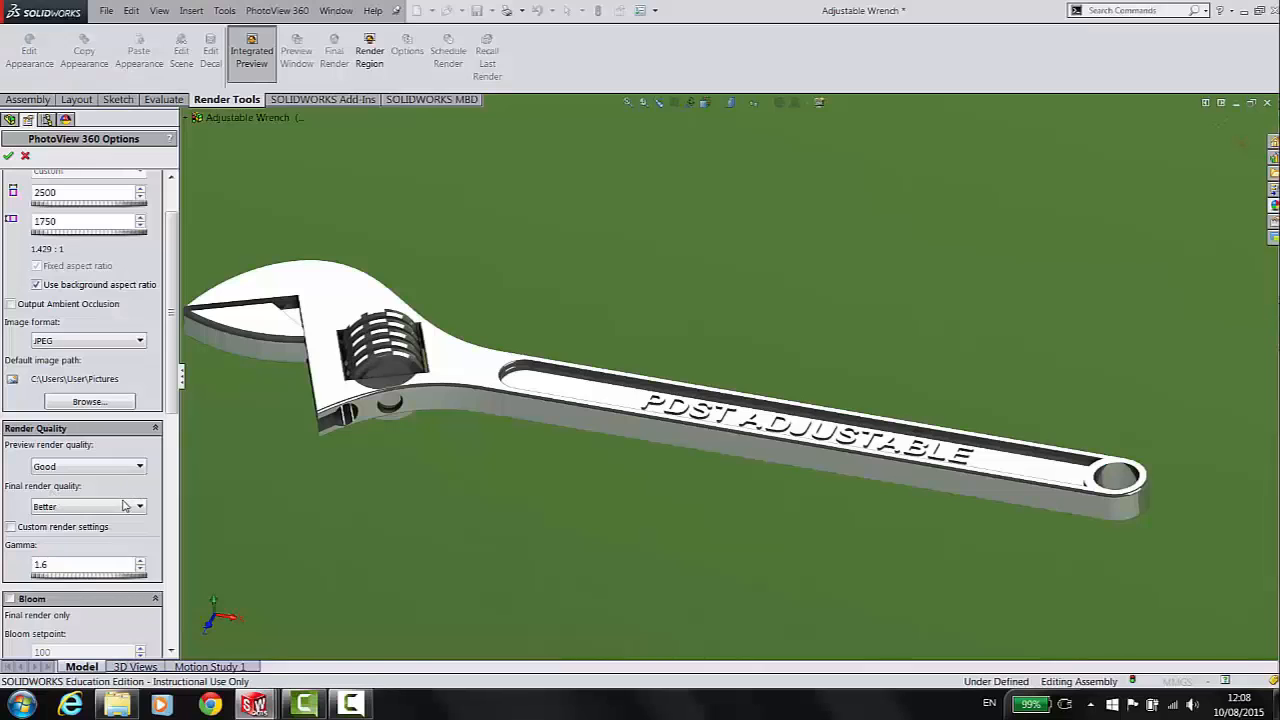
click(126, 506)
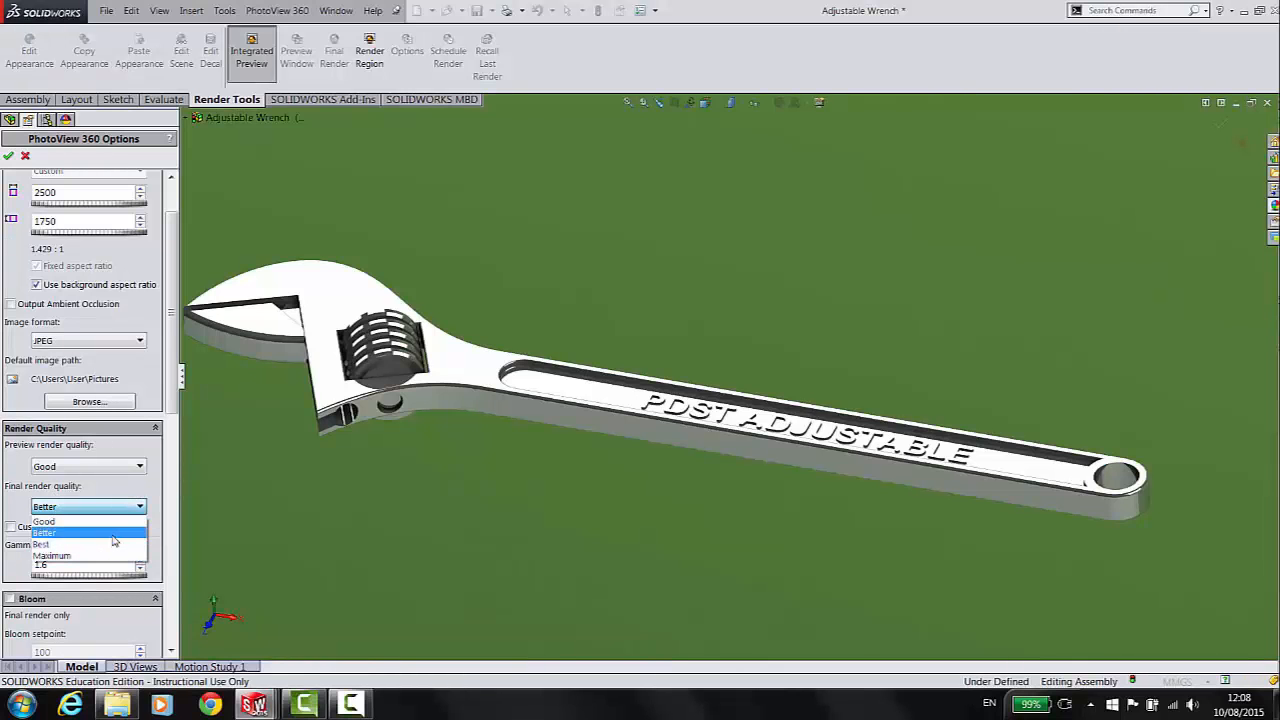
click(112, 533)
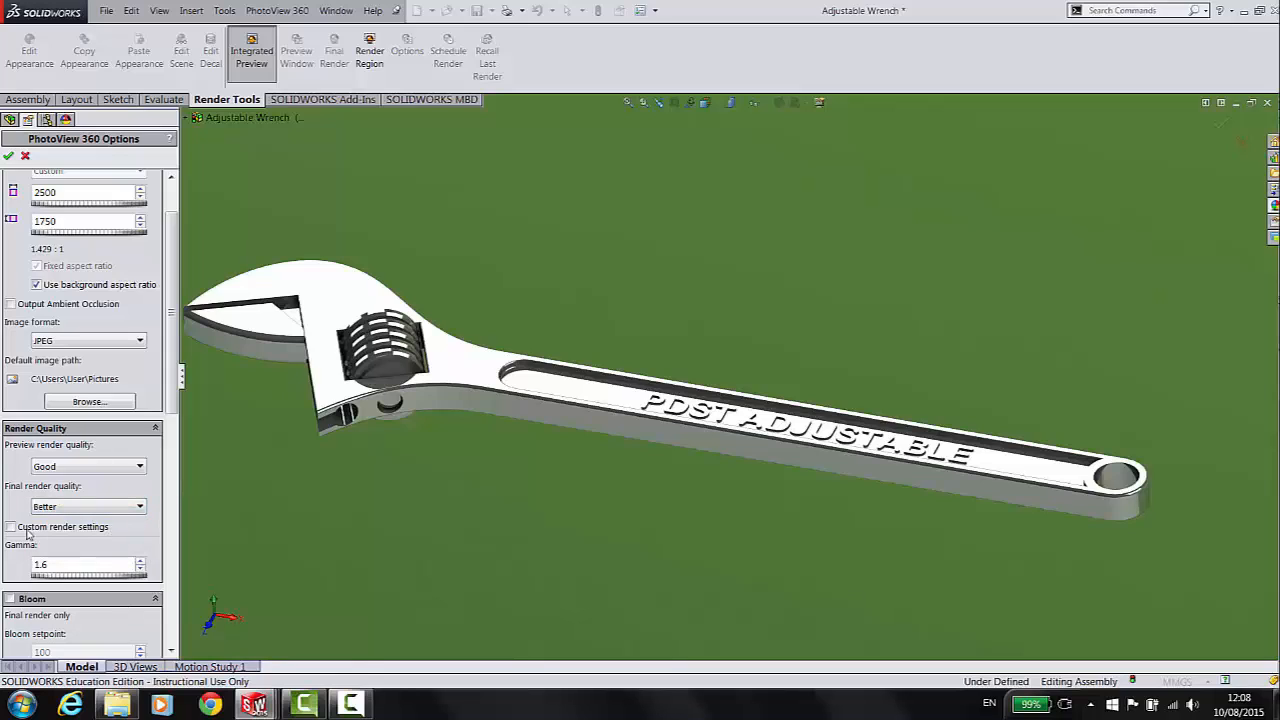
scroll(121, 527, down, 2)
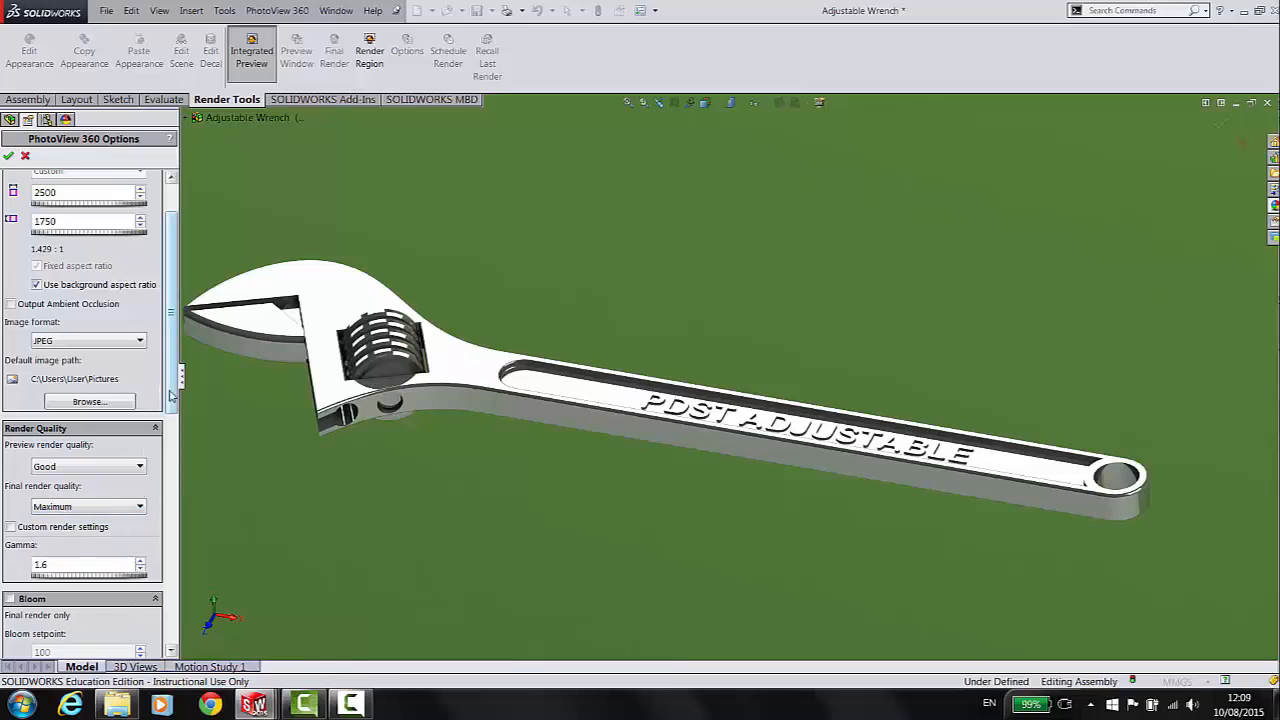
click(114, 535)
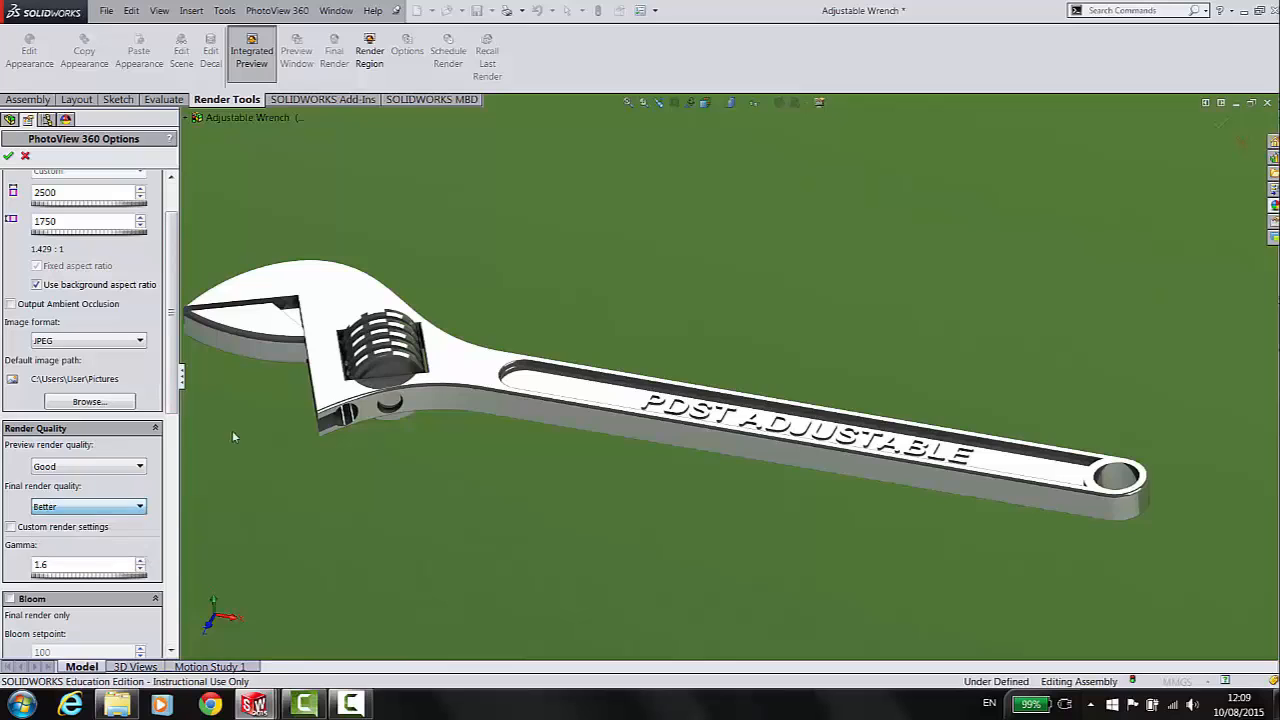
scroll(175, 437, down, 3)
drag(175, 437, 172, 288)
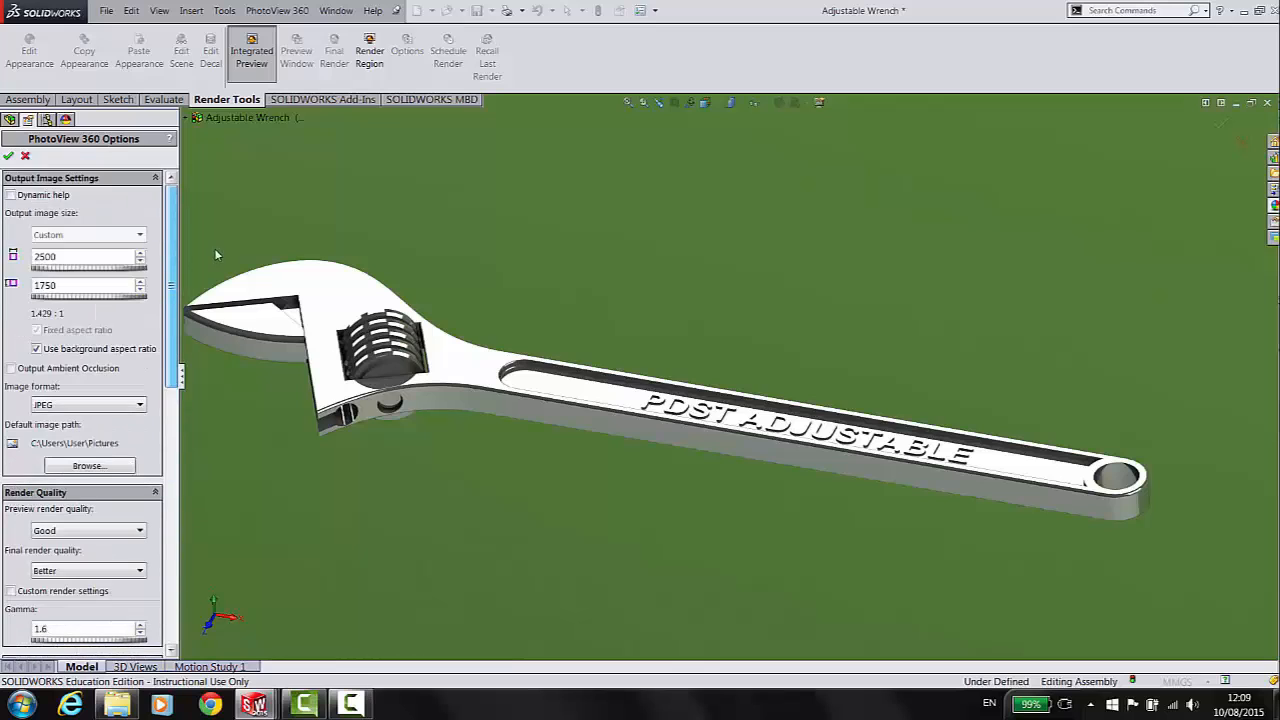
click(8, 157)
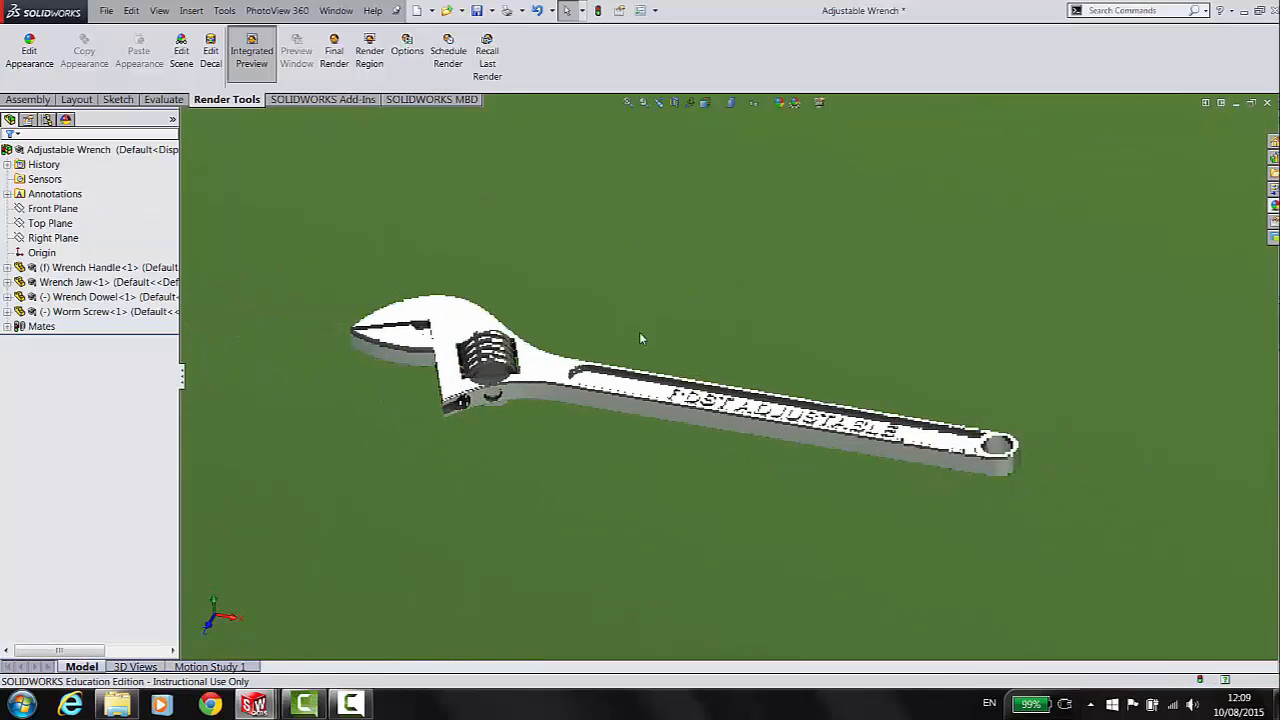
Step: Run a final render of the wrench against the green scene from a slightly adjusted viewing angle
middle_drag(640, 334, 640, 340)
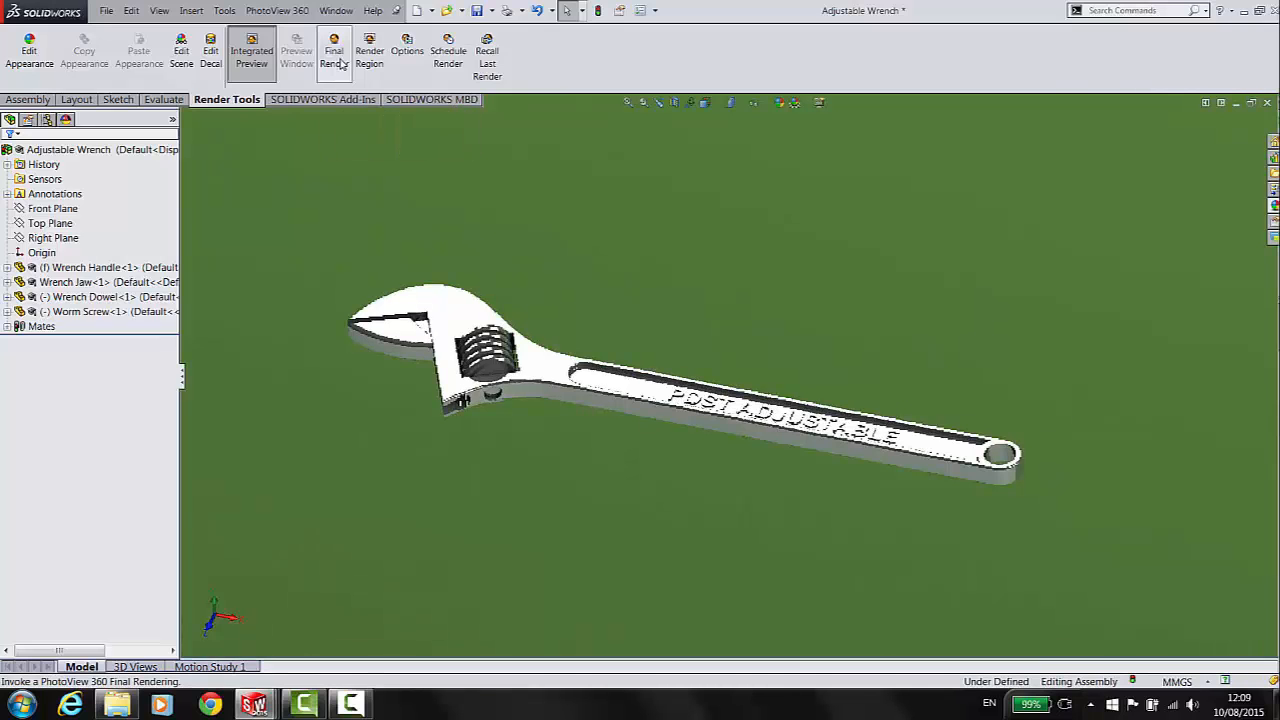
click(334, 52)
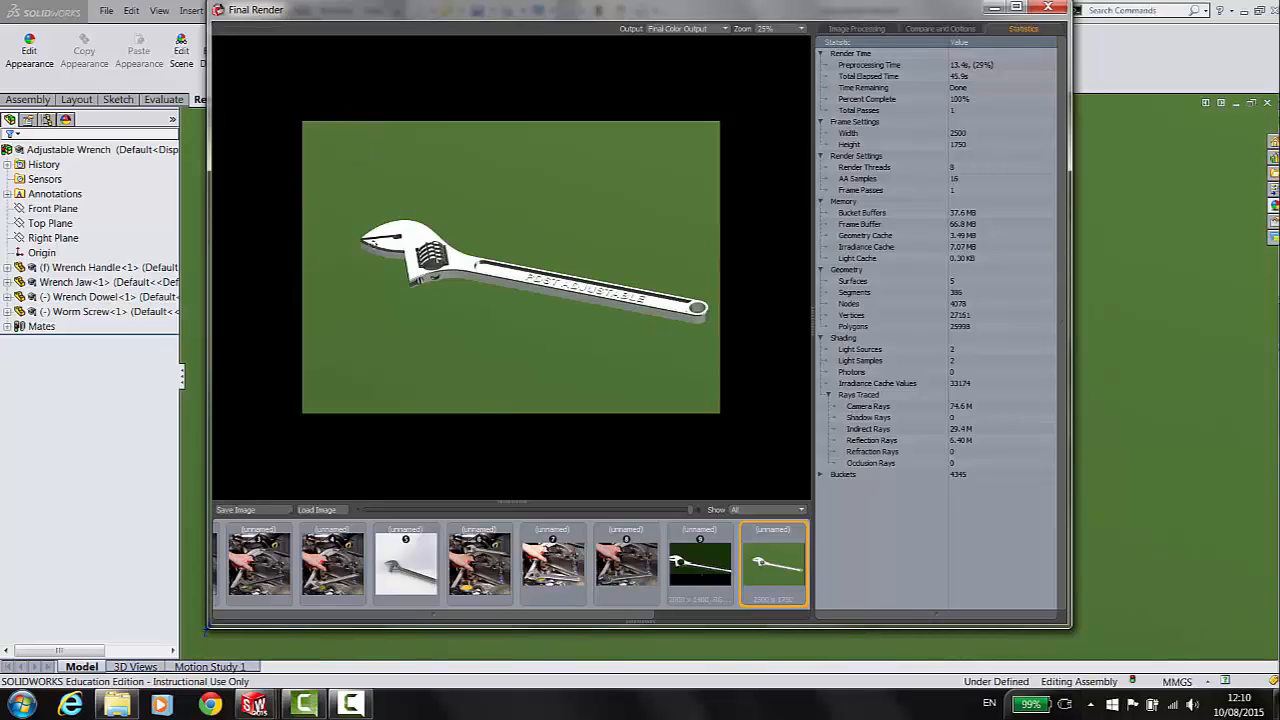
Step: Save the finished render as a JPEG named Photo 1 in the Ajustable Wrench folder on the Desktop
click(238, 510)
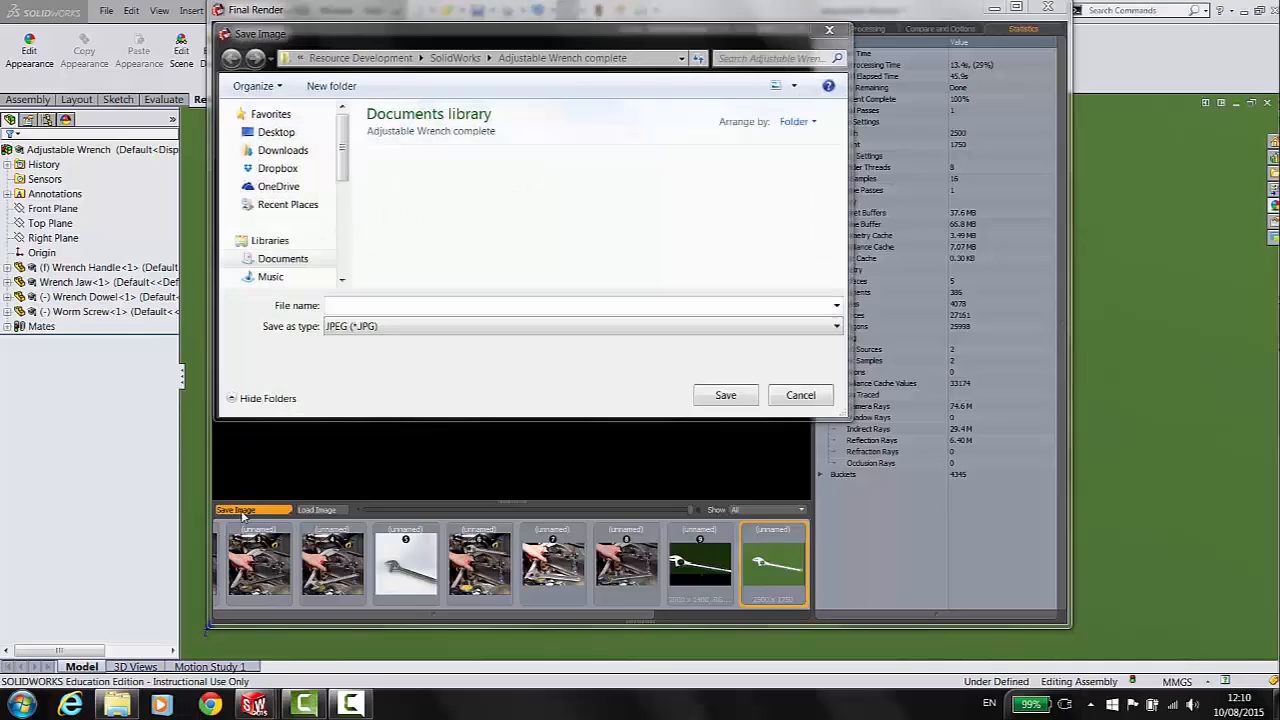
click(837, 375)
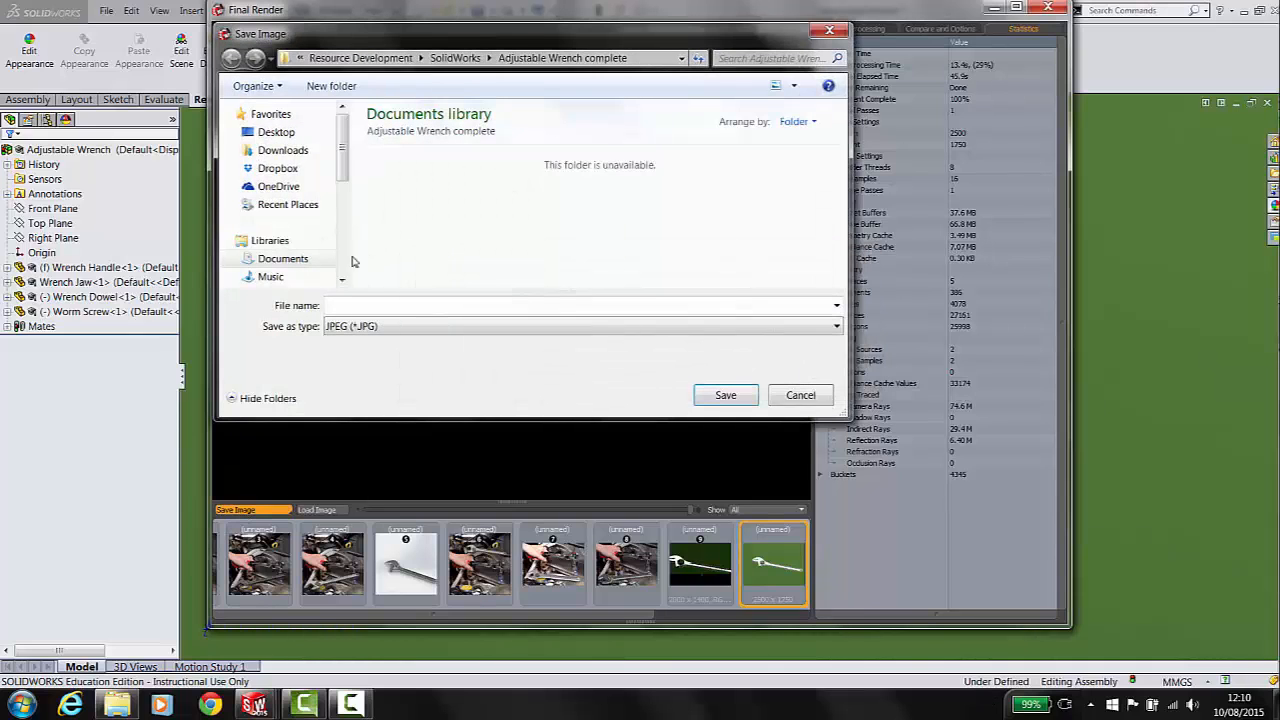
click(276, 132)
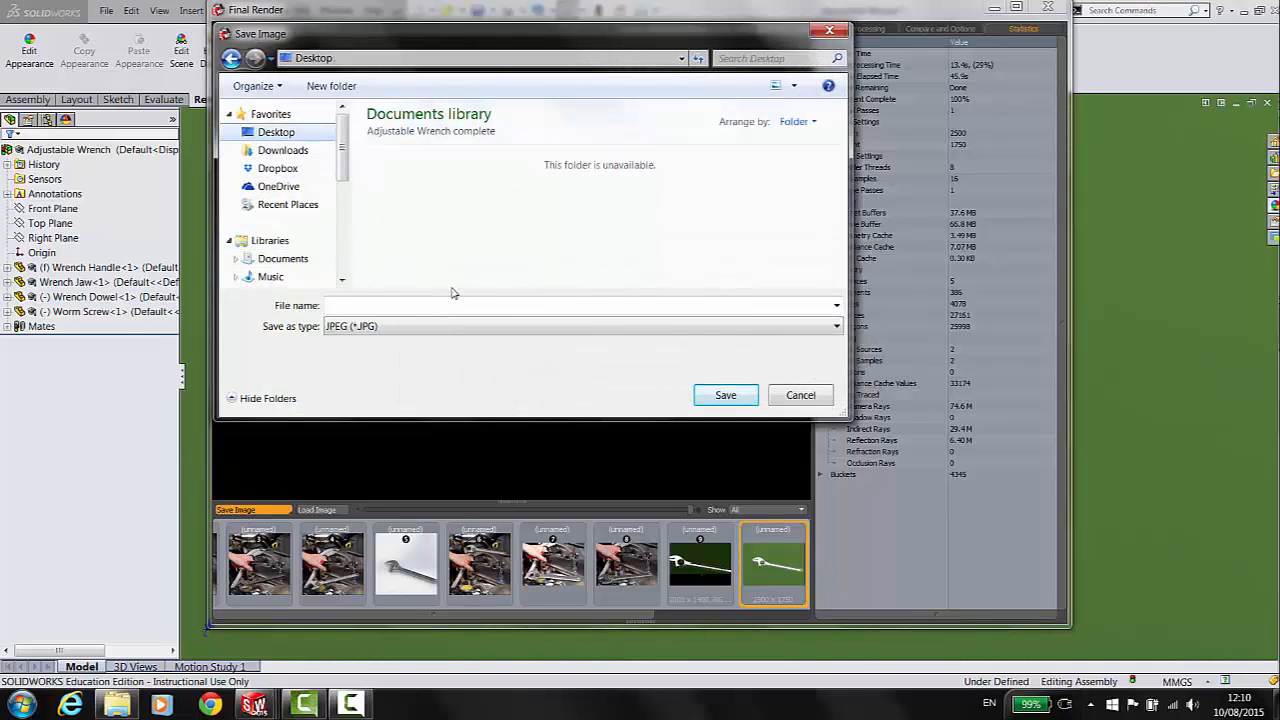
click(678, 224)
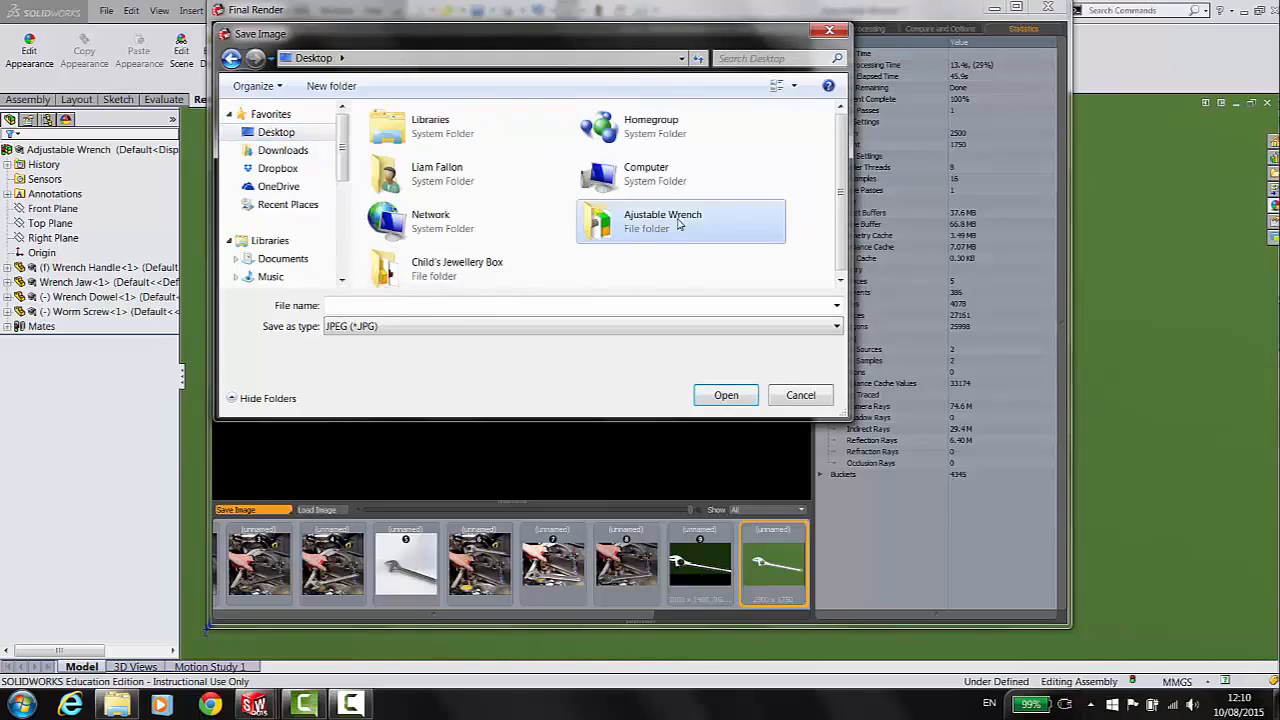
double_click(678, 224)
click(388, 307)
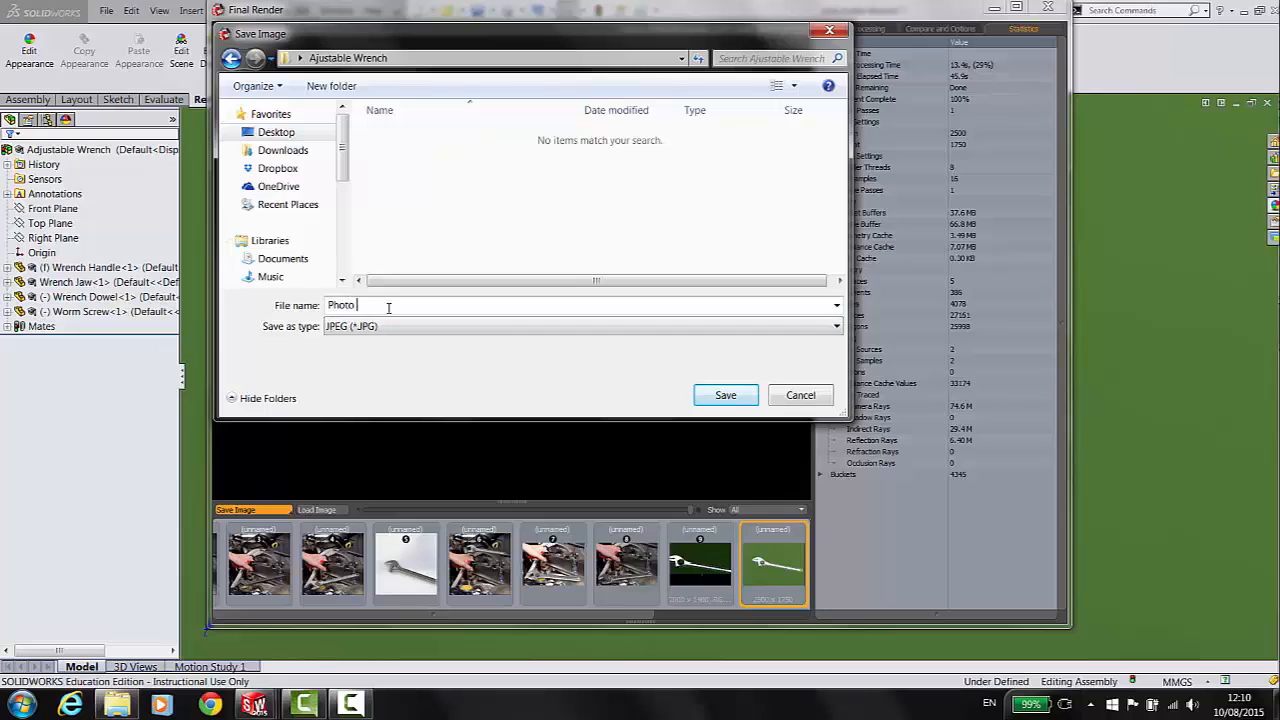
click(725, 396)
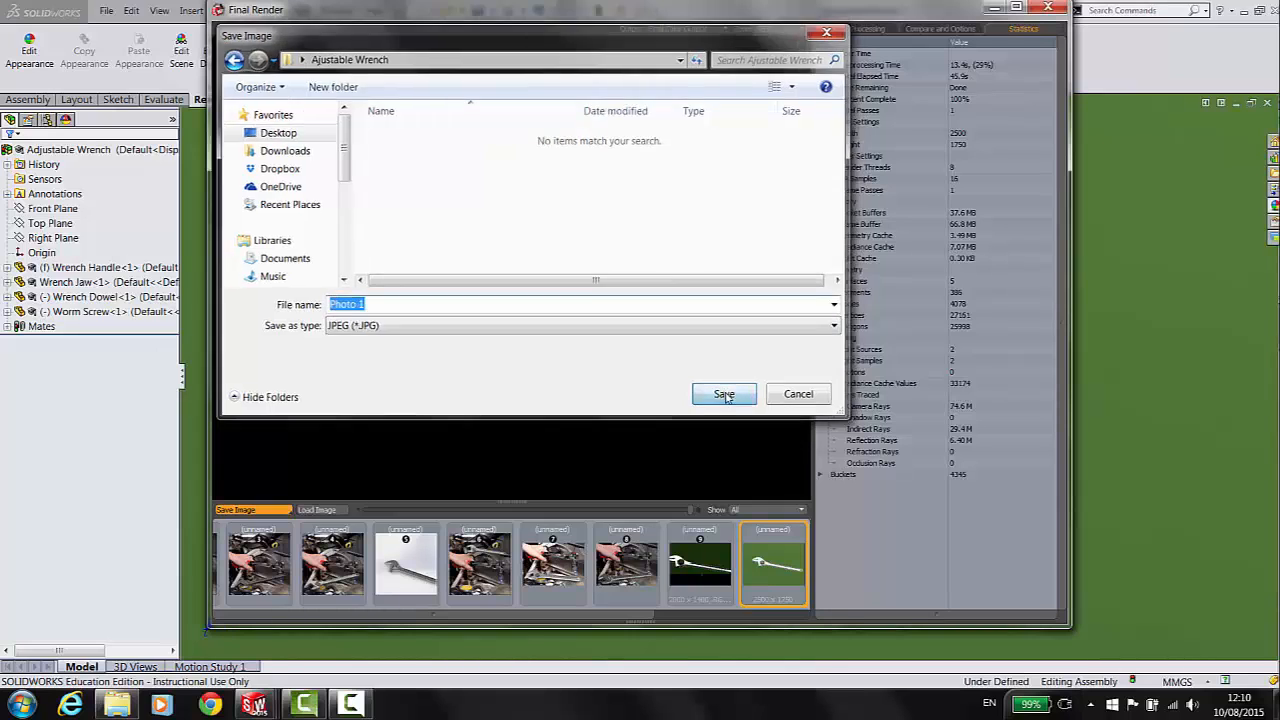